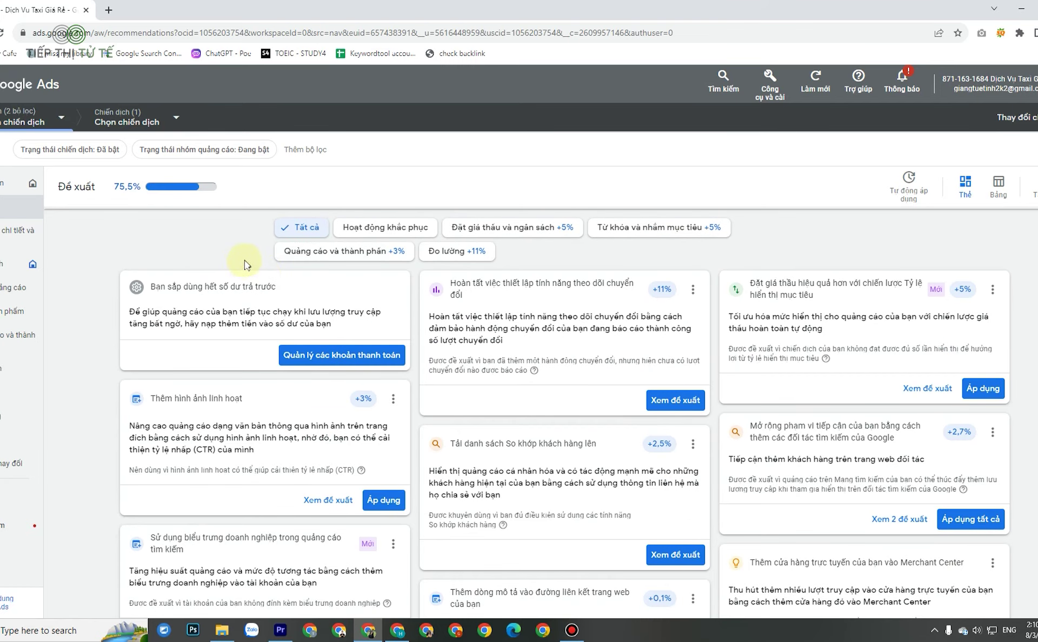
Step: Examine the optimization score and all recommendation cards on the account's Đề xuất page
{"action": "scroll", "coordinate": [859, 390], "scroll_direction": "down", "scroll_amount": 8}
{"action": "scroll", "coordinate": [822, 422], "scroll_direction": "up", "scroll_amount": 7}
{"action": "scroll", "coordinate": [731, 429], "scroll_direction": "up", "scroll_amount": 3}
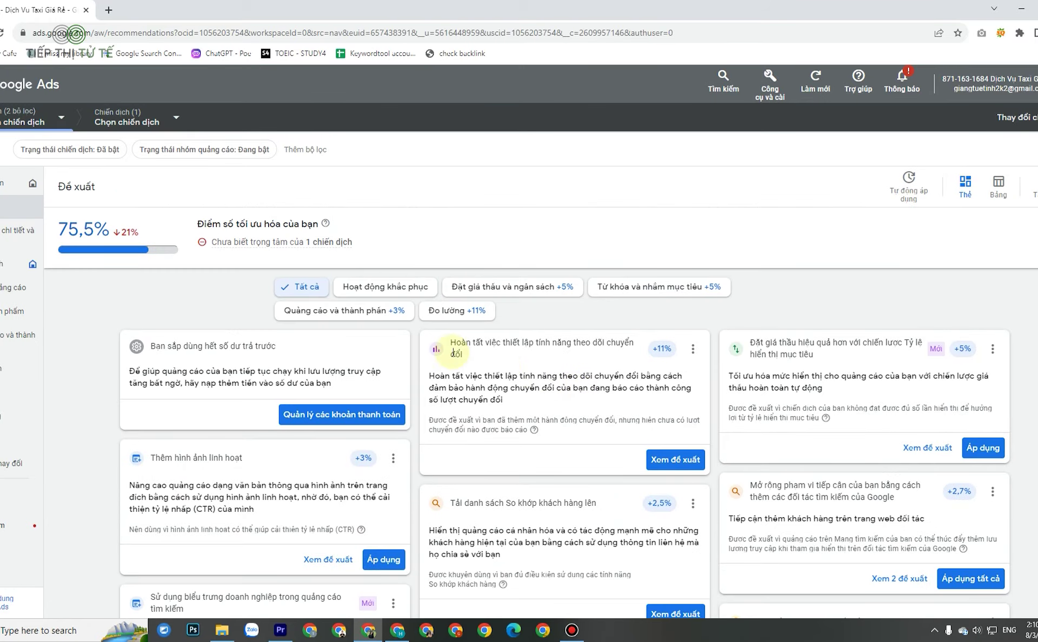
{"action": "mouse_move", "coordinate": [117, 234]}
{"action": "scroll", "coordinate": [790, 362], "scroll_direction": "down", "scroll_amount": 8}
{"action": "scroll", "coordinate": [801, 368], "scroll_direction": "up", "scroll_amount": 6}
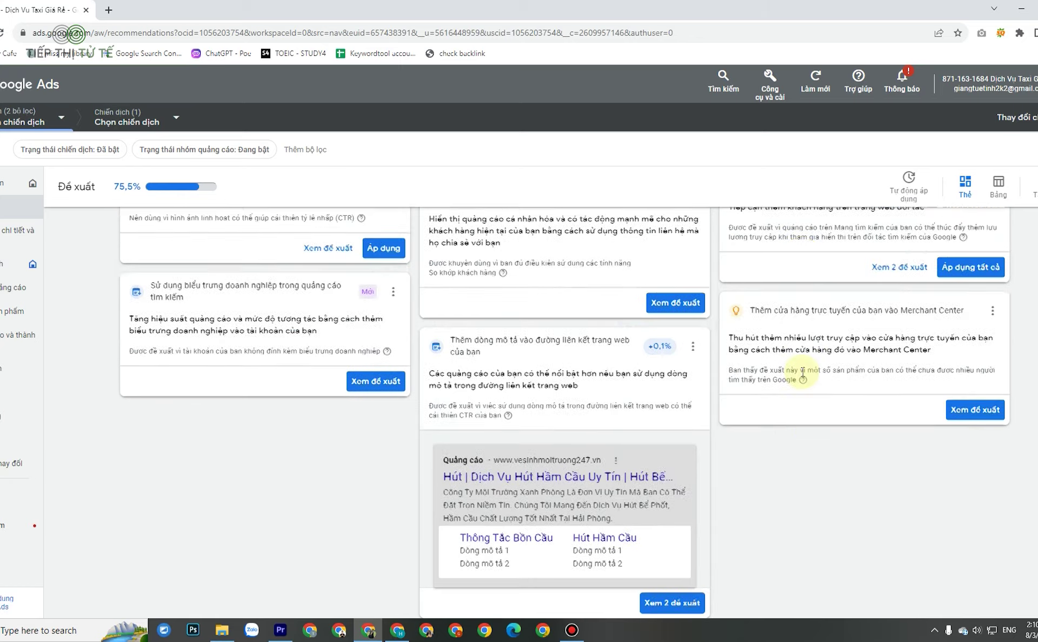
{"action": "scroll", "coordinate": [804, 373], "scroll_direction": "up", "scroll_amount": 2}
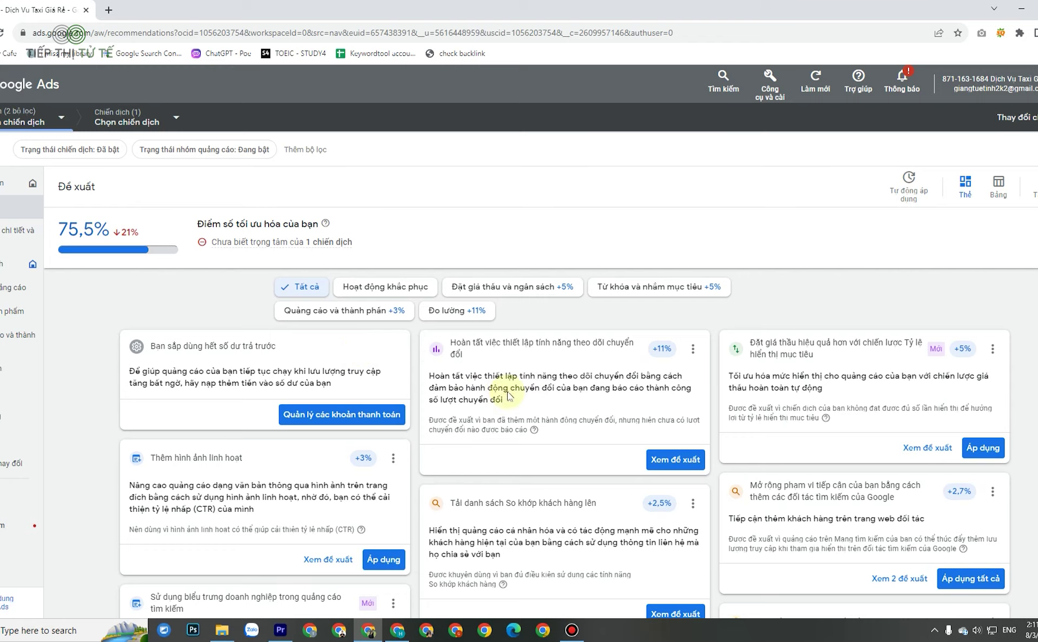
{"action": "scroll", "coordinate": [640, 374], "scroll_direction": "down", "scroll_amount": 7}
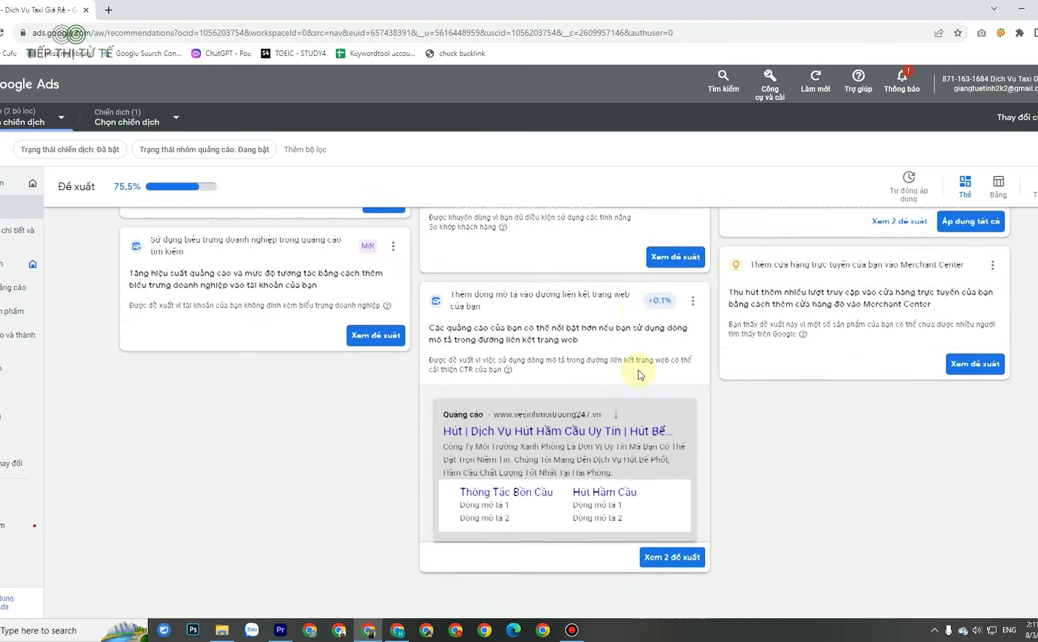
{"action": "scroll", "coordinate": [640, 374], "scroll_direction": "up", "scroll_amount": 4}
{"action": "scroll", "coordinate": [638, 370], "scroll_direction": "up", "scroll_amount": 2}
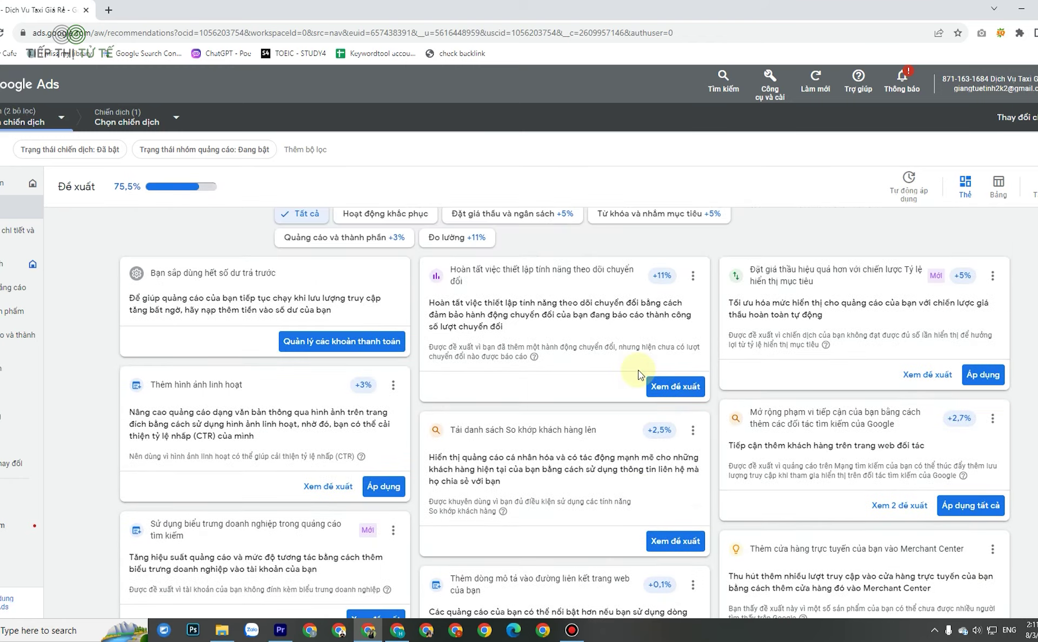
{"action": "scroll", "coordinate": [638, 370], "scroll_direction": "up", "scroll_amount": 2}
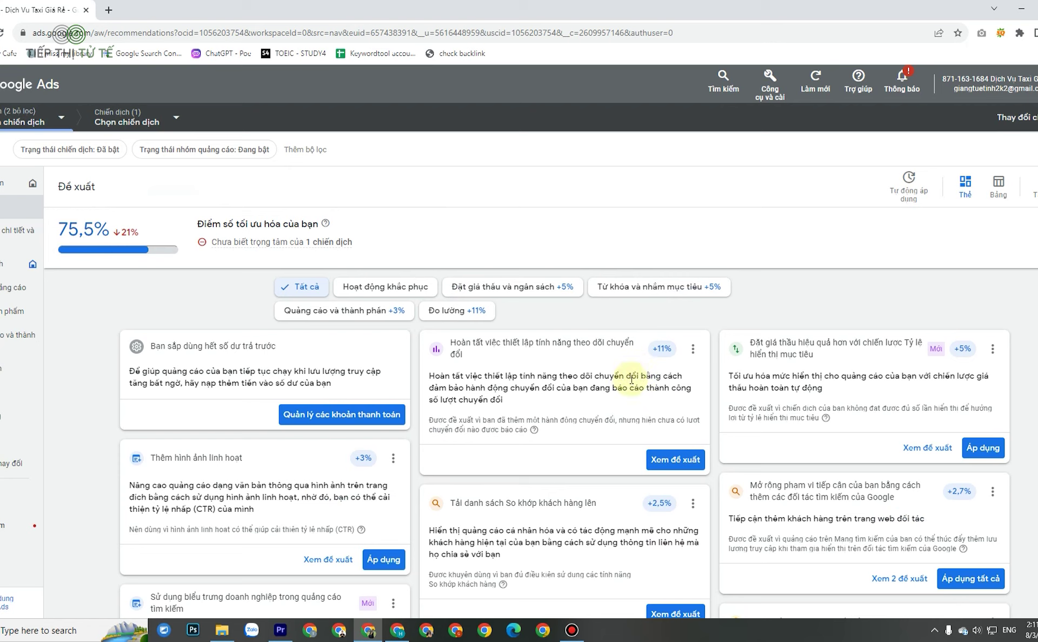
{"action": "mouse_move", "coordinate": [136, 249]}
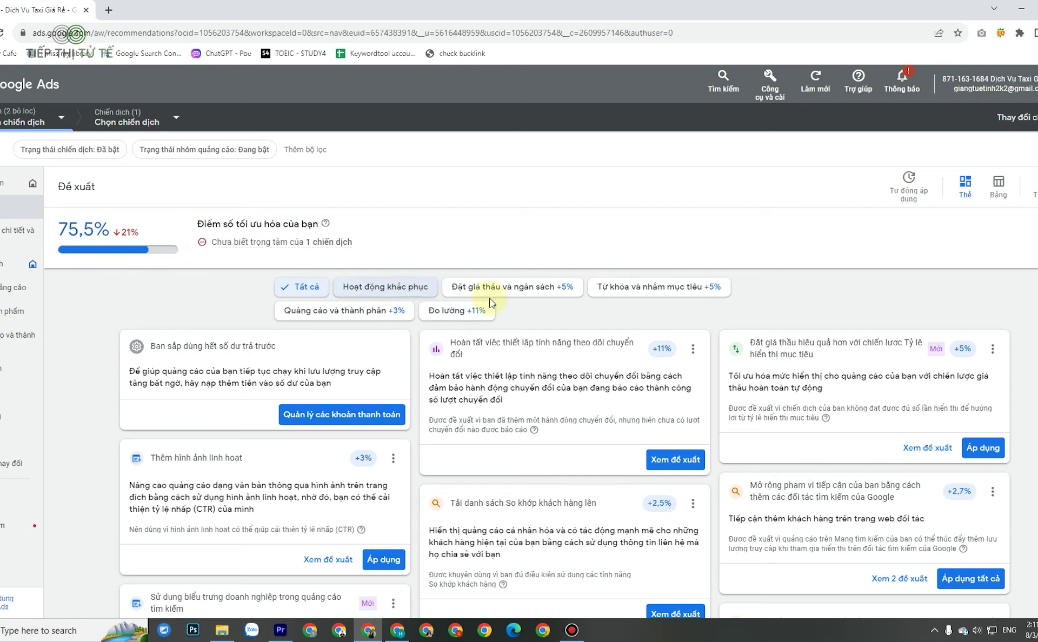
{"action": "scroll", "coordinate": [787, 359], "scroll_direction": "down", "scroll_amount": 5}
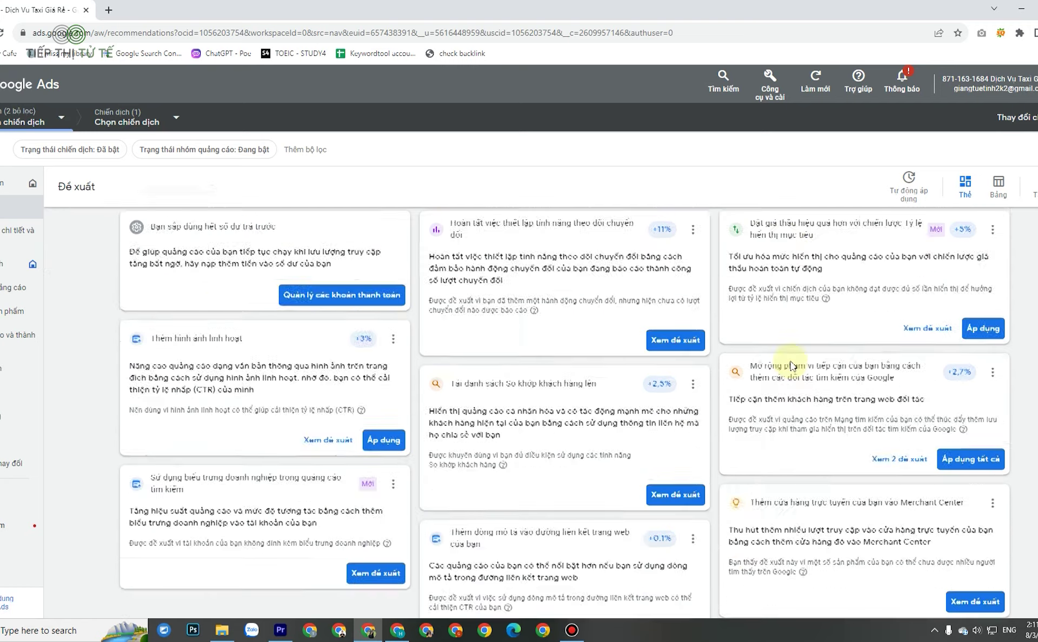
{"action": "scroll", "coordinate": [763, 383], "scroll_direction": "up", "scroll_amount": 5}
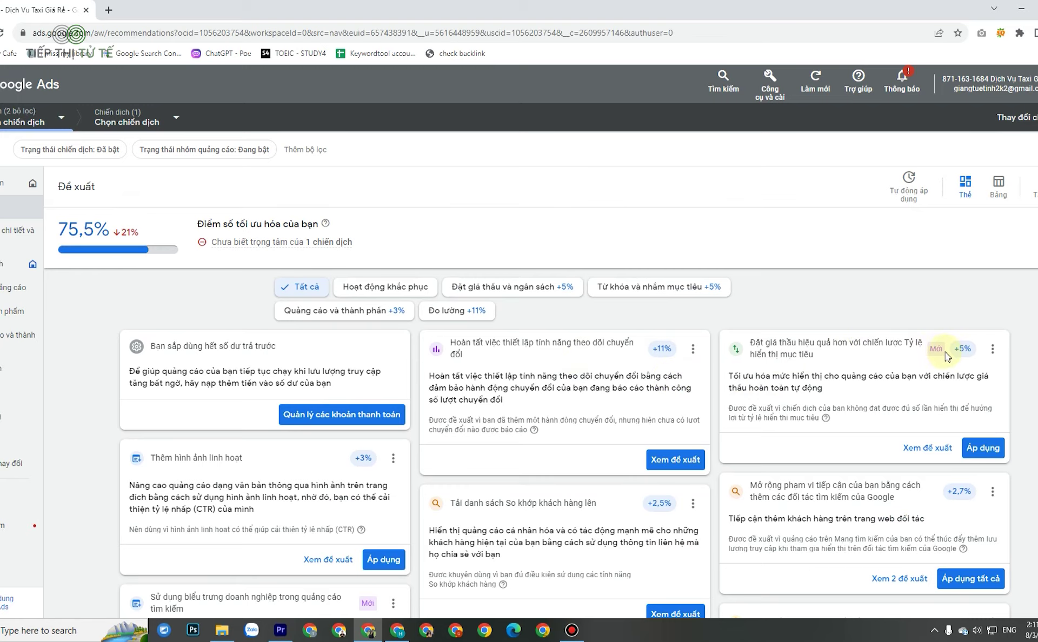
{"action": "scroll", "coordinate": [866, 363], "scroll_direction": "down", "scroll_amount": 5}
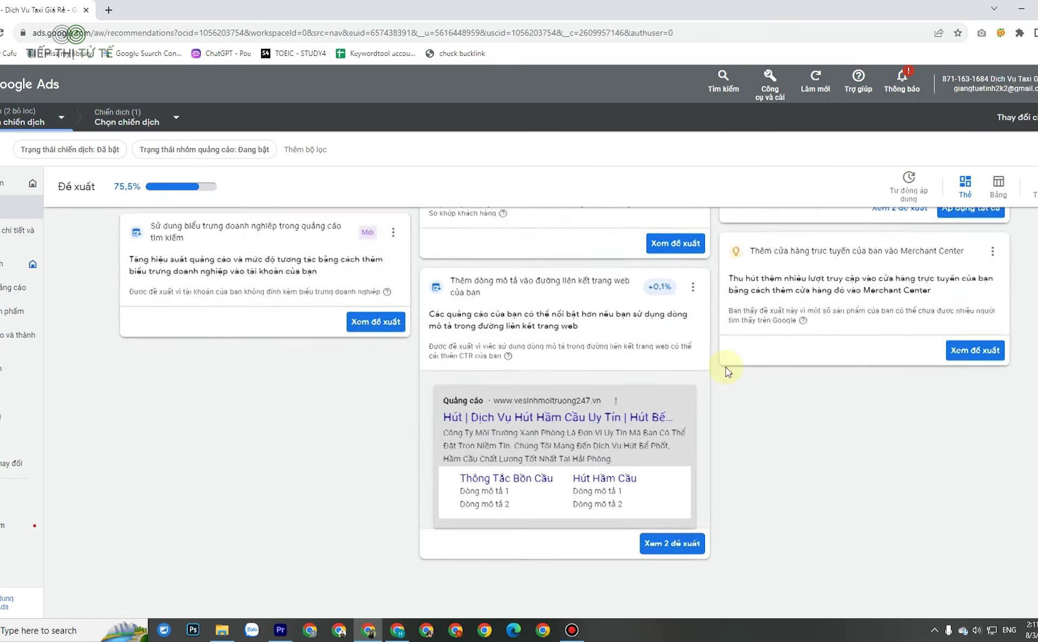
{"action": "scroll", "coordinate": [726, 367], "scroll_direction": "up", "scroll_amount": 5}
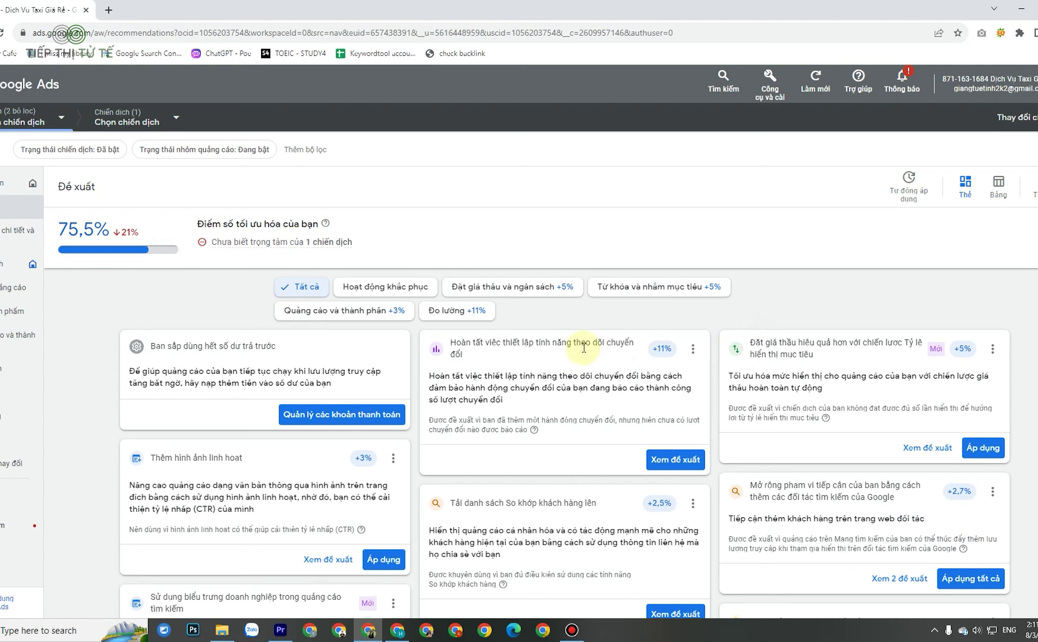
{"action": "scroll", "coordinate": [1003, 386], "scroll_direction": "down", "scroll_amount": 2}
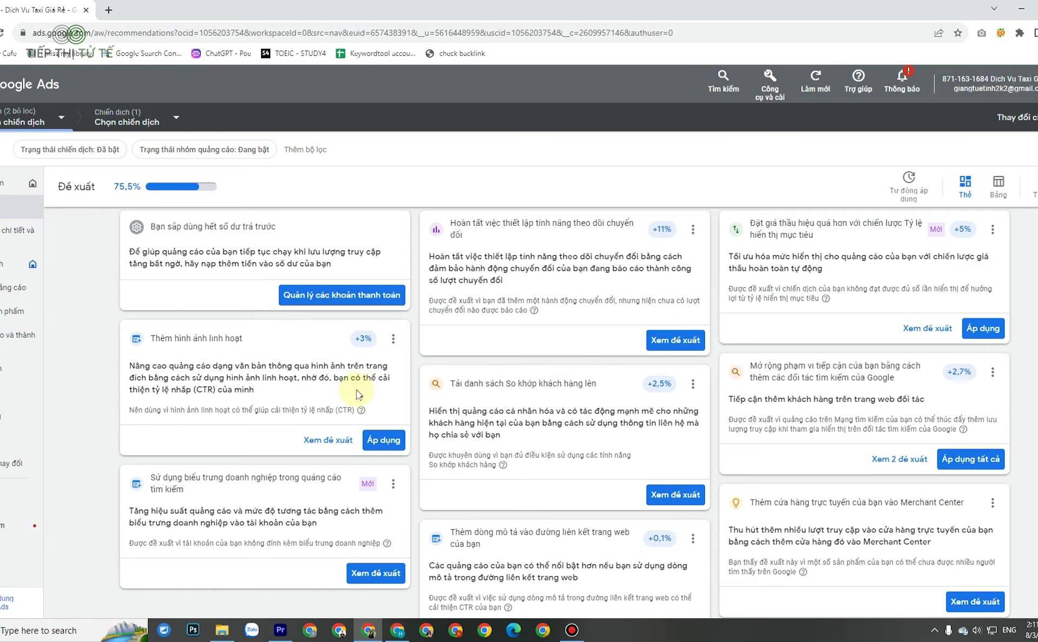
{"action": "scroll", "coordinate": [459, 452], "scroll_direction": "down", "scroll_amount": 2}
{"action": "scroll", "coordinate": [661, 465], "scroll_direction": "up", "scroll_amount": 5}
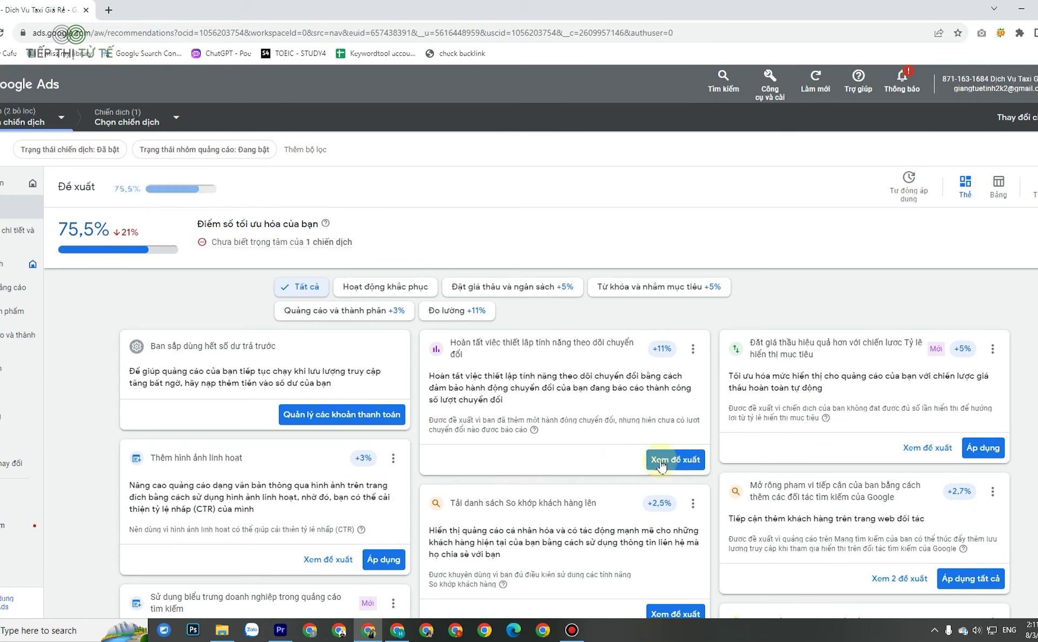
Step: Dismiss all recommendations for completing conversion tracking setup and for bidding with the Target impression share strategy (Tỷ lệ hiển thị mục tiêu), giving no reason
{"action": "left_click", "coordinate": [696, 350]}
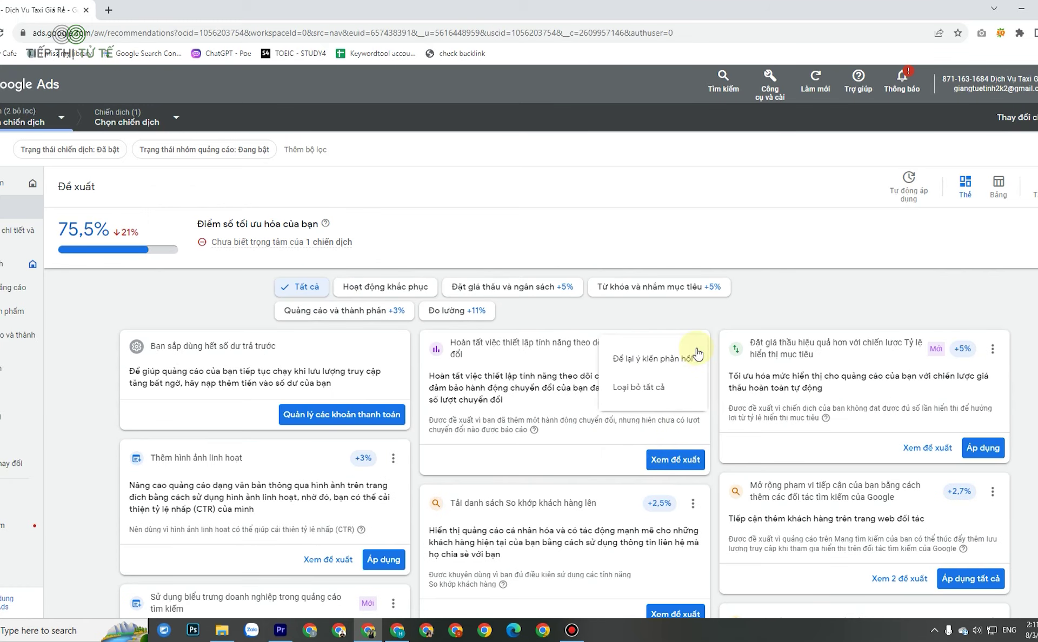
{"action": "left_click", "coordinate": [639, 387]}
{"action": "left_click", "coordinate": [672, 457]}
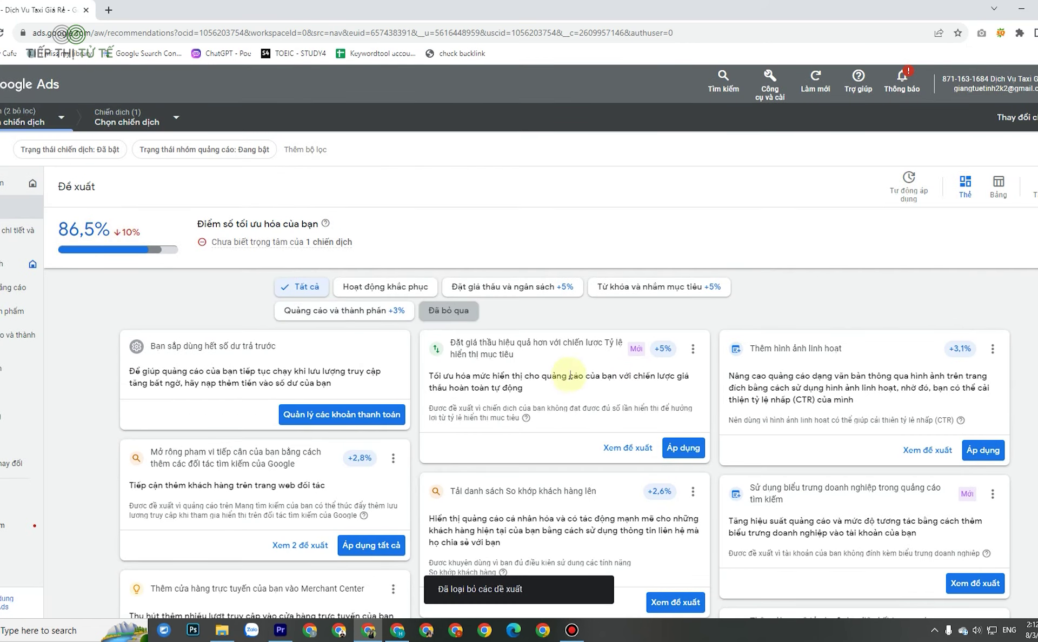
{"action": "left_click", "coordinate": [693, 349]}
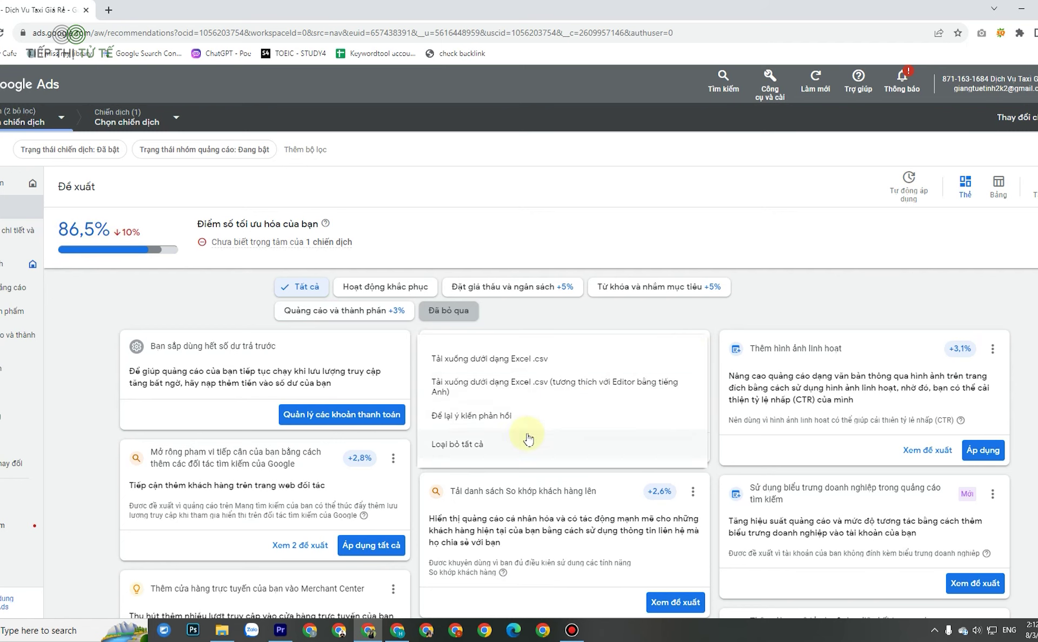
{"action": "left_click", "coordinate": [497, 445]}
{"action": "left_click", "coordinate": [669, 457]}
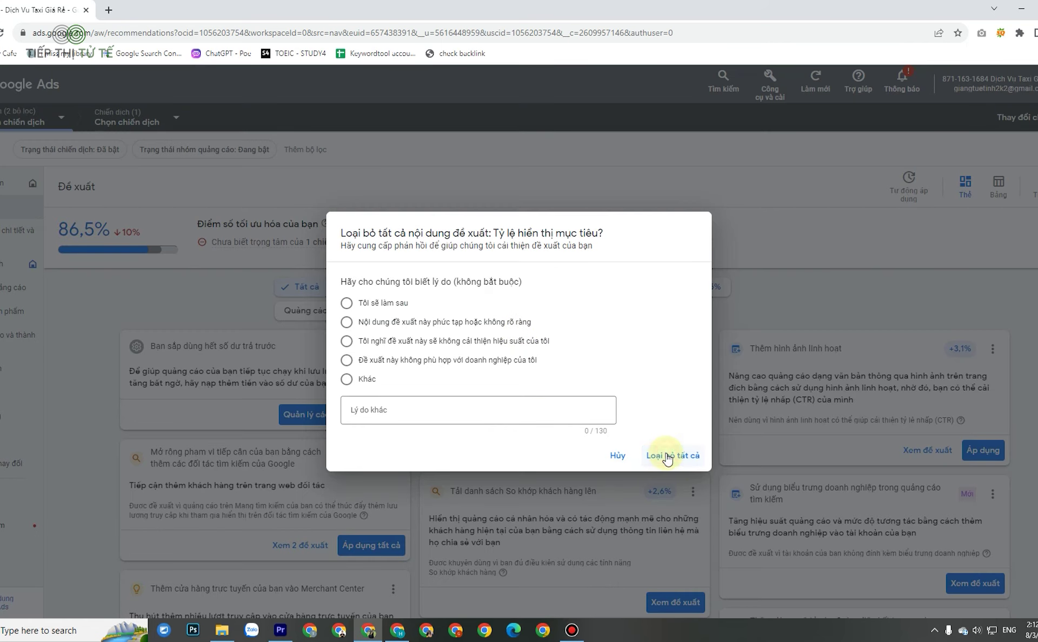
Step: Dismiss all recommendations for adding dynamic images (Thêm hình ảnh linh hoạt) and for expanding reach with Google search partners
{"action": "left_click", "coordinate": [694, 325]}
{"action": "left_click", "coordinate": [622, 371]}
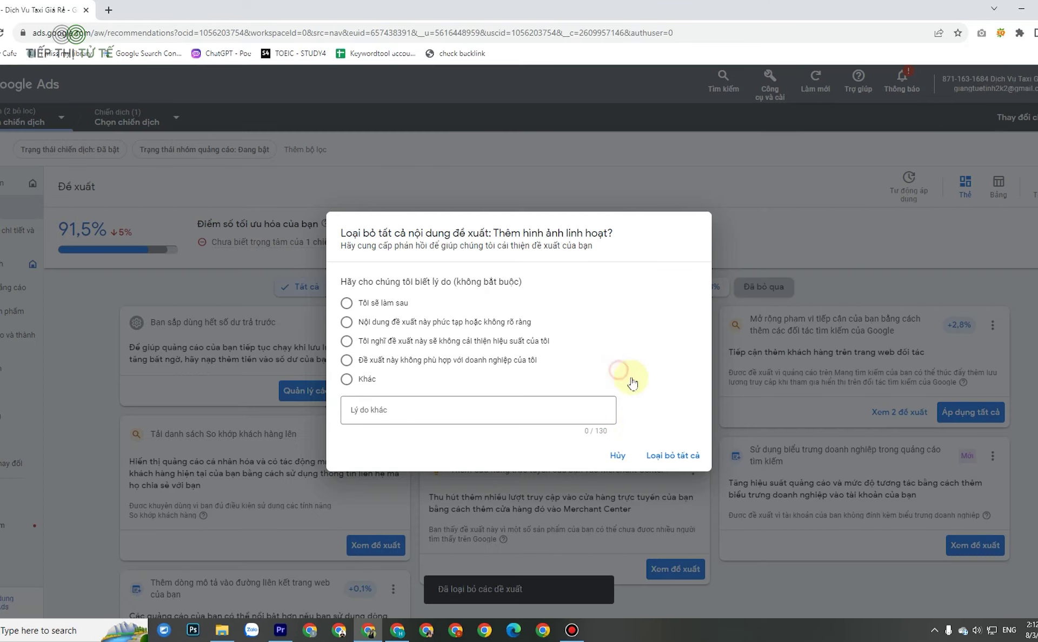
{"action": "left_click", "coordinate": [675, 456]}
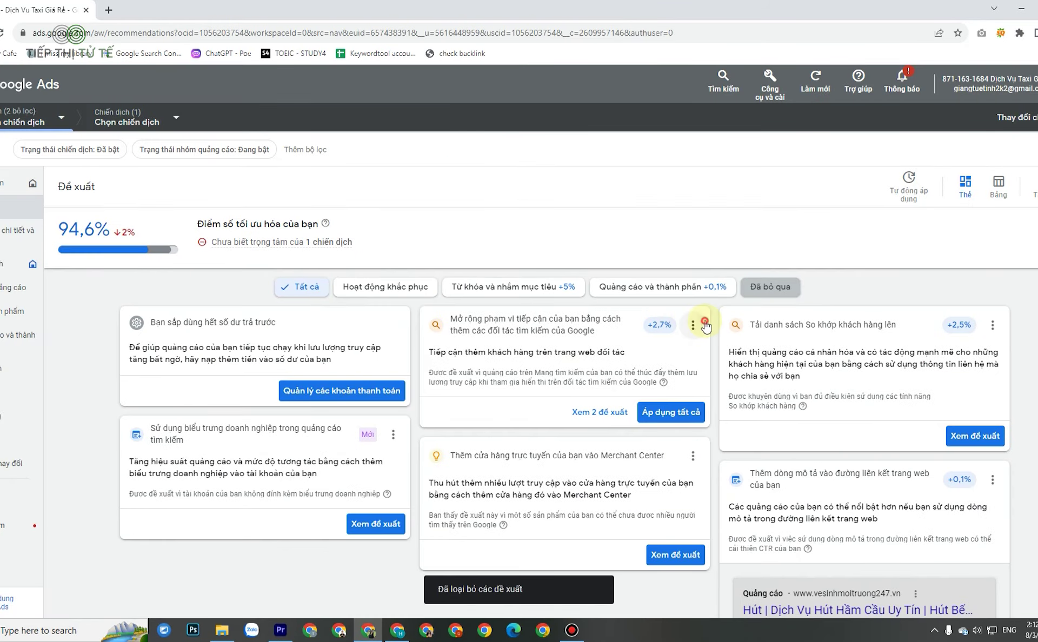
{"action": "left_click", "coordinate": [698, 325]}
{"action": "left_click", "coordinate": [591, 415]}
{"action": "left_click", "coordinate": [674, 456]}
Step: Dismiss all recommendations for uploading a Customer Match list and for adding a business logo (Thêm biểu trưng doanh nghiệp)
{"action": "left_click", "coordinate": [697, 326]}
{"action": "left_click", "coordinate": [633, 360]}
{"action": "left_click", "coordinate": [673, 456]}
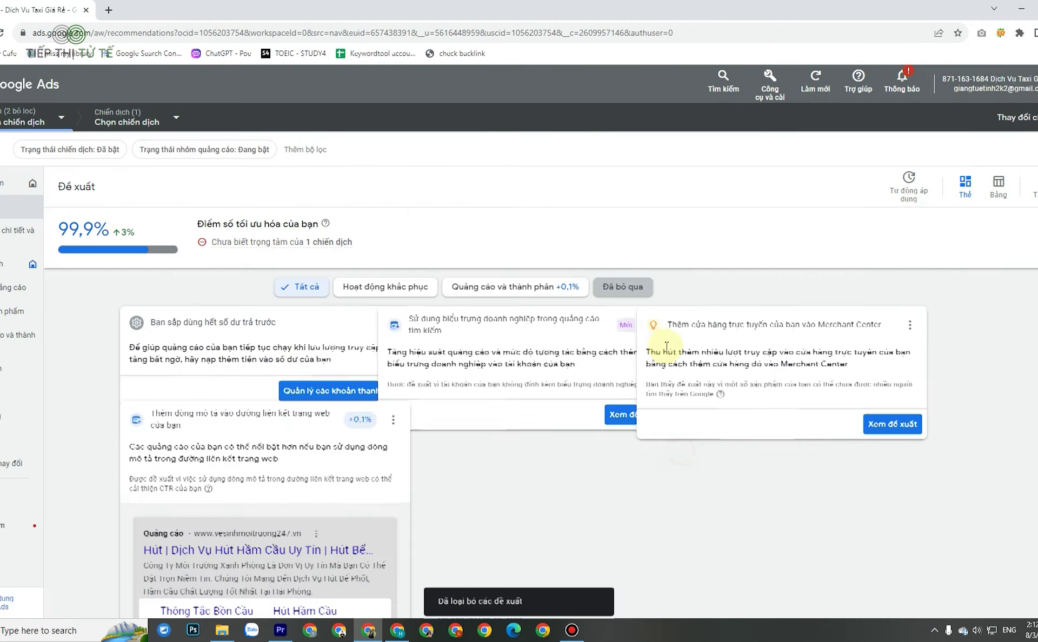
{"action": "left_click", "coordinate": [692, 327]}
{"action": "left_click", "coordinate": [616, 392]}
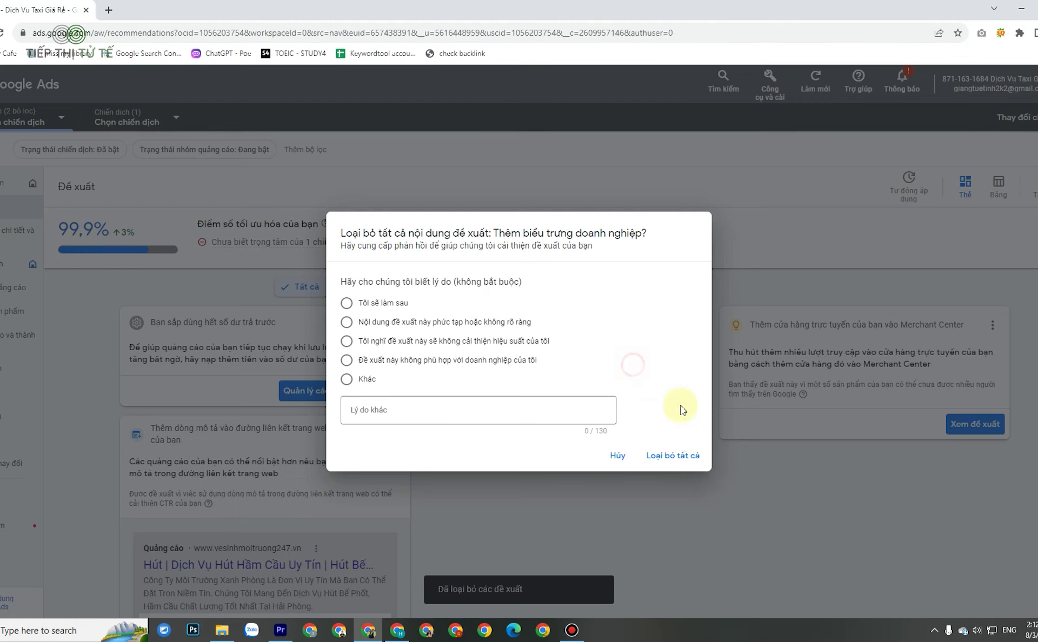
{"action": "left_click", "coordinate": [673, 456]}
Step: Dismiss all recommendations for adding descriptions to the sitelinks
{"action": "left_click", "coordinate": [993, 325]}
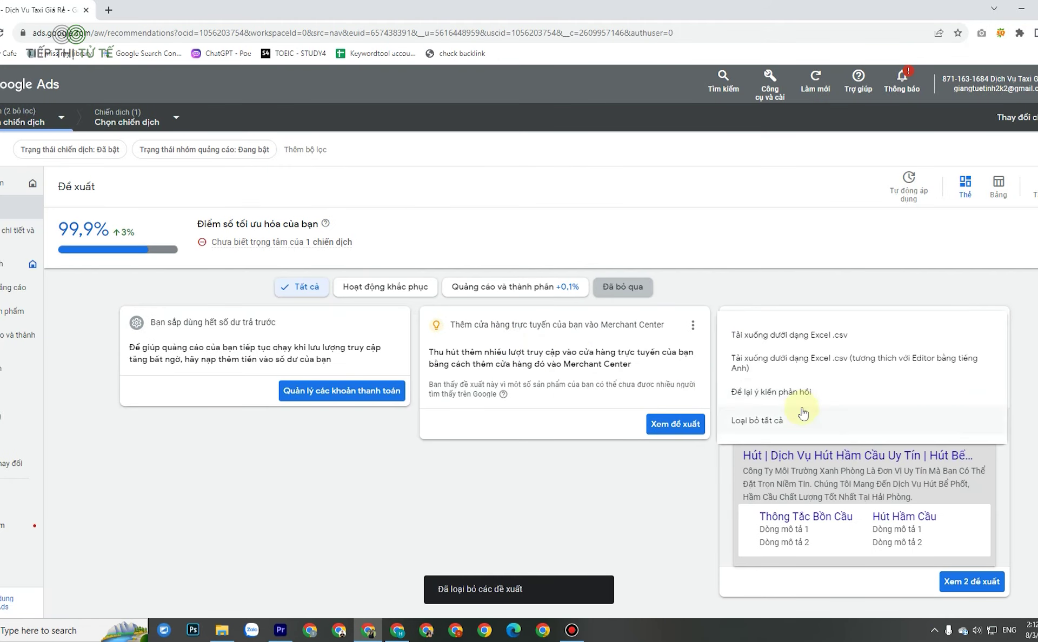
{"action": "left_click", "coordinate": [760, 411]}
{"action": "left_click", "coordinate": [671, 463]}
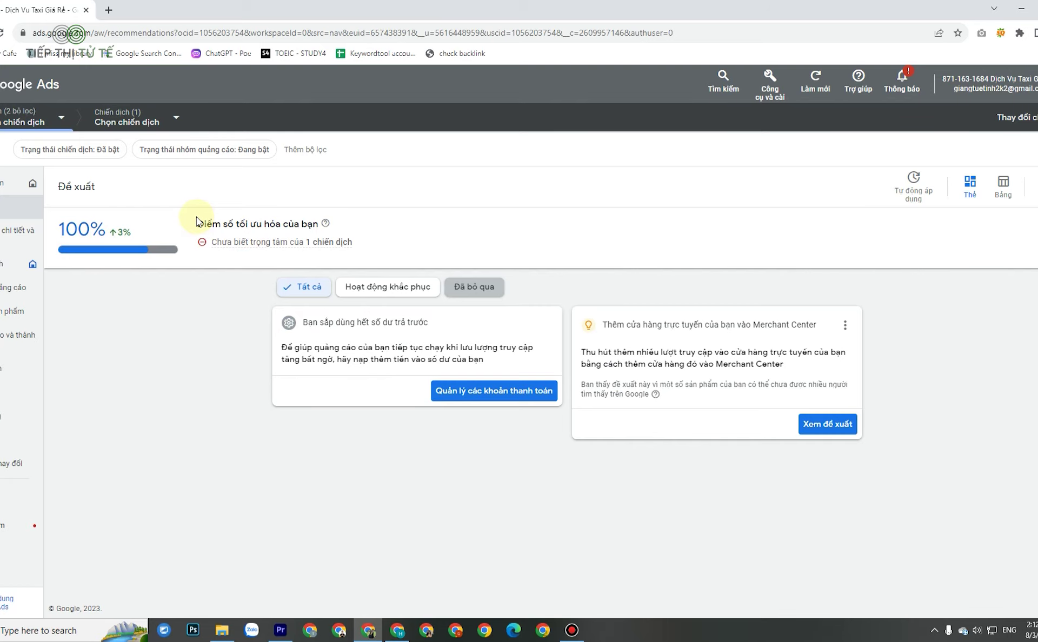
Step: Switch to the browser window with the other Google Ads account and review its conversion tracking, dynamic image, ad image and sitelink recommendations
{"action": "left_click", "coordinate": [398, 629]}
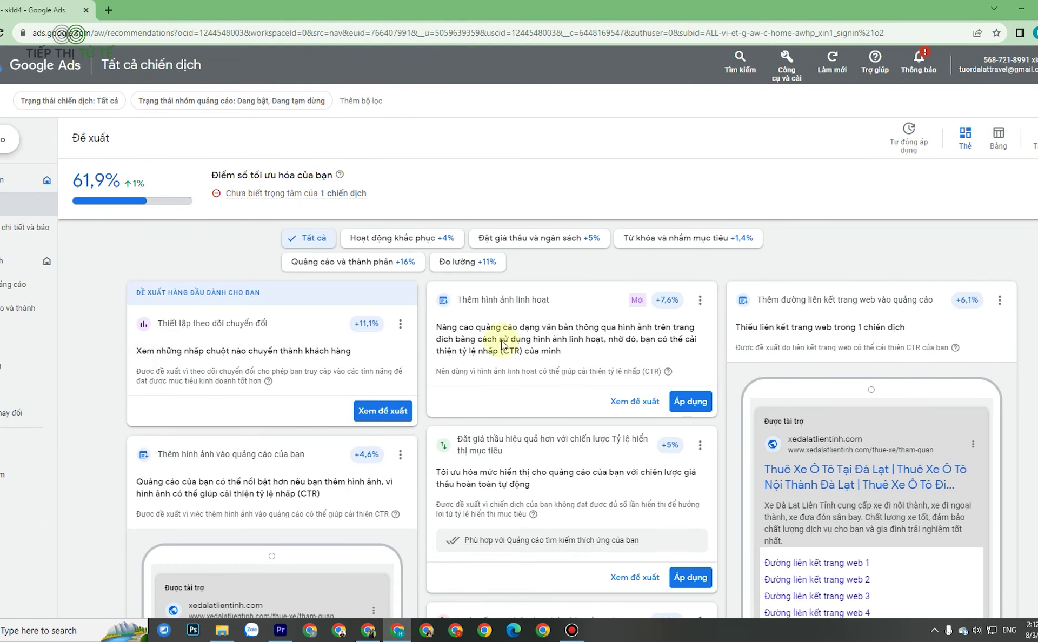
{"action": "scroll", "coordinate": [685, 312], "scroll_direction": "down", "scroll_amount": 3}
{"action": "scroll", "coordinate": [750, 343], "scroll_direction": "up", "scroll_amount": 3}
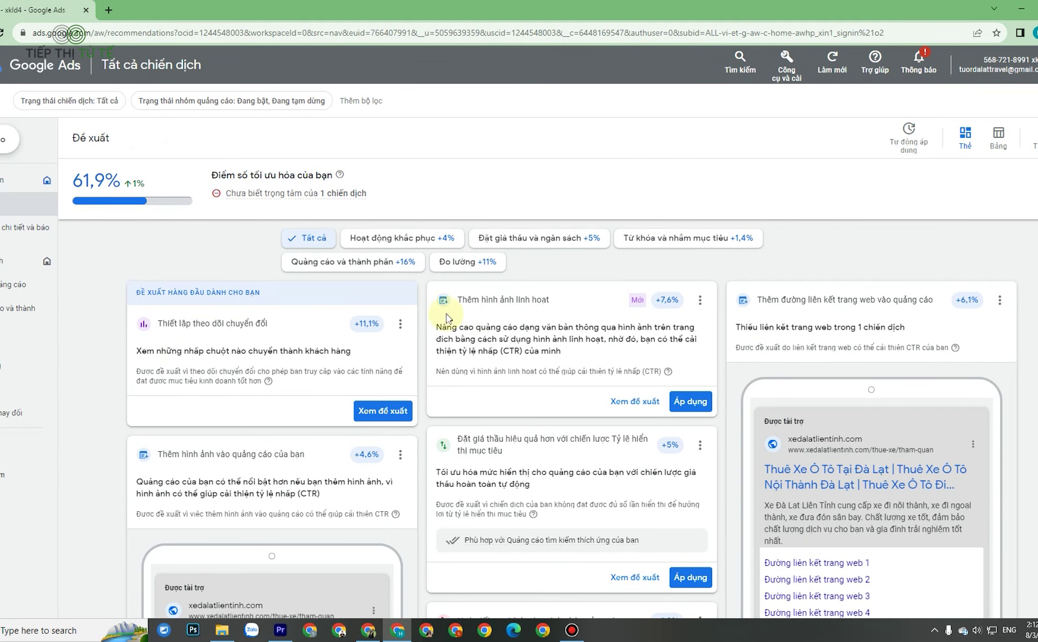
{"action": "left_click_drag", "start_coordinate": [182, 324], "coordinate": [402, 324]}
{"action": "scroll", "coordinate": [433, 314], "scroll_direction": "down", "scroll_amount": 1}
{"action": "left_click_drag", "start_coordinate": [461, 240], "coordinate": [554, 256]}
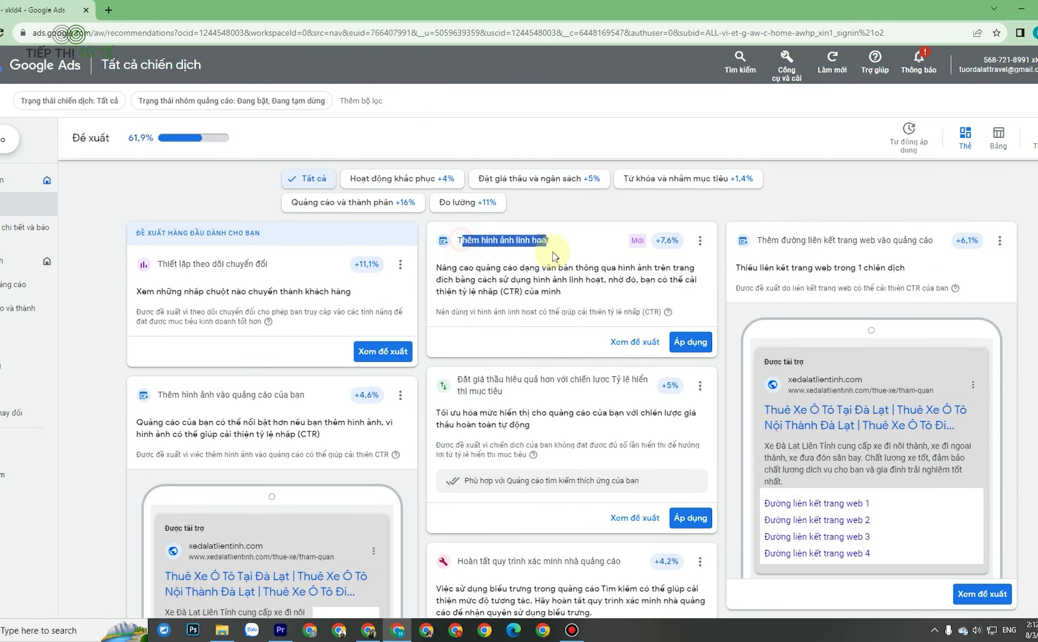
{"action": "left_click_drag", "start_coordinate": [158, 395], "coordinate": [324, 398]}
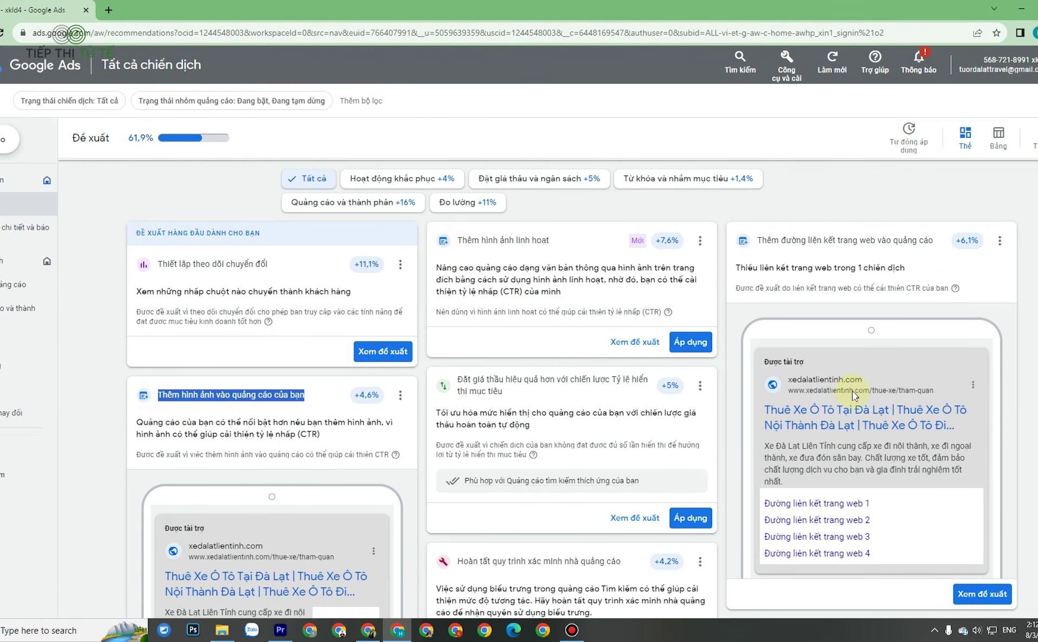
{"action": "left_click_drag", "start_coordinate": [757, 248], "coordinate": [923, 239]}
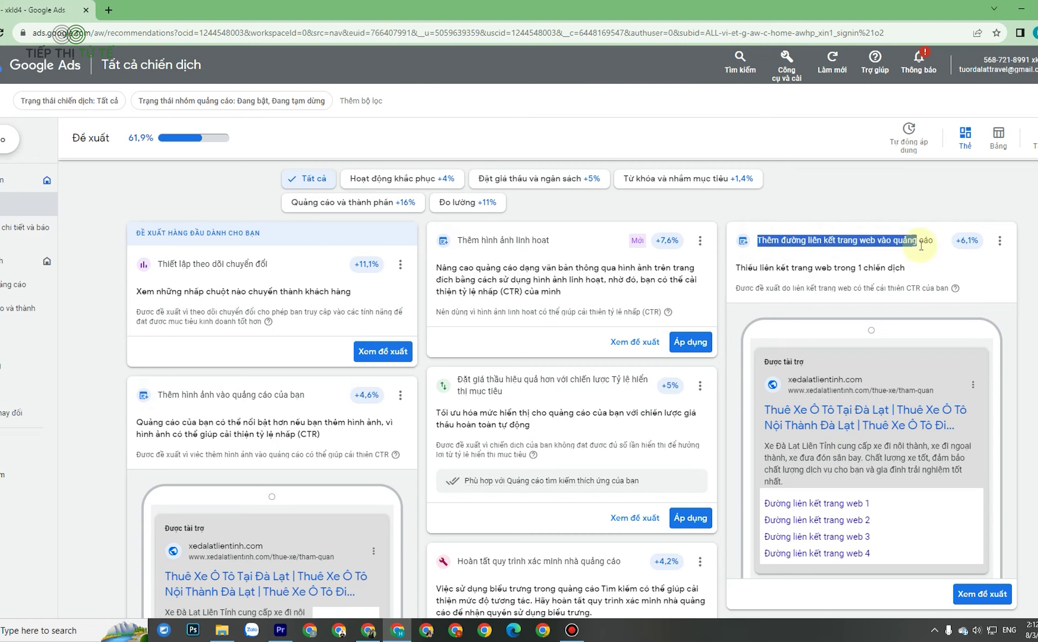
{"action": "scroll", "coordinate": [628, 394], "scroll_direction": "down", "scroll_amount": 5}
{"action": "scroll", "coordinate": [536, 416], "scroll_direction": "up", "scroll_amount": 4}
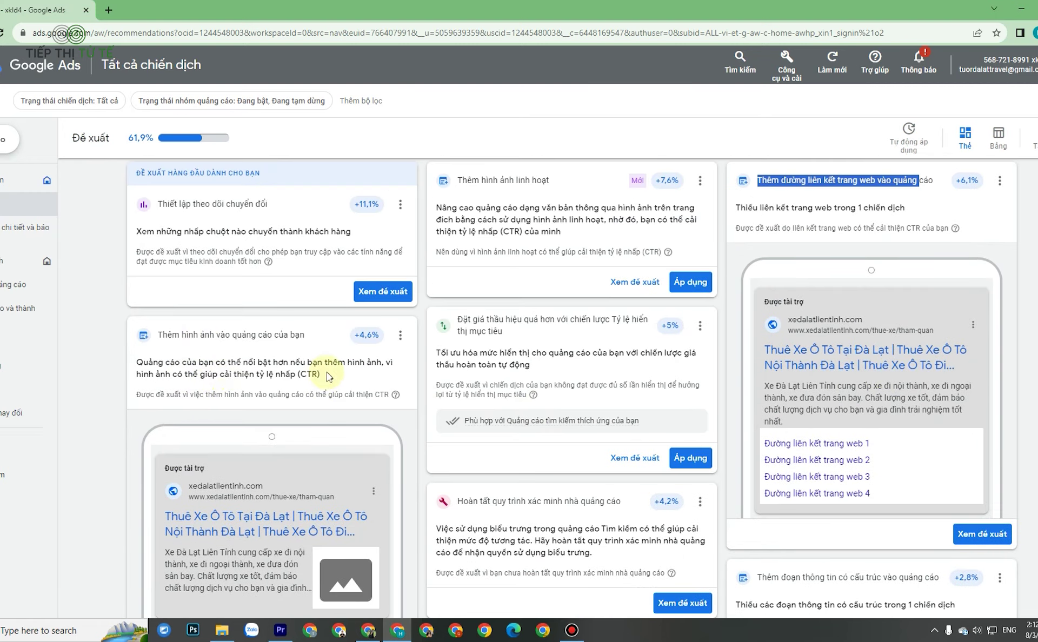
Step: Review the recommendations for Target impression share bidding, new keywords (Thêm từ khóa mới) and expanding reach with Google search partners
{"action": "left_click_drag", "start_coordinate": [457, 319], "coordinate": [560, 318]}
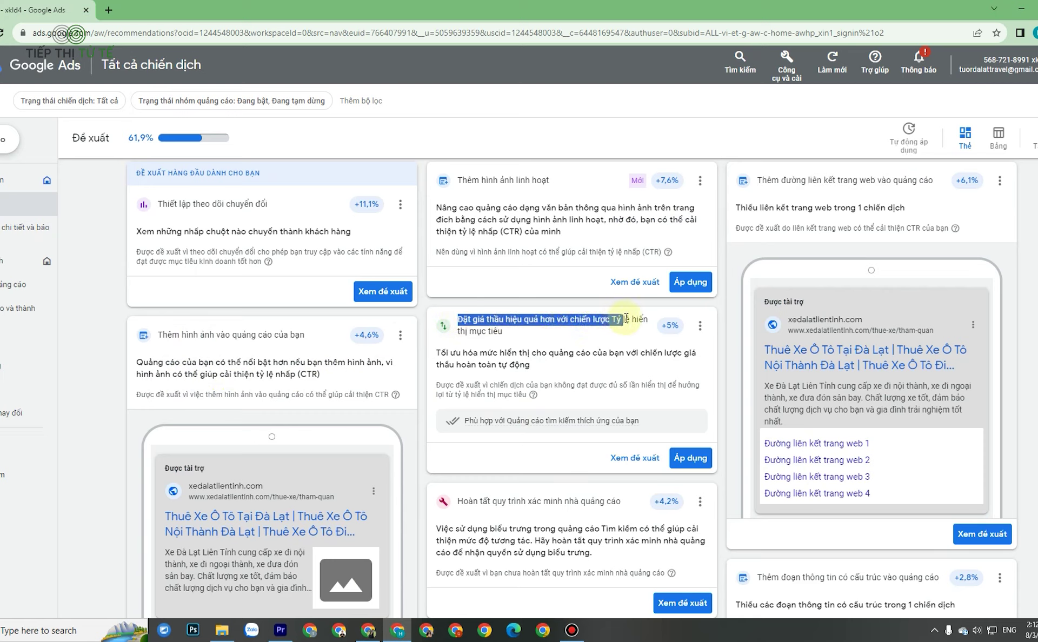
{"action": "left_click", "coordinate": [572, 333]}
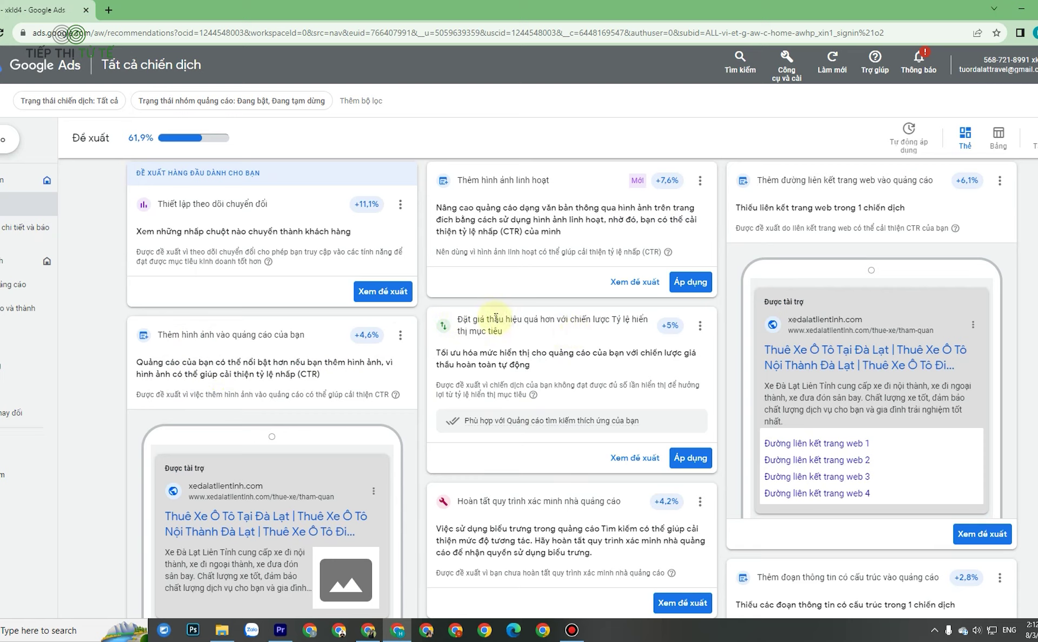
{"action": "scroll", "coordinate": [487, 324], "scroll_direction": "down", "scroll_amount": 1}
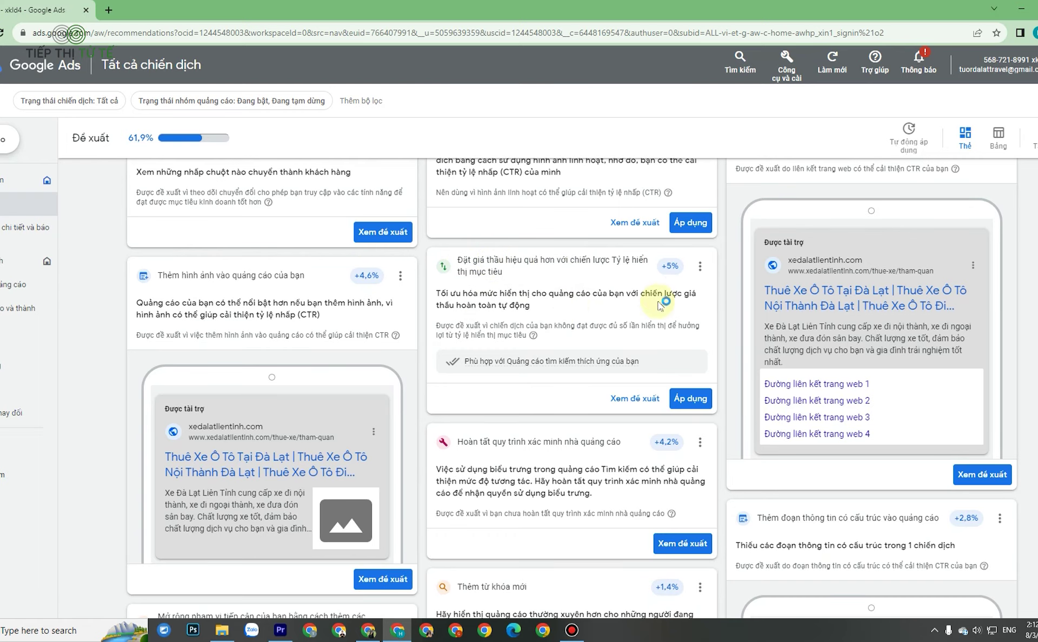
{"action": "scroll", "coordinate": [657, 301], "scroll_direction": "down", "scroll_amount": 2}
{"action": "scroll", "coordinate": [487, 319], "scroll_direction": "down", "scroll_amount": 2}
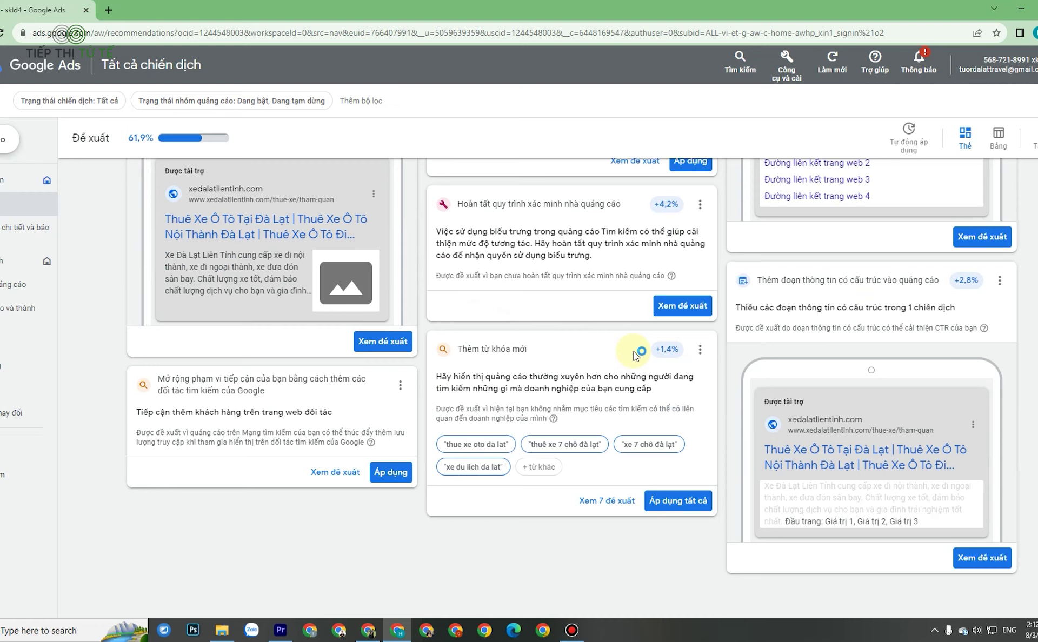
{"action": "left_click_drag", "start_coordinate": [525, 351], "coordinate": [459, 349]}
{"action": "left_click_drag", "start_coordinate": [294, 393], "coordinate": [187, 373]}
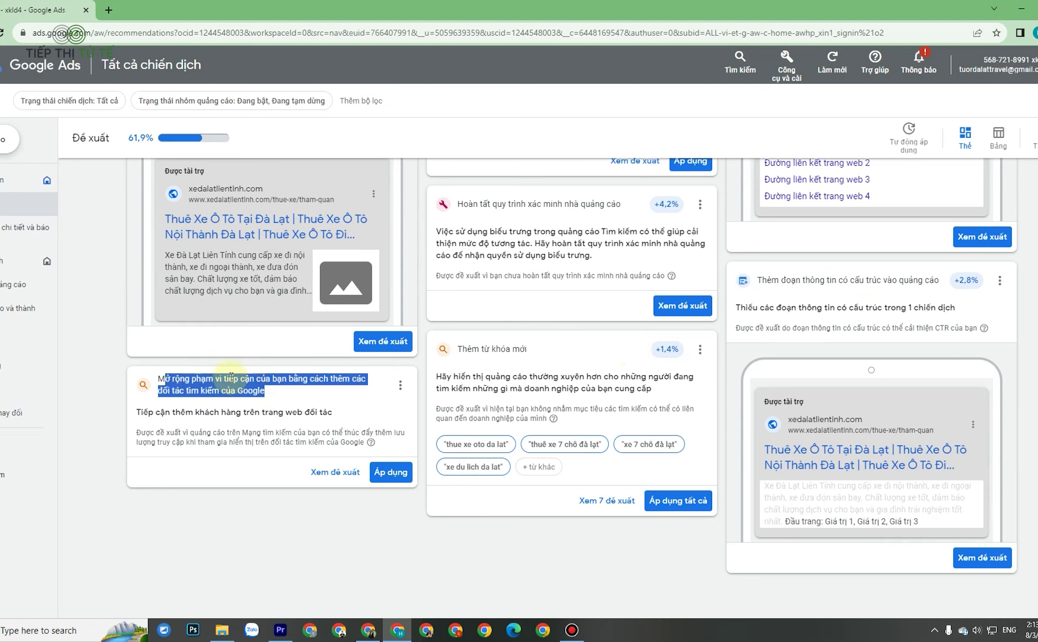
{"action": "left_click", "coordinate": [327, 397]}
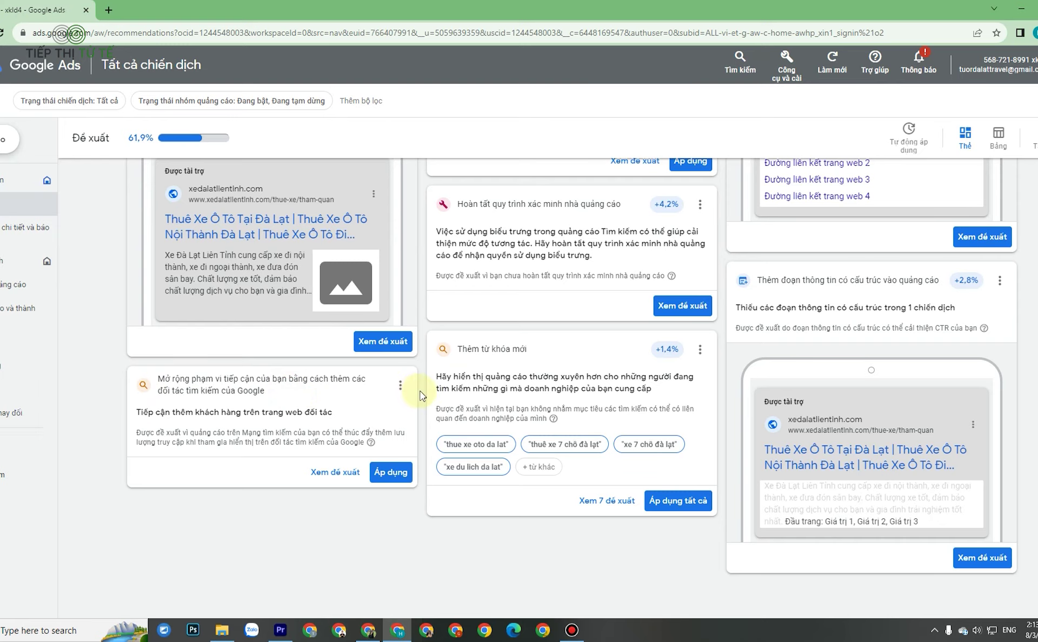
Step: Review the recommendation to add images to the ads (Thêm hình ảnh vào quảng cáo), including its image picker, without applying it
{"action": "scroll", "coordinate": [424, 391], "scroll_direction": "up", "scroll_amount": 6}
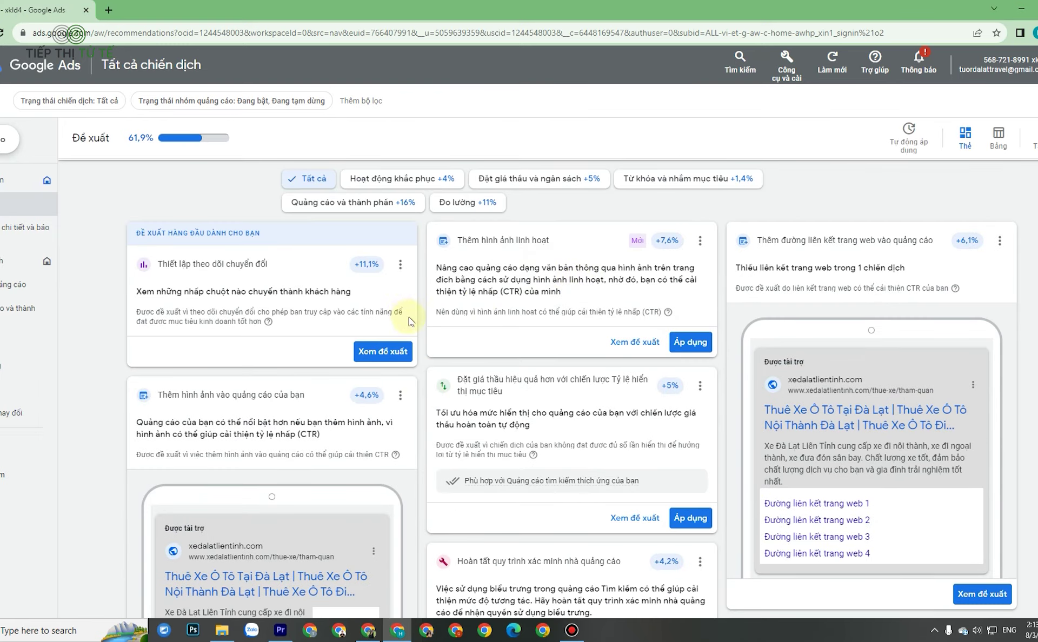
{"action": "scroll", "coordinate": [441, 395], "scroll_direction": "down", "scroll_amount": 2}
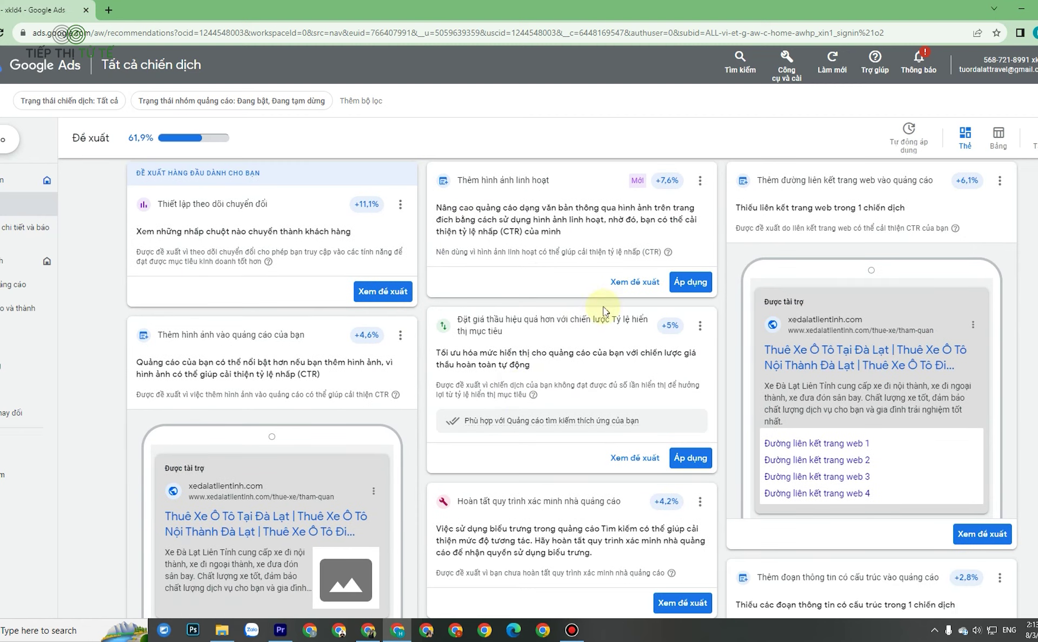
{"action": "scroll", "coordinate": [321, 347], "scroll_direction": "down", "scroll_amount": 1}
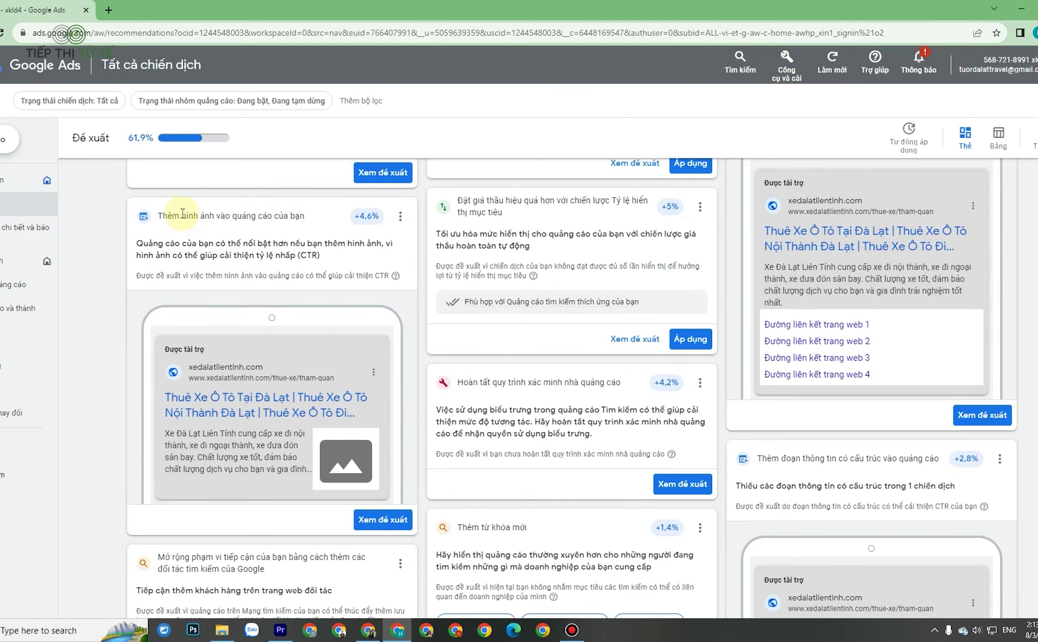
{"action": "left_click", "coordinate": [382, 520]}
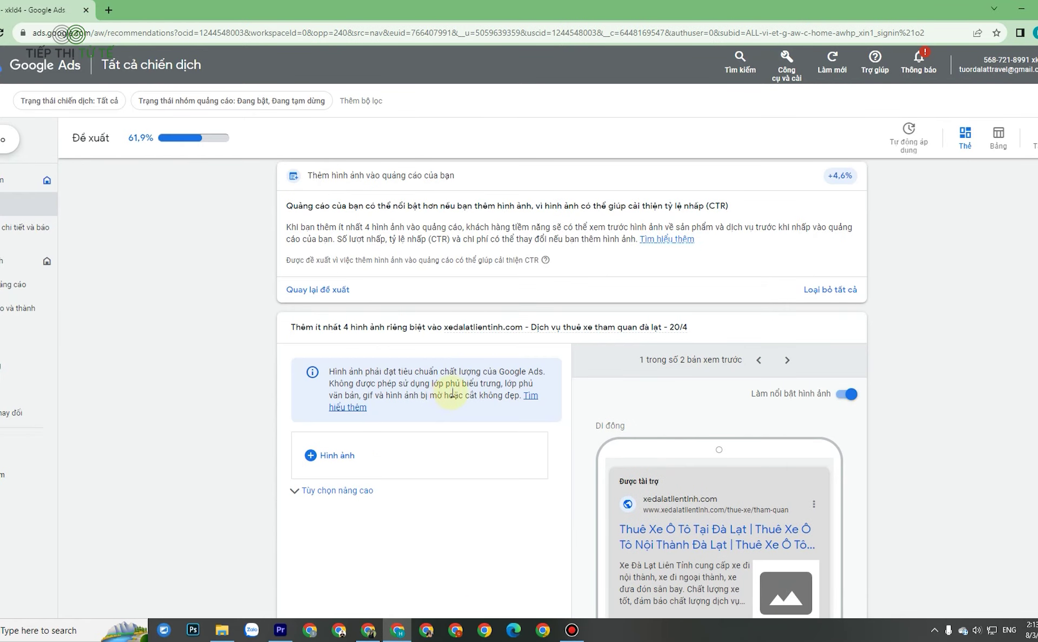
{"action": "scroll", "coordinate": [452, 394], "scroll_direction": "down", "scroll_amount": 1}
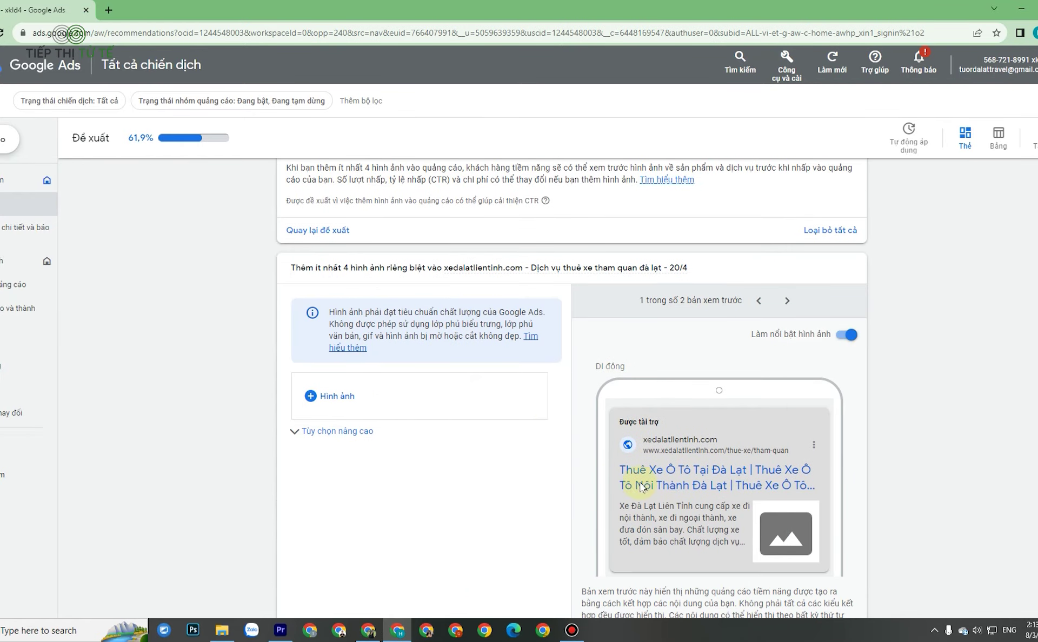
{"action": "left_click", "coordinate": [330, 399]}
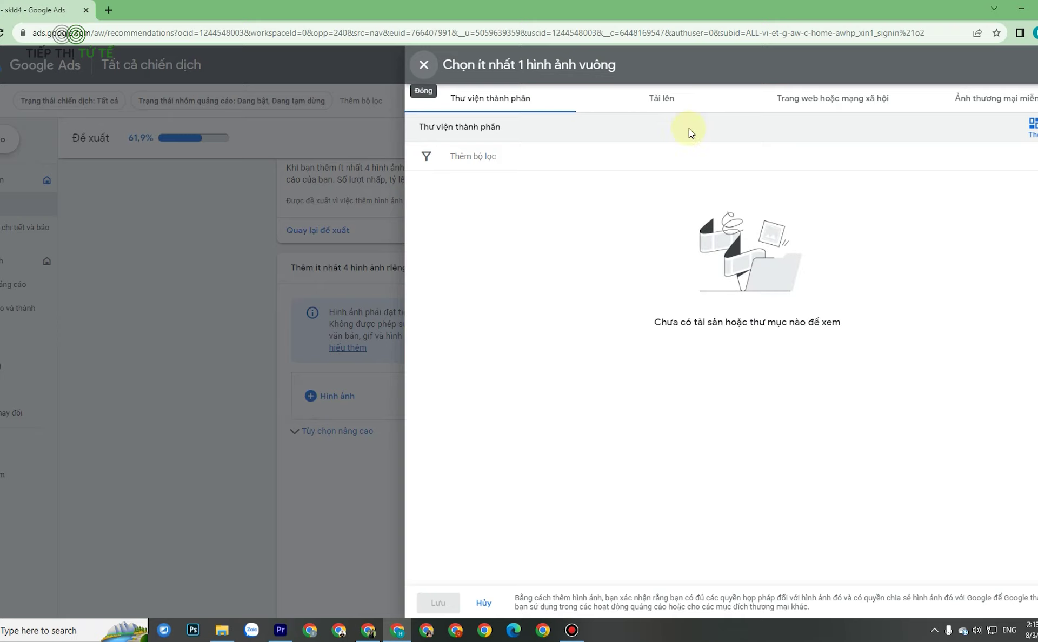
{"action": "left_click", "coordinate": [425, 66]}
{"action": "scroll", "coordinate": [371, 307], "scroll_direction": "down", "scroll_amount": 4}
{"action": "scroll", "coordinate": [348, 297], "scroll_direction": "up", "scroll_amount": 1}
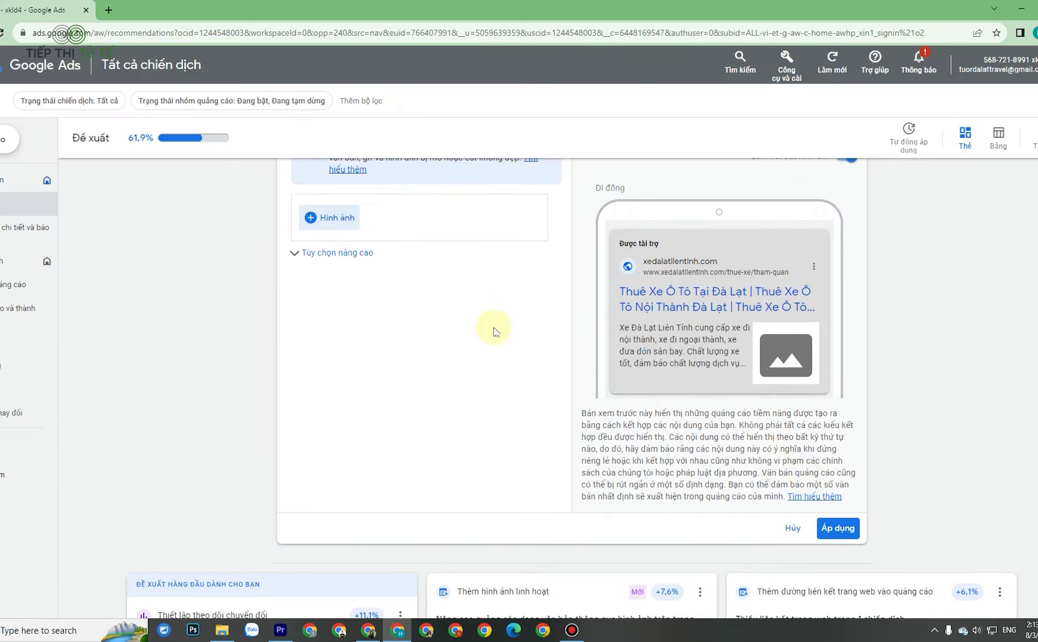
{"action": "left_click", "coordinate": [800, 529]}
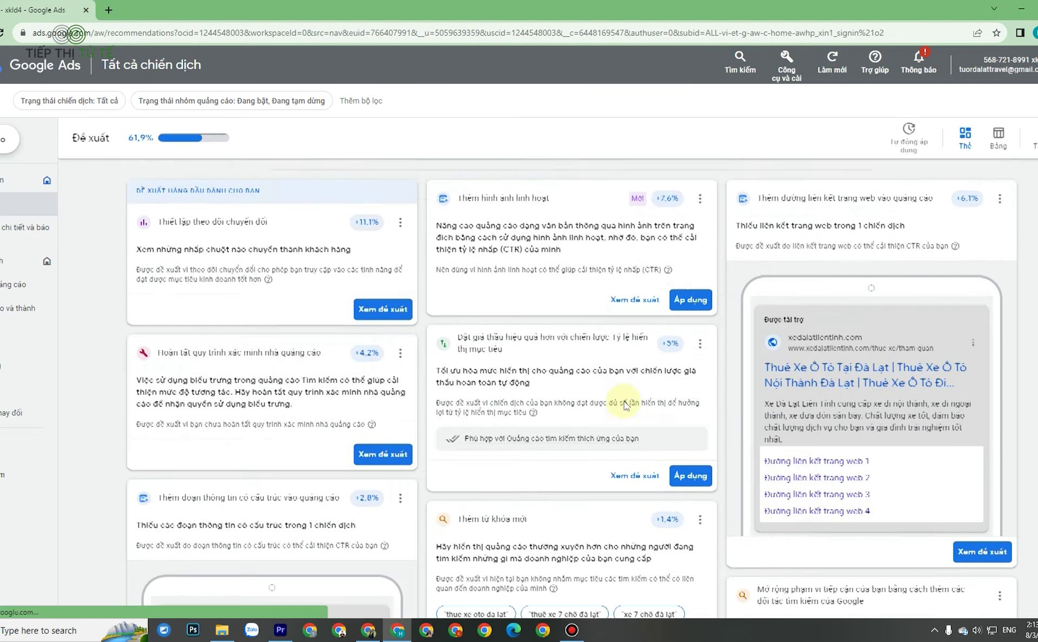
Step: Open the structured snippet recommendation (Thêm đoạn thông tin có cấu trúc) and select the suggested Tiện nghi snippet
{"action": "scroll", "coordinate": [459, 352], "scroll_direction": "down", "scroll_amount": 3}
{"action": "scroll", "coordinate": [478, 318], "scroll_direction": "up", "scroll_amount": 1}
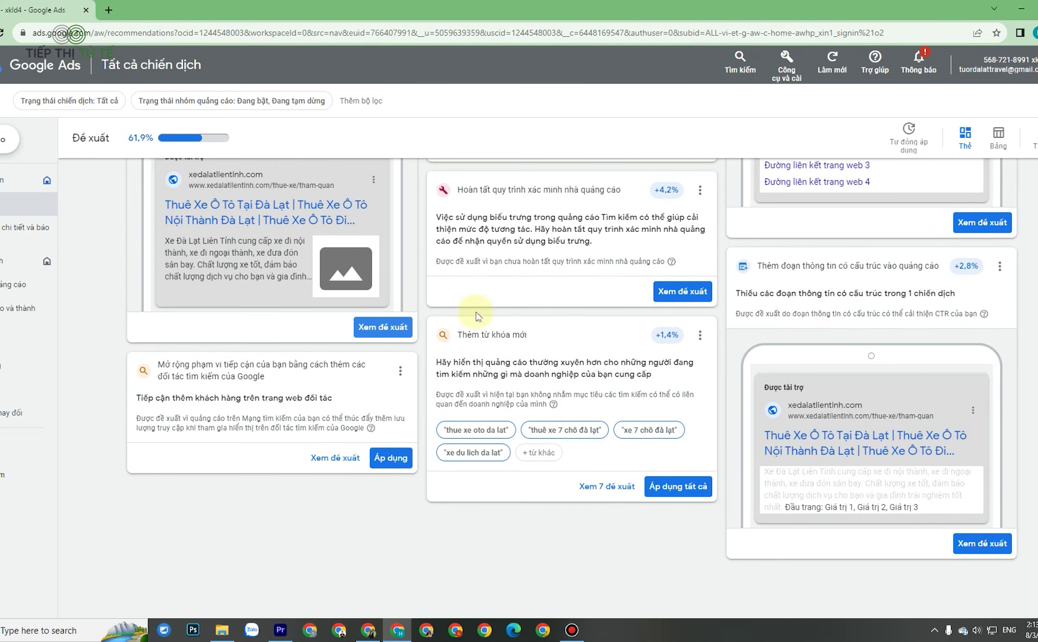
{"action": "left_click", "coordinate": [983, 545]}
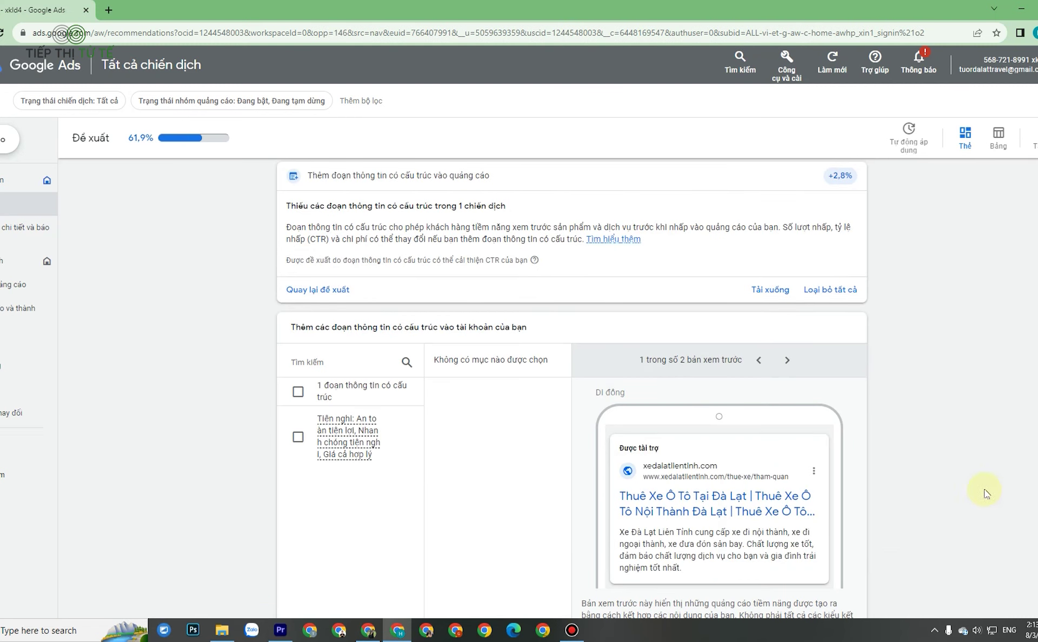
{"action": "scroll", "coordinate": [560, 357], "scroll_direction": "down", "scroll_amount": 1}
{"action": "left_click", "coordinate": [298, 377]}
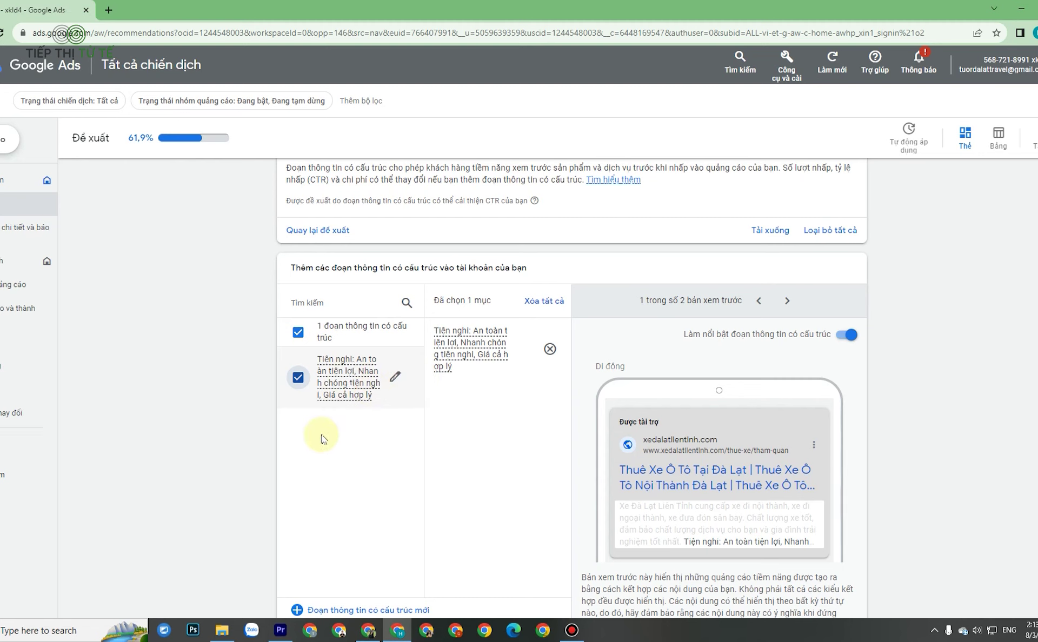
Step: Try out a new structured snippet with the header Điểm đến, and cancel the recommendation without applying it
{"action": "scroll", "coordinate": [309, 544], "scroll_direction": "down", "scroll_amount": 1}
{"action": "left_click", "coordinate": [319, 551]}
{"action": "left_click", "coordinate": [316, 331]}
{"action": "left_click", "coordinate": [342, 370]}
{"action": "left_click", "coordinate": [406, 274]}
{"action": "left_click", "coordinate": [412, 366]}
{"action": "scroll", "coordinate": [636, 463], "scroll_direction": "down", "scroll_amount": 4}
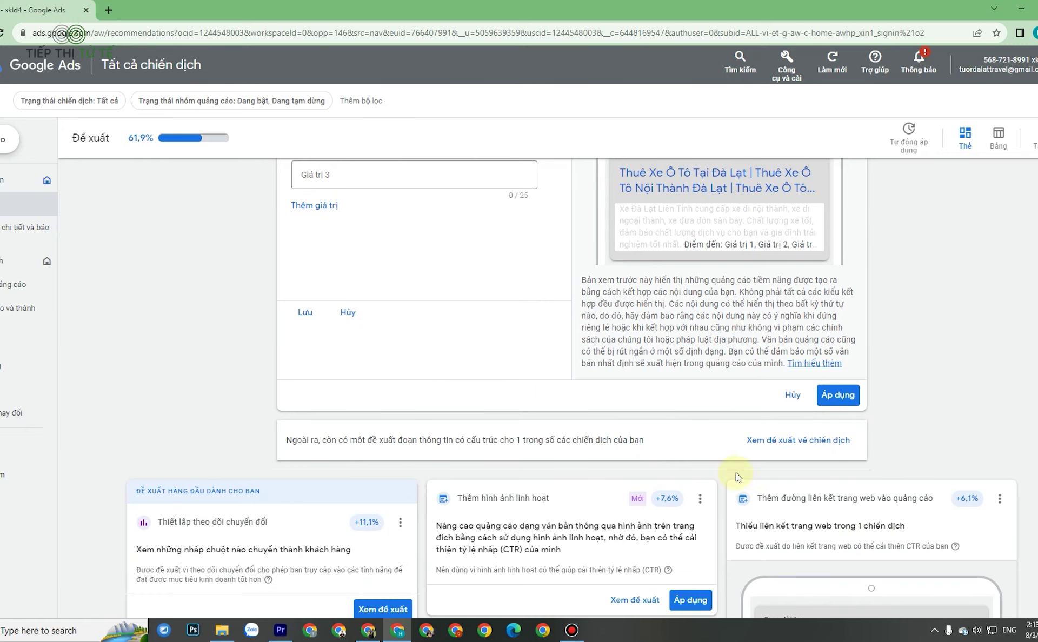
{"action": "left_click", "coordinate": [784, 391]}
Step: Select the suggested keywords "xe 7 chỗ đà lạt", "xe du lich da lat", "xe 29 chỗ đà lạt" and "thuê xe dalat", and go back without applying them
{"action": "scroll", "coordinate": [703, 400], "scroll_direction": "down", "scroll_amount": 4}
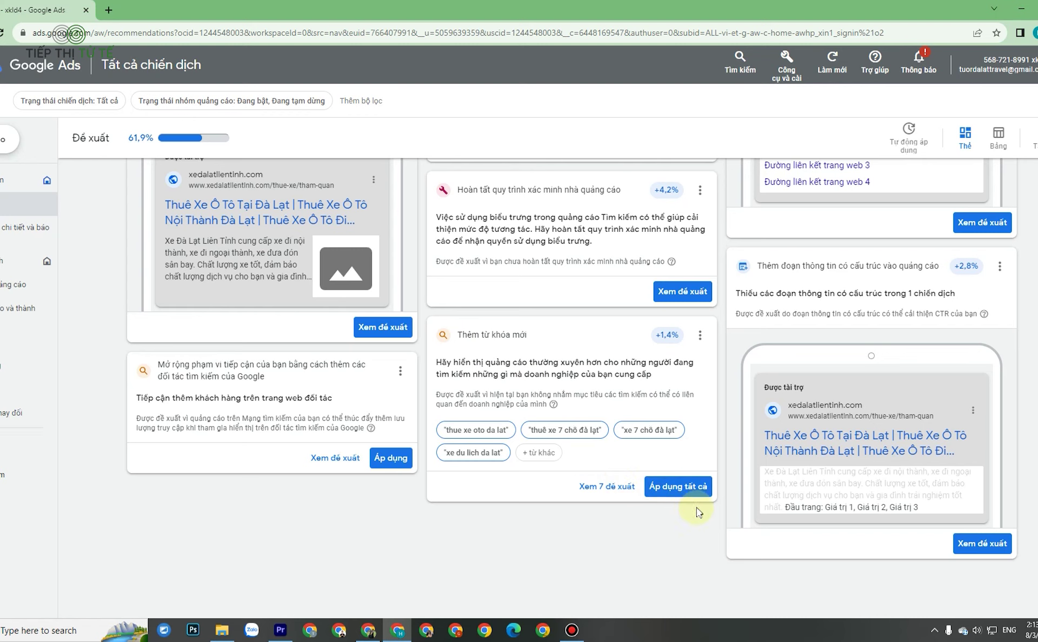
{"action": "left_click", "coordinate": [626, 491]}
{"action": "scroll", "coordinate": [325, 343], "scroll_direction": "down", "scroll_amount": 2}
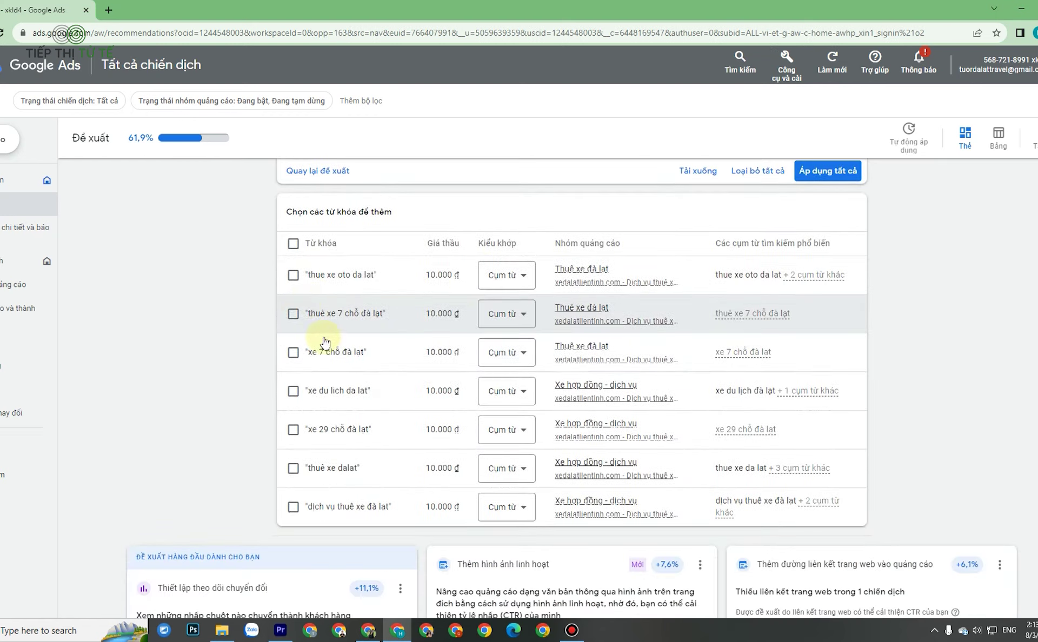
{"action": "left_click", "coordinate": [293, 352]}
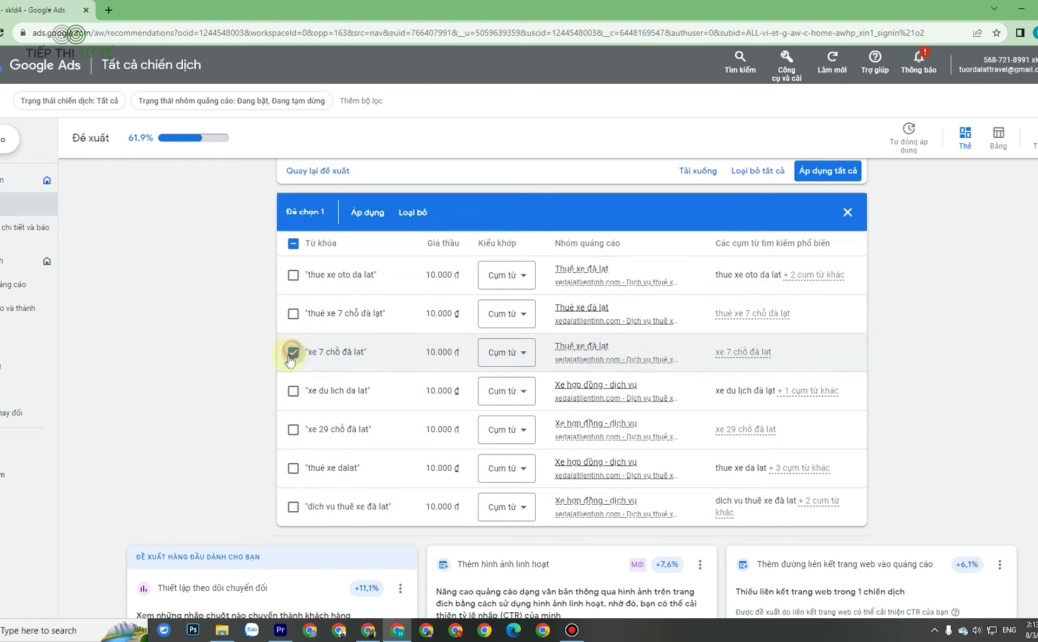
{"action": "left_click", "coordinate": [293, 391]}
{"action": "left_click", "coordinate": [293, 430]}
{"action": "left_click", "coordinate": [293, 468]}
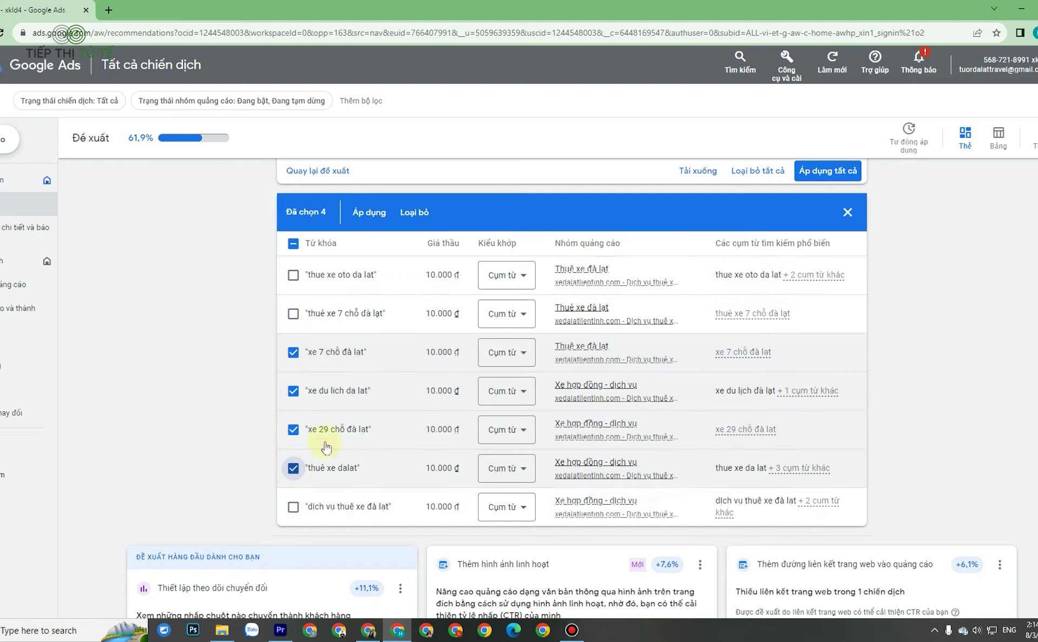
{"action": "scroll", "coordinate": [822, 325], "scroll_direction": "up", "scroll_amount": 3}
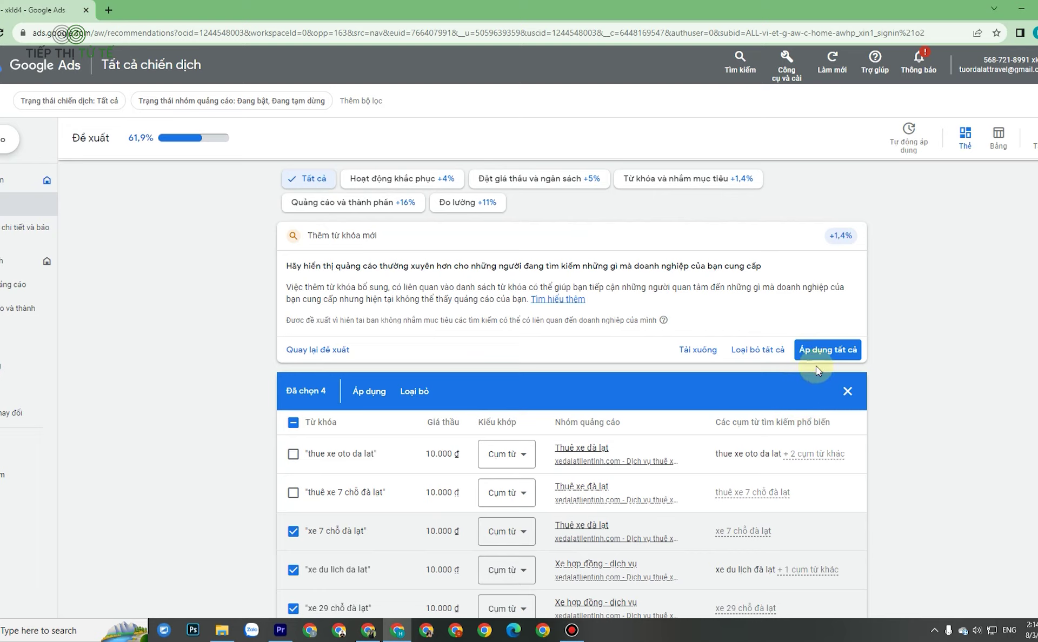
{"action": "left_click", "coordinate": [308, 350]}
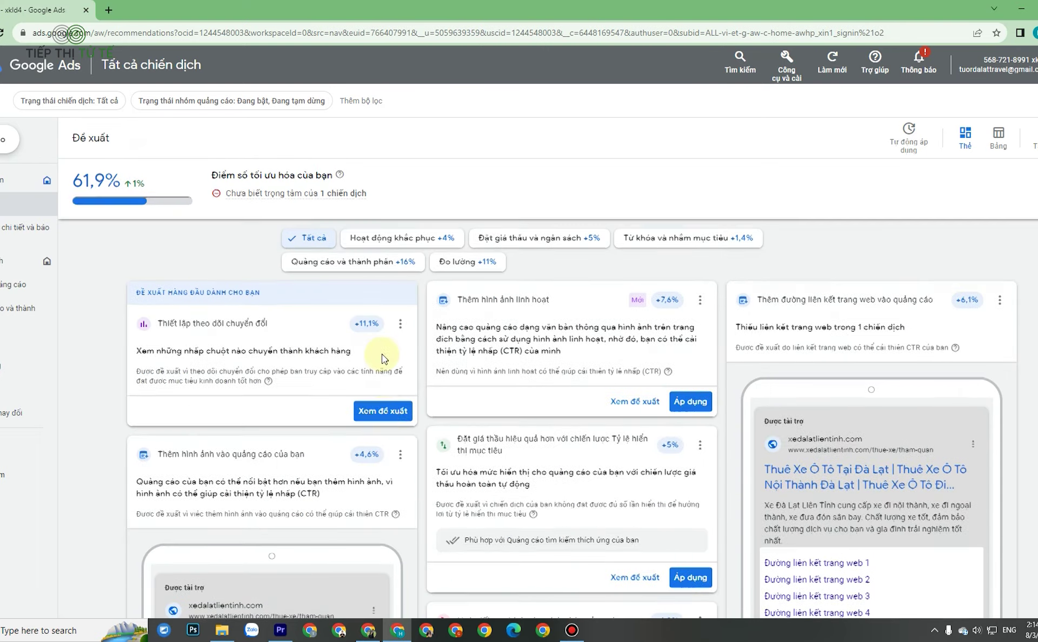
Step: Look over the recommendation cards and dismiss all recommendations for setting up conversion tracking (Thiết lập theo dõi chuyển đổi)
{"action": "scroll", "coordinate": [382, 354], "scroll_direction": "down", "scroll_amount": 5}
{"action": "scroll", "coordinate": [381, 353], "scroll_direction": "down", "scroll_amount": 3}
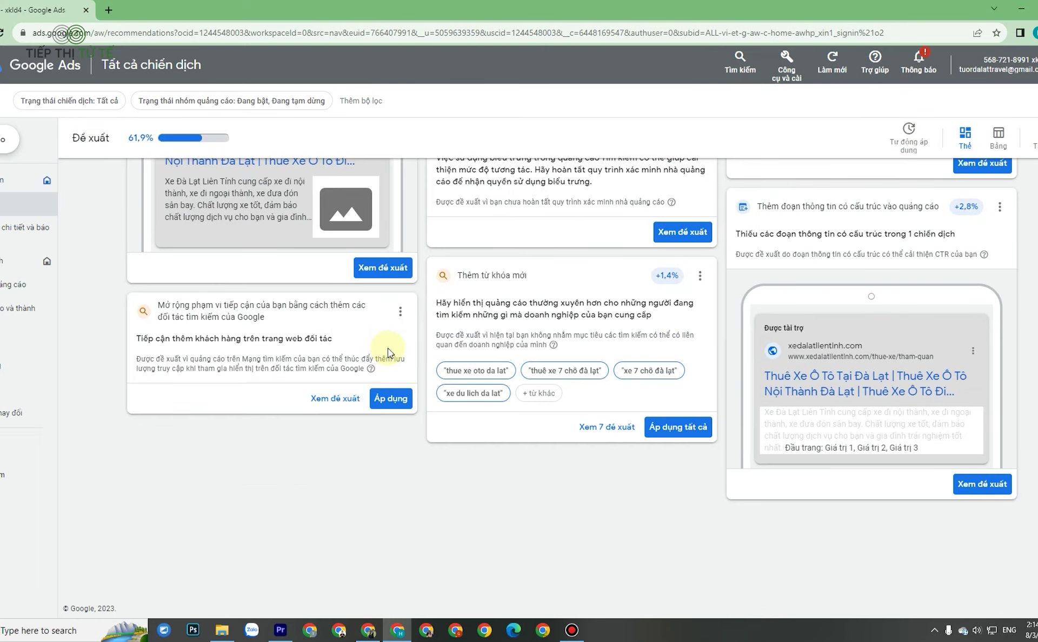
{"action": "scroll", "coordinate": [387, 348], "scroll_direction": "up", "scroll_amount": 8}
{"action": "left_click", "coordinate": [400, 325]}
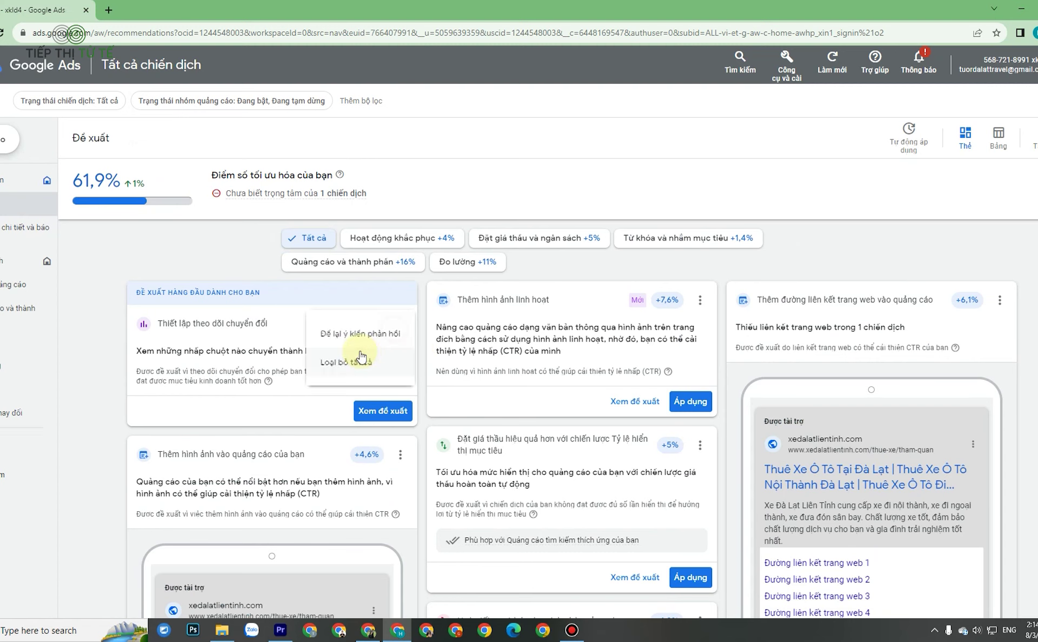
{"action": "left_click", "coordinate": [357, 358]}
{"action": "left_click", "coordinate": [679, 447]}
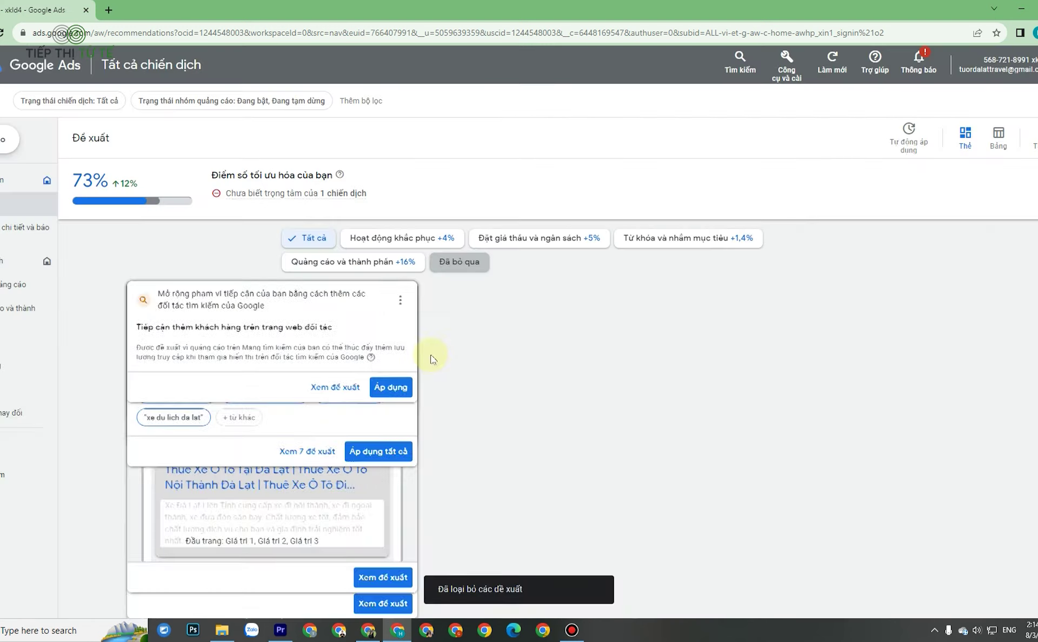
Step: Dismiss all recommendations for dynamic images (Thêm hình ảnh linh hoạt) and for adding sitelinks to the ads (Thêm đường liên kết trang web)
{"action": "left_click", "coordinate": [400, 323]}
{"action": "left_click", "coordinate": [346, 365]}
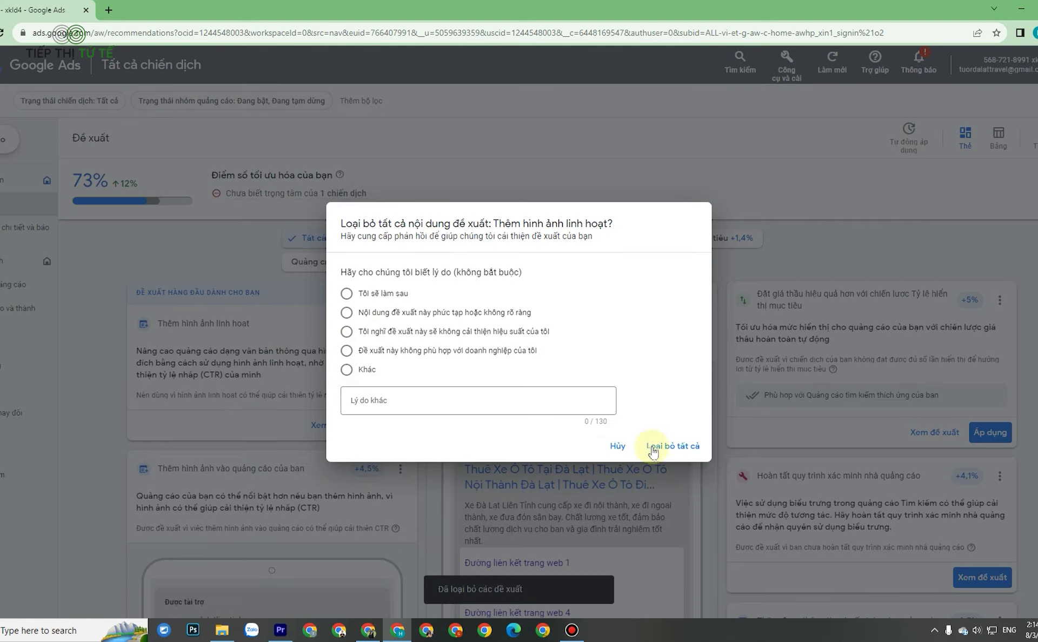
{"action": "left_click", "coordinate": [671, 447]}
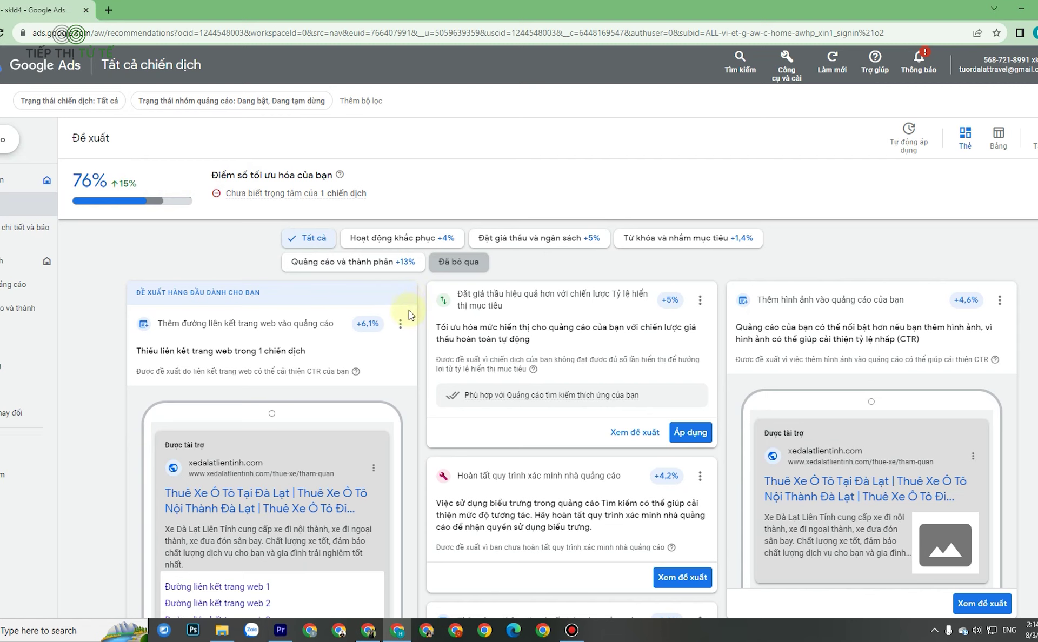
{"action": "left_click", "coordinate": [400, 324]}
{"action": "left_click", "coordinate": [271, 421]}
{"action": "left_click", "coordinate": [694, 449]}
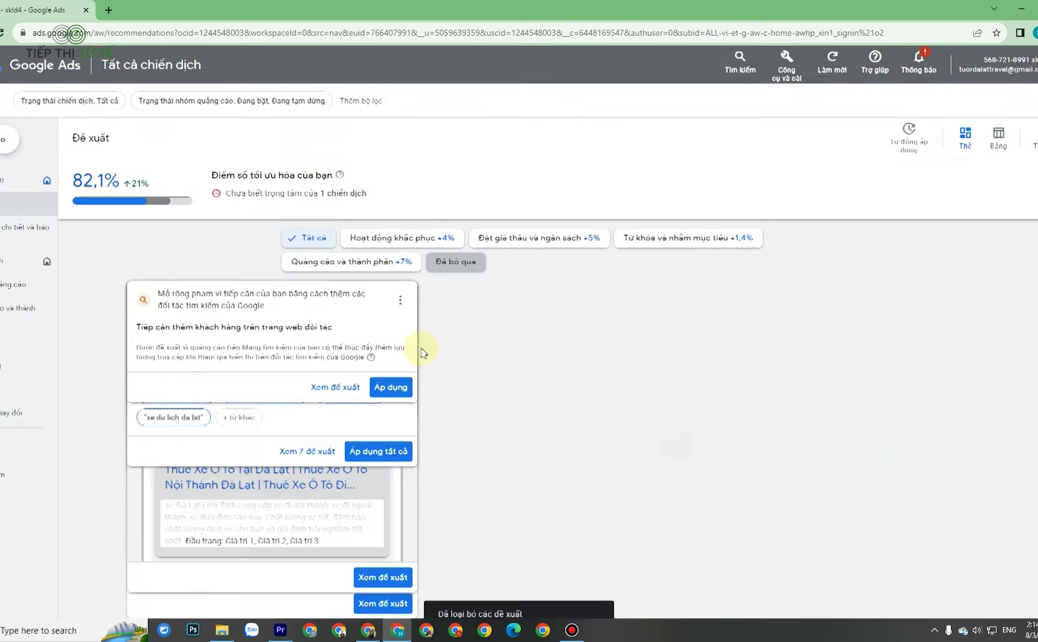
Step: Dismiss all recommendations for Target impression share bidding (Tỷ lệ hiển thị mục tiêu) and for adding images to the ads
{"action": "left_click", "coordinate": [400, 324]}
{"action": "left_click", "coordinate": [314, 421]}
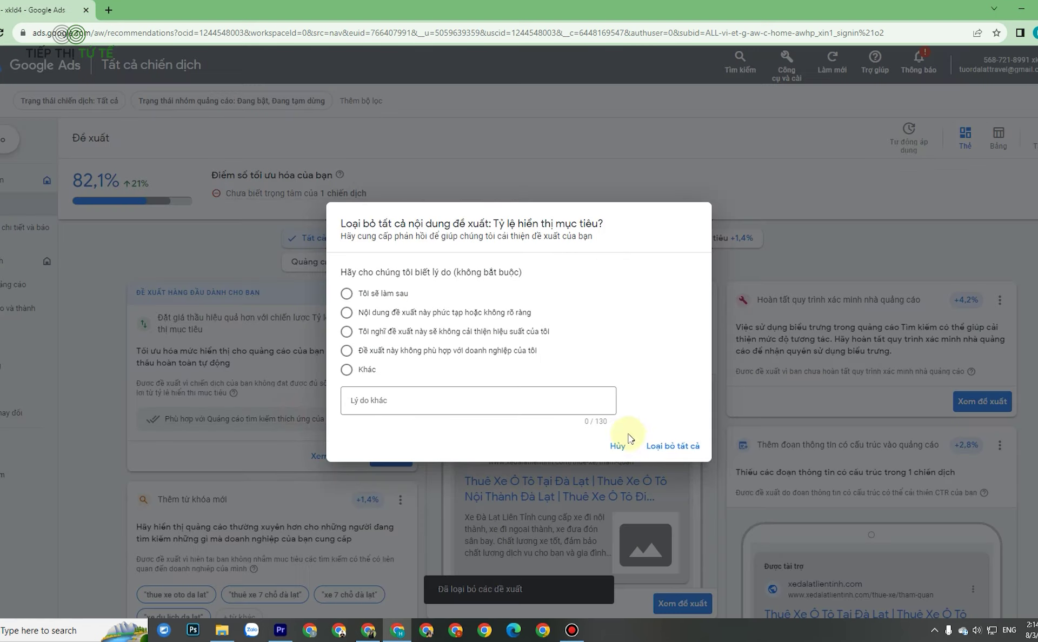
{"action": "left_click", "coordinate": [673, 441]}
{"action": "left_click", "coordinate": [400, 299]}
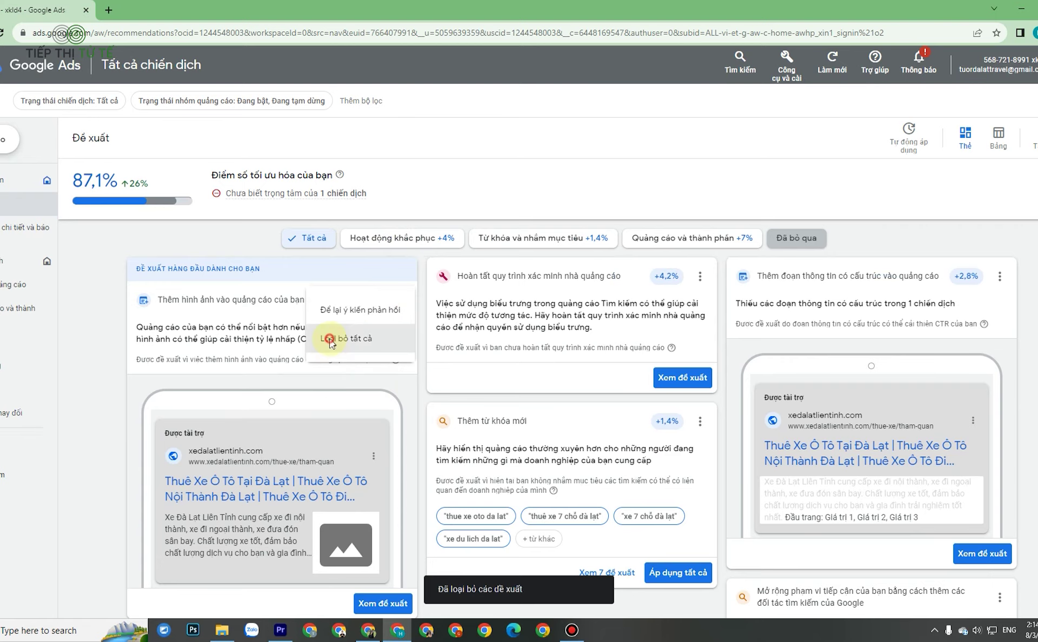
{"action": "left_click", "coordinate": [354, 335]}
{"action": "left_click", "coordinate": [676, 447]}
Step: Dismiss all recommendations for completing advertiser verification (Hoàn tất quy trình xác minh nhà quảng cáo) and for adding structured snippets
{"action": "left_click", "coordinate": [400, 300]}
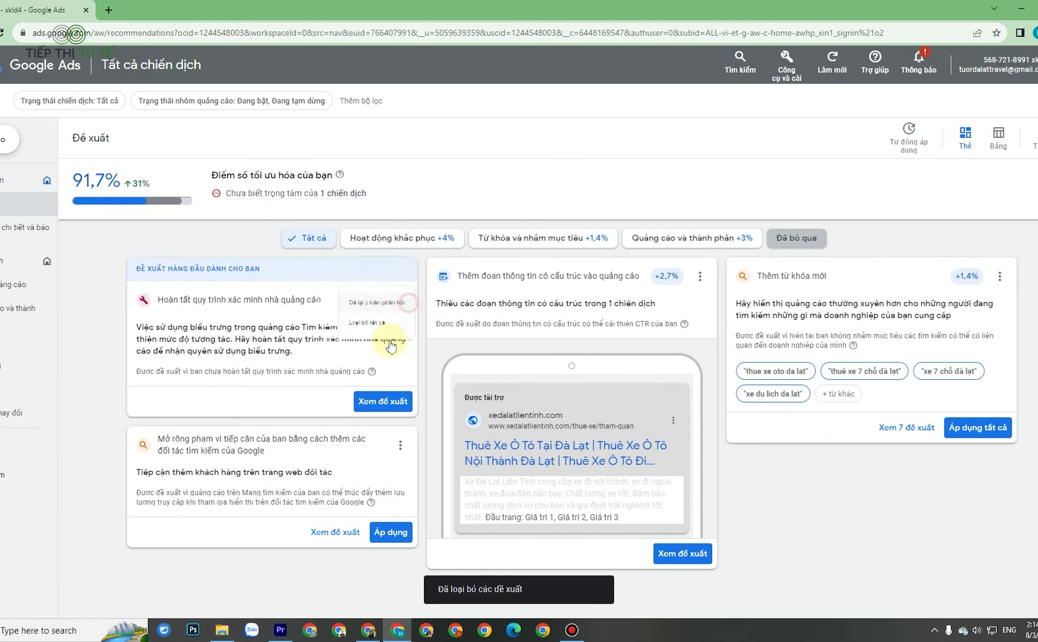
{"action": "left_click", "coordinate": [351, 336]}
{"action": "left_click", "coordinate": [674, 453]}
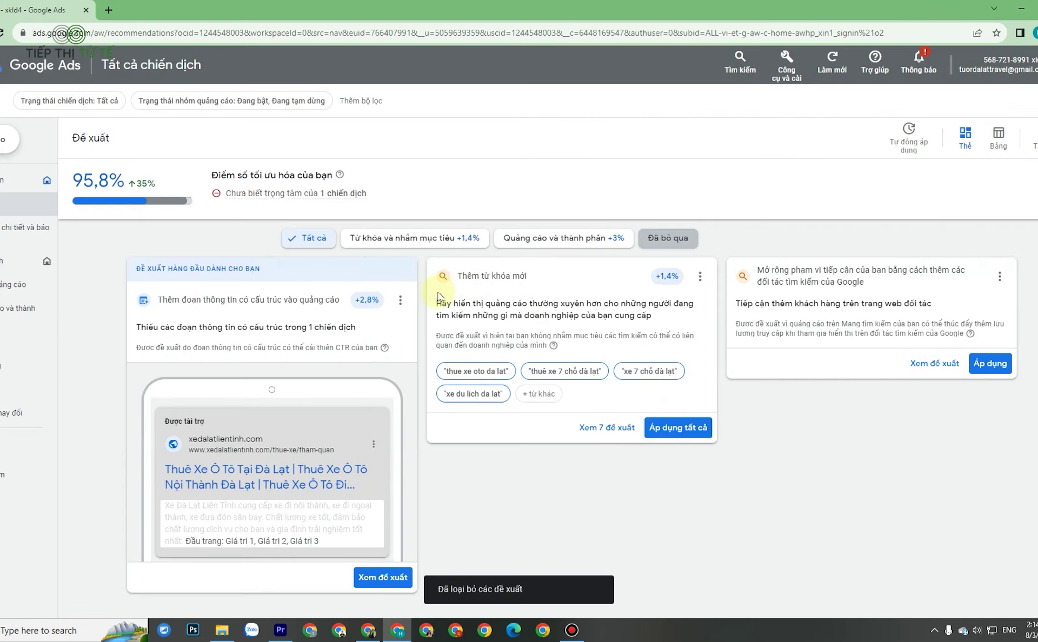
{"action": "left_click", "coordinate": [400, 300]}
{"action": "left_click", "coordinate": [290, 392]}
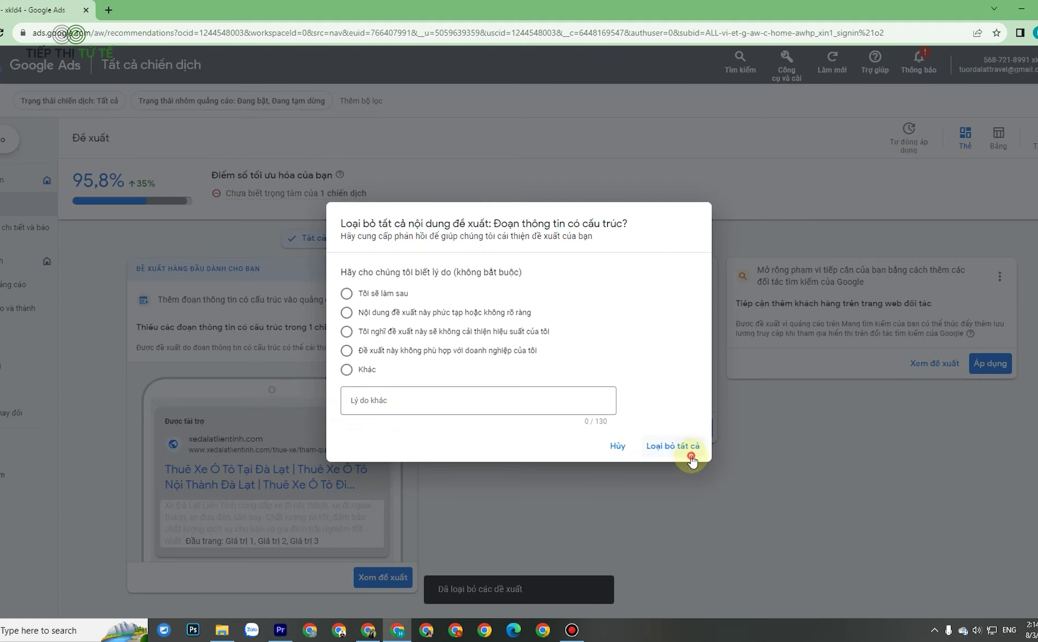
{"action": "left_click", "coordinate": [691, 457]}
Step: Dismiss all recommendations for adding new keywords (Thêm từ khóa mới)
{"action": "left_click", "coordinate": [554, 300]}
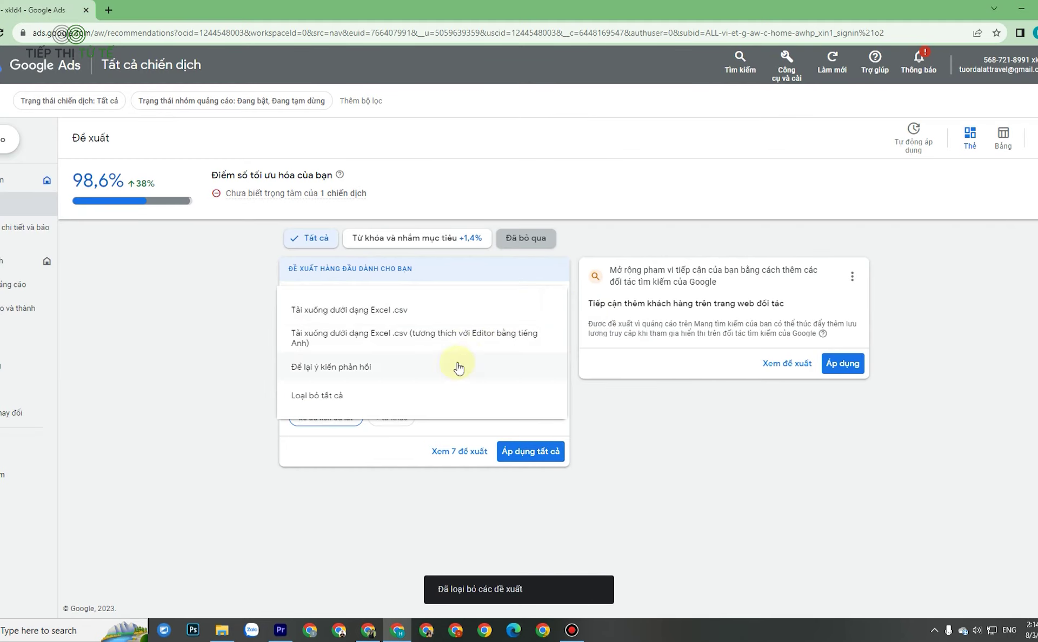
{"action": "left_click", "coordinate": [416, 396]}
{"action": "left_click", "coordinate": [669, 453]}
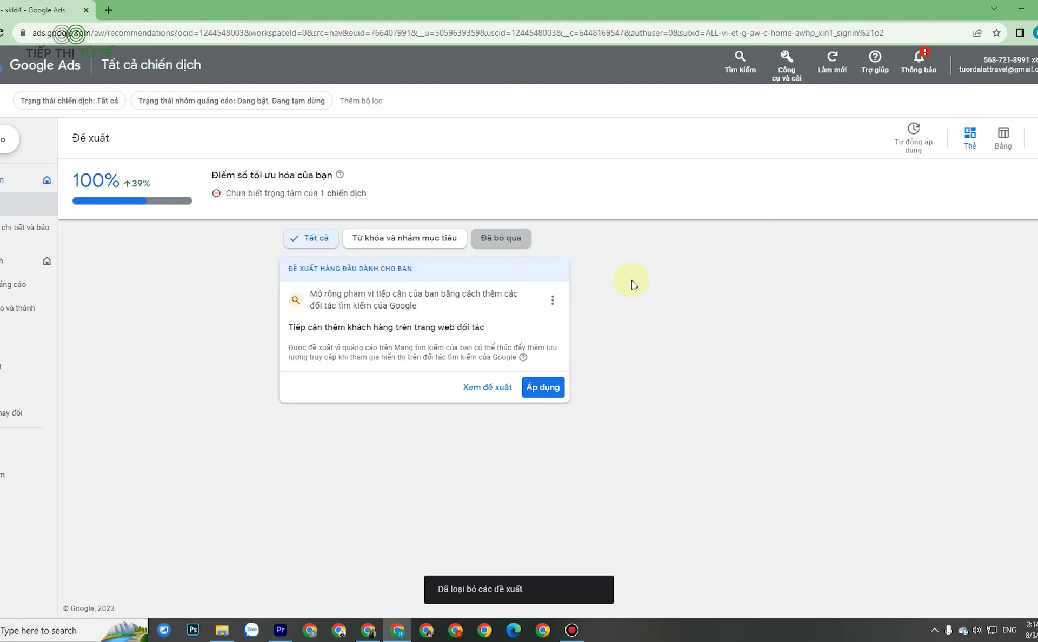
Step: Open the auto-apply settings (Tự động áp dụng), close the alert banner, and examine the recommendation types under Duy trì quảng cáo and Phát triển hoạt động kinh doanh
{"action": "left_click", "coordinate": [908, 144]}
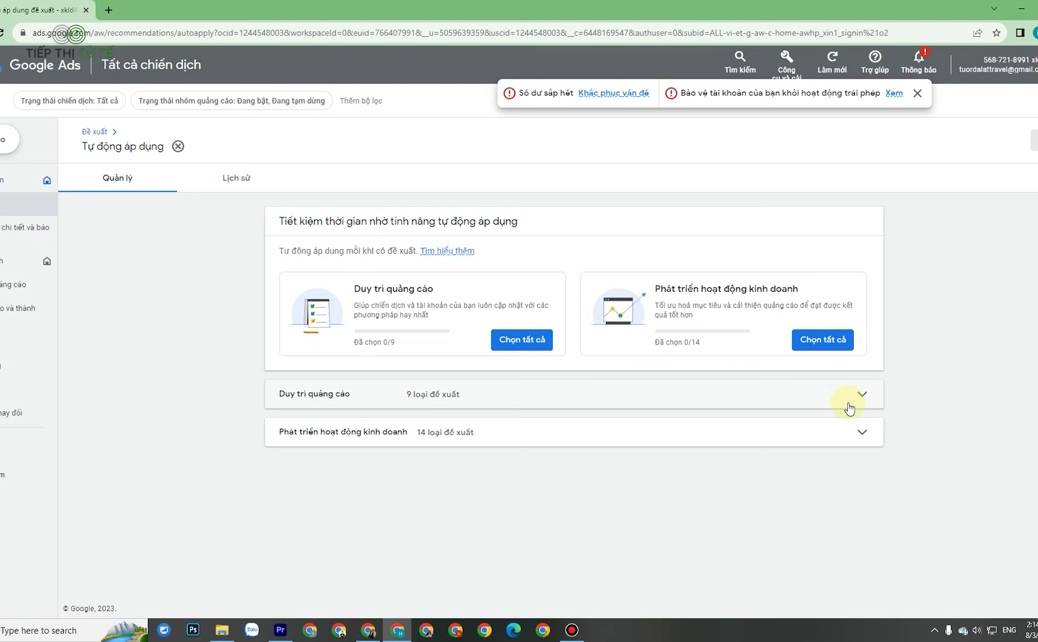
{"action": "left_click", "coordinate": [917, 93]}
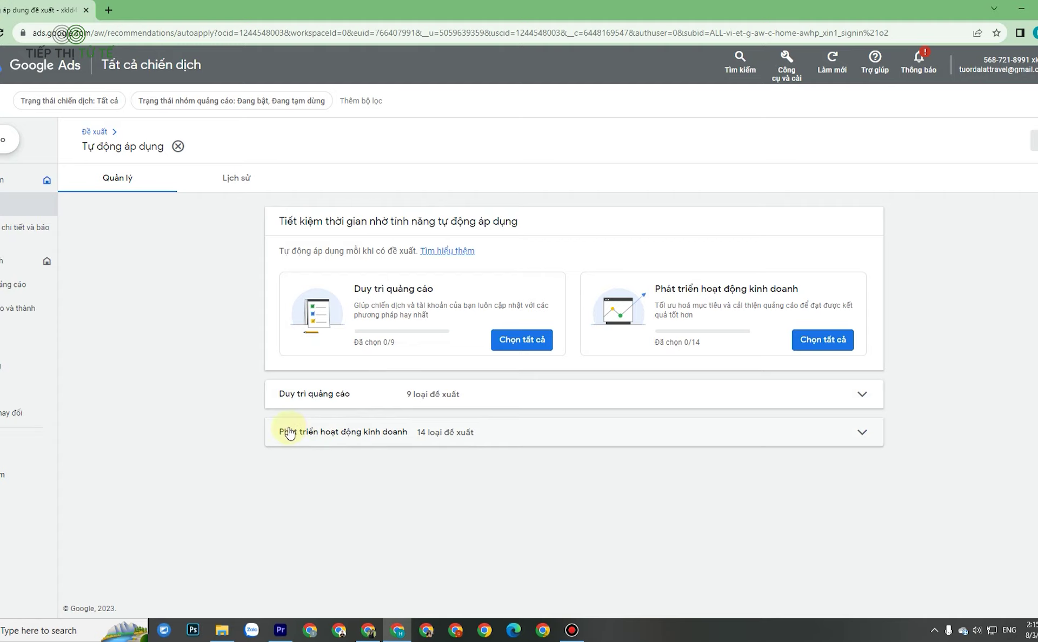
{"action": "left_click", "coordinate": [663, 394]}
{"action": "scroll", "coordinate": [656, 398], "scroll_direction": "down", "scroll_amount": 5}
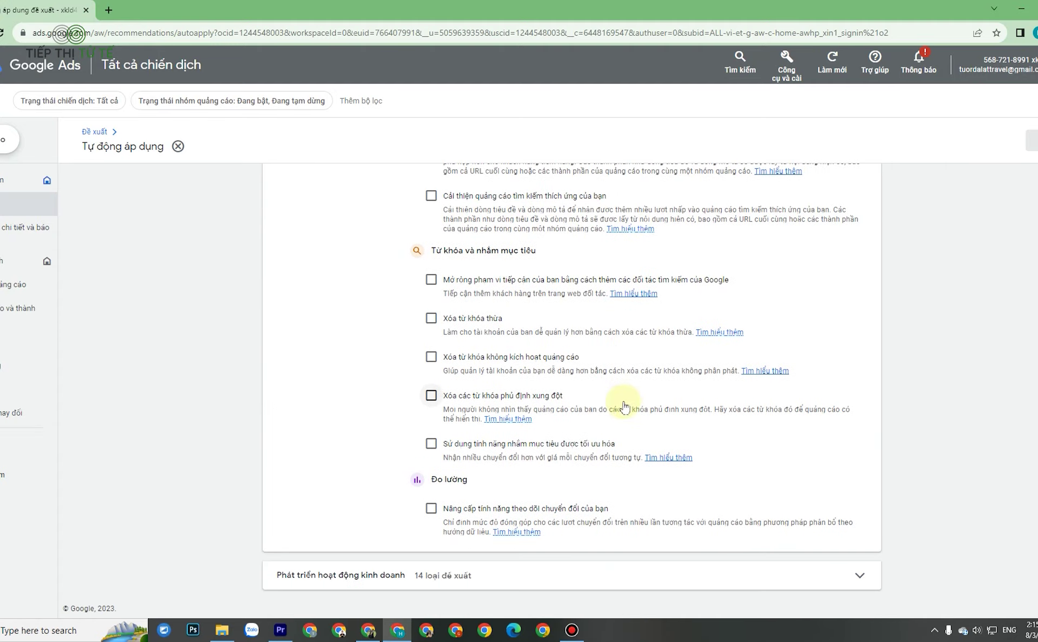
{"action": "left_click", "coordinate": [412, 579]}
{"action": "scroll", "coordinate": [334, 306], "scroll_direction": "up", "scroll_amount": 6}
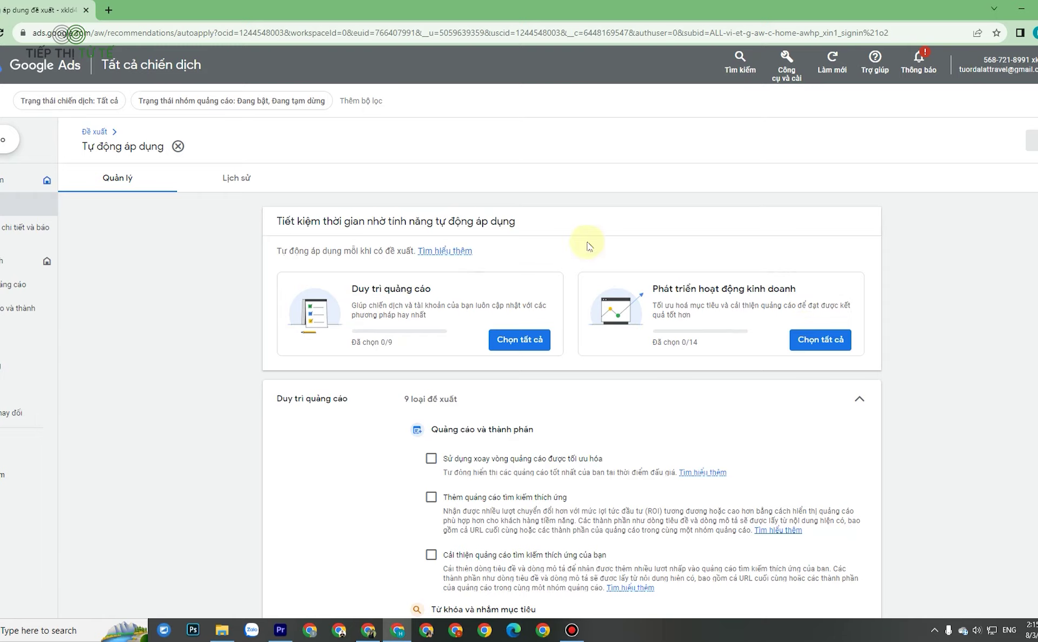
Step: Compare the ad, keyword and measurement recommendation types offered for auto-apply under Duy trì quảng cáo
{"action": "scroll", "coordinate": [556, 291], "scroll_direction": "down", "scroll_amount": 8}
{"action": "scroll", "coordinate": [556, 290], "scroll_direction": "down", "scroll_amount": 15}
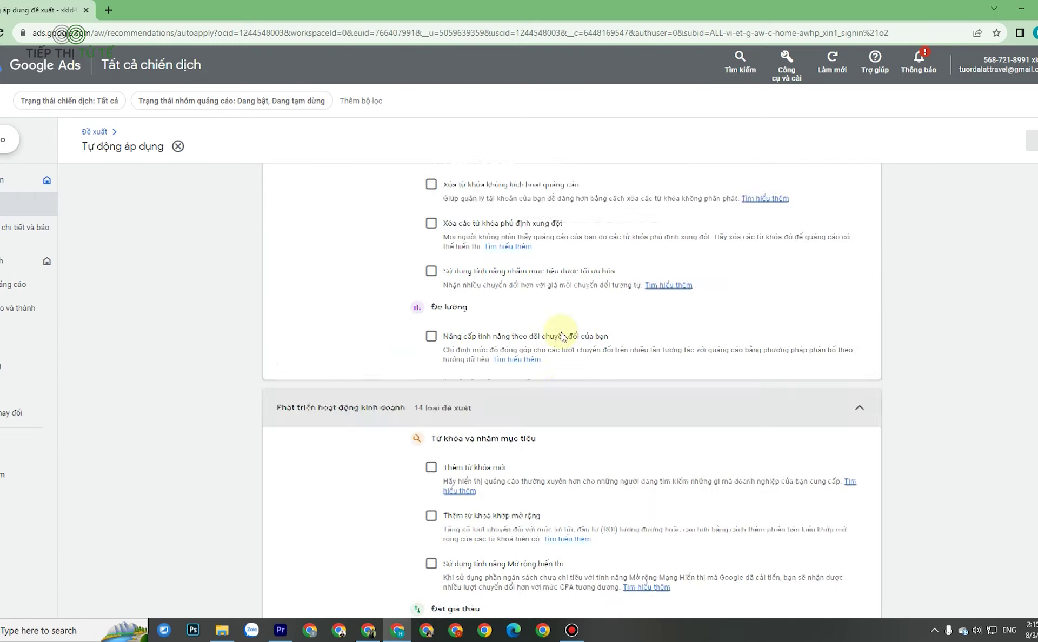
{"action": "scroll", "coordinate": [562, 336], "scroll_direction": "up", "scroll_amount": 10}
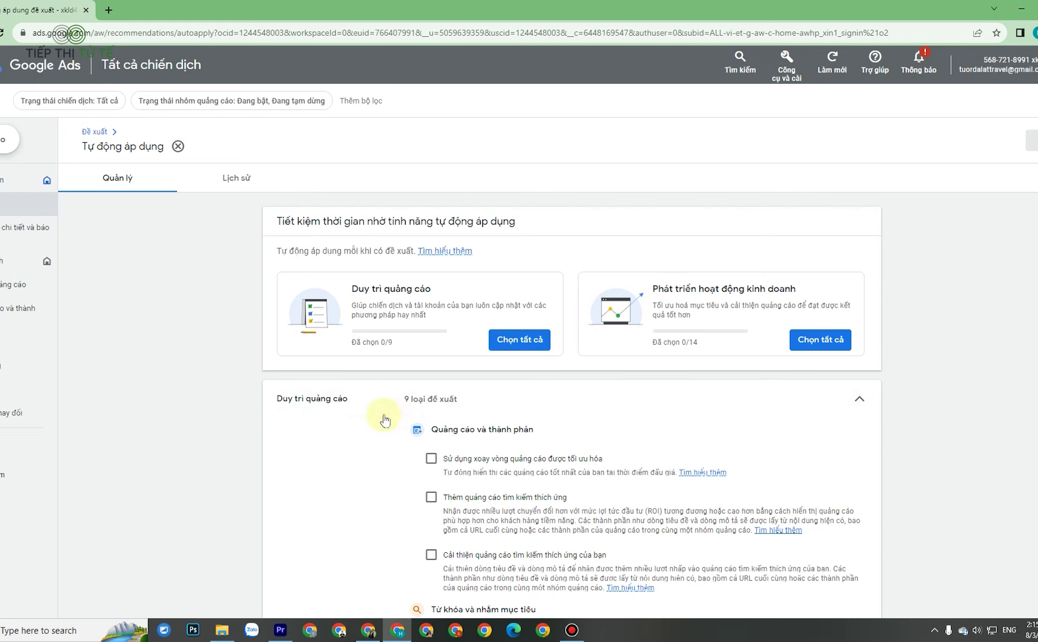
{"action": "scroll", "coordinate": [437, 412], "scroll_direction": "down", "scroll_amount": 2}
{"action": "scroll", "coordinate": [595, 400], "scroll_direction": "up", "scroll_amount": 2}
{"action": "scroll", "coordinate": [584, 395], "scroll_direction": "down", "scroll_amount": 2}
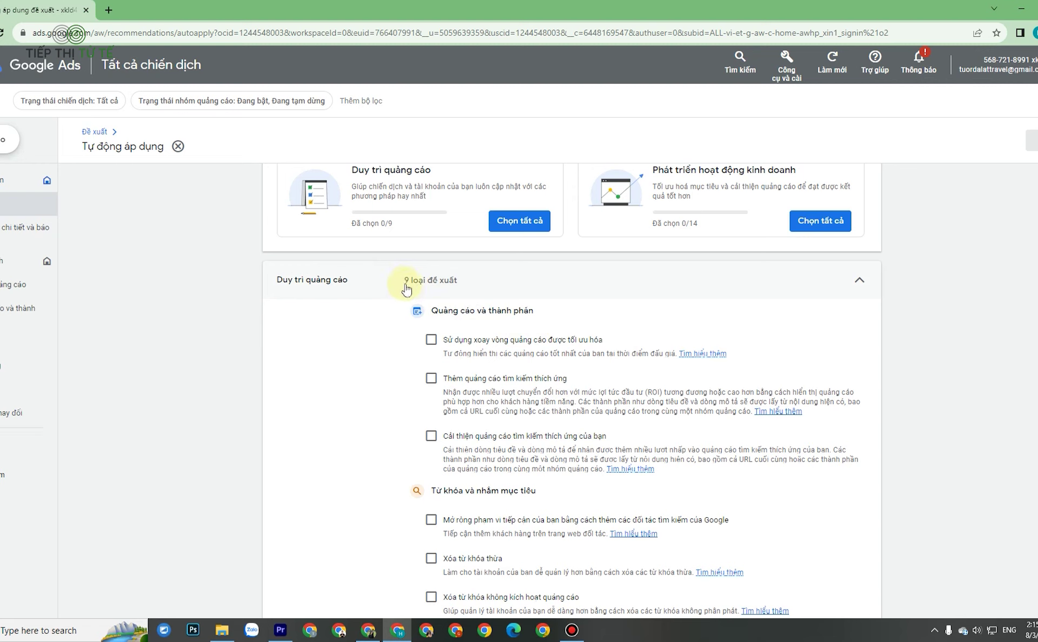
{"action": "scroll", "coordinate": [514, 346], "scroll_direction": "down", "scroll_amount": 2}
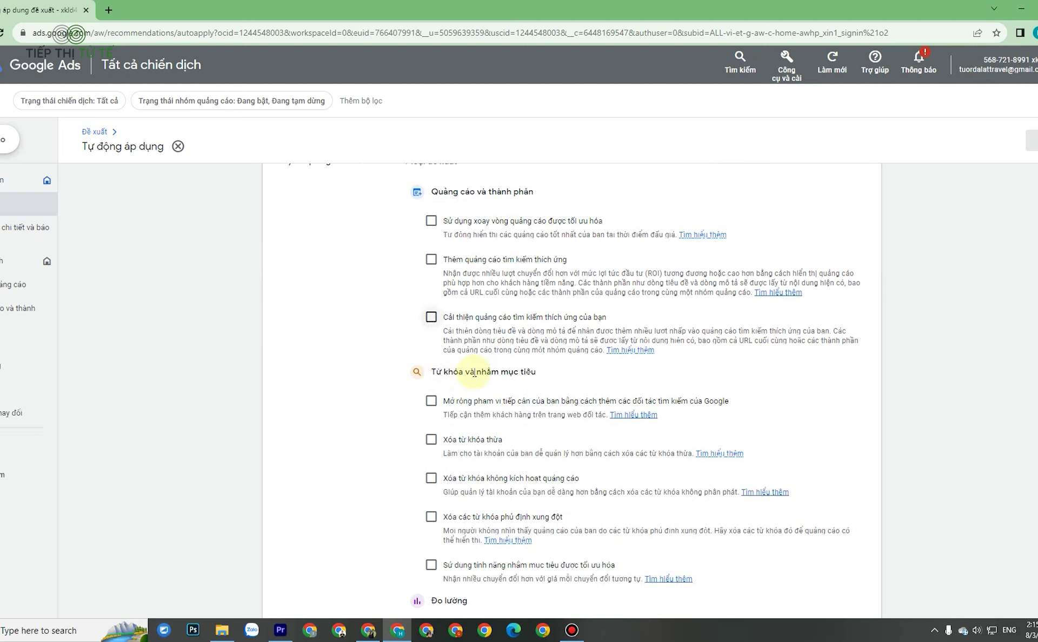
{"action": "scroll", "coordinate": [434, 373], "scroll_direction": "down", "scroll_amount": 4}
{"action": "scroll", "coordinate": [519, 373], "scroll_direction": "up", "scroll_amount": 6}
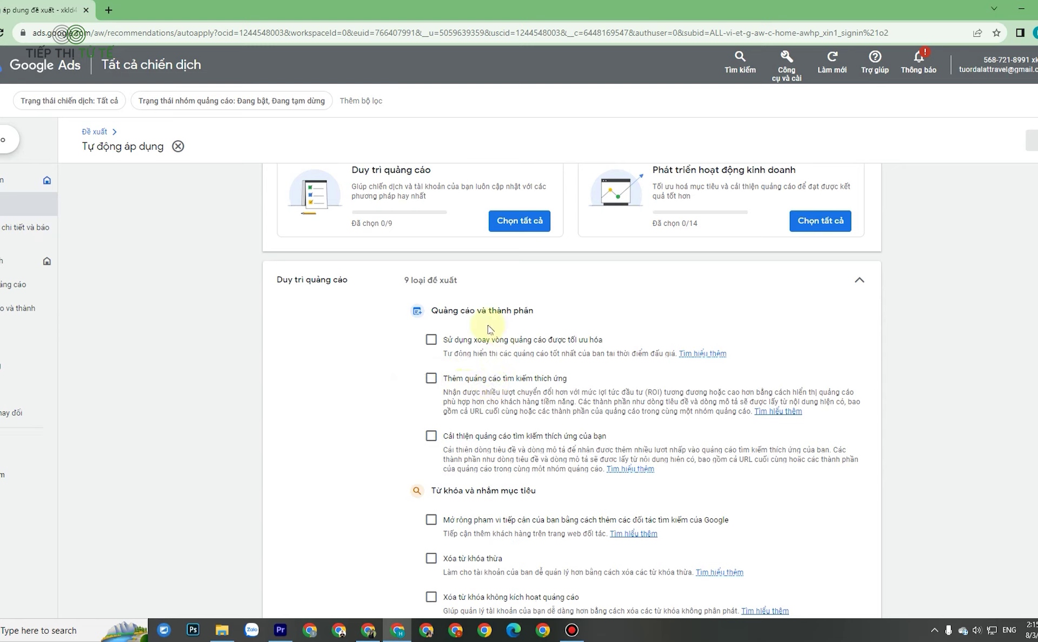
Step: Toggle auto-apply for optimized ad rotation (Sử dụng xoay vòng quảng cáo được tối ưu hóa) on and off again
{"action": "left_click", "coordinate": [432, 341]}
{"action": "left_click_drag", "start_coordinate": [439, 342], "coordinate": [606, 346]}
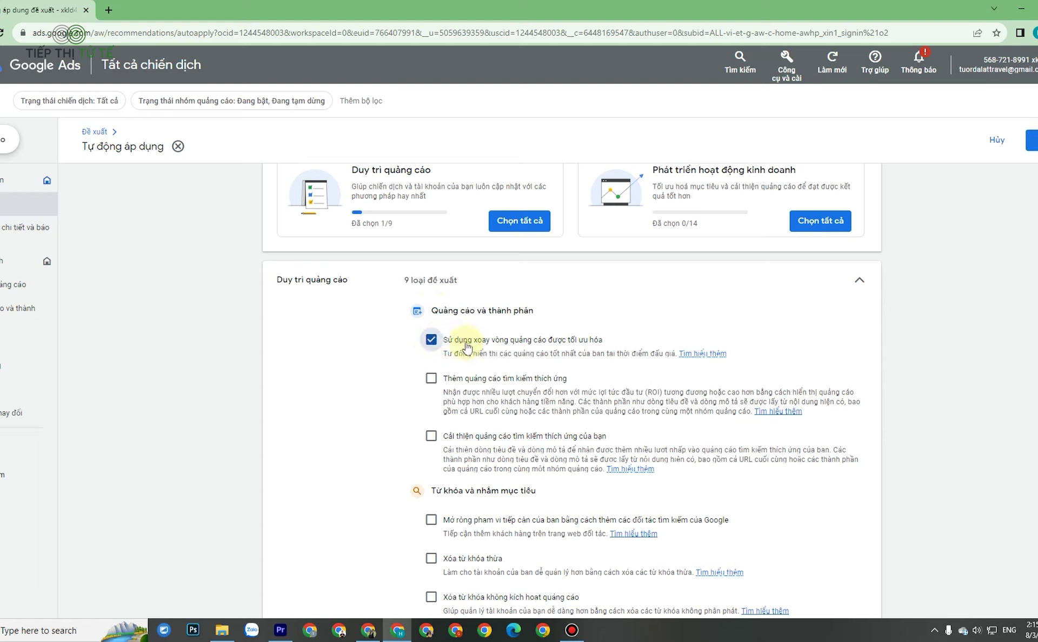
{"action": "left_click", "coordinate": [431, 341]}
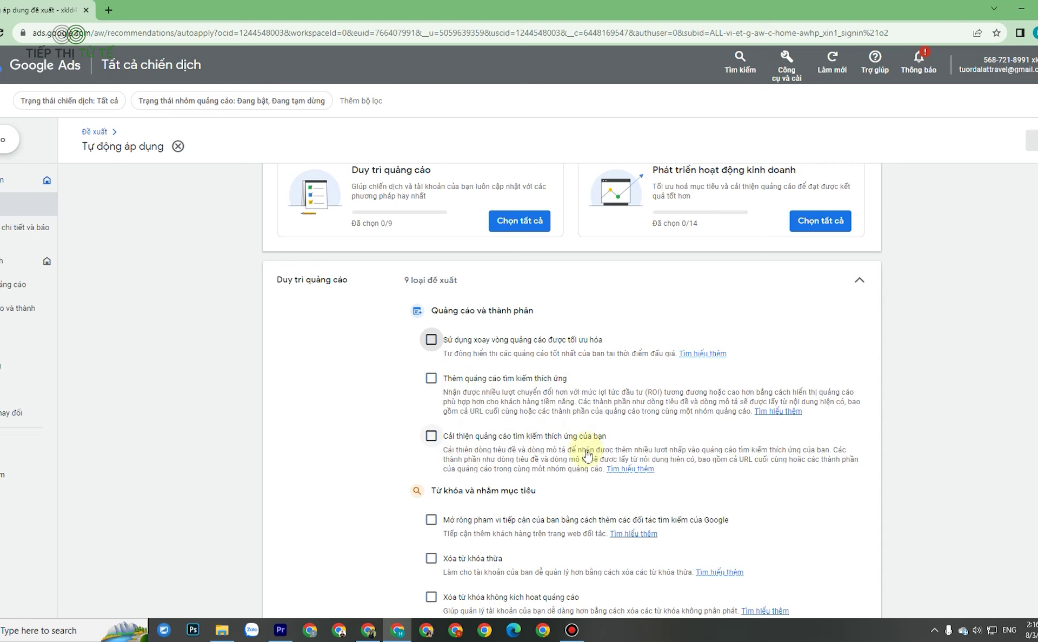
Step: Toggle the options for adding and improving responsive search ads (quảng cáo tìm kiếm thích ứng) on and off again
{"action": "scroll", "coordinate": [595, 441], "scroll_direction": "down", "scroll_amount": 1}
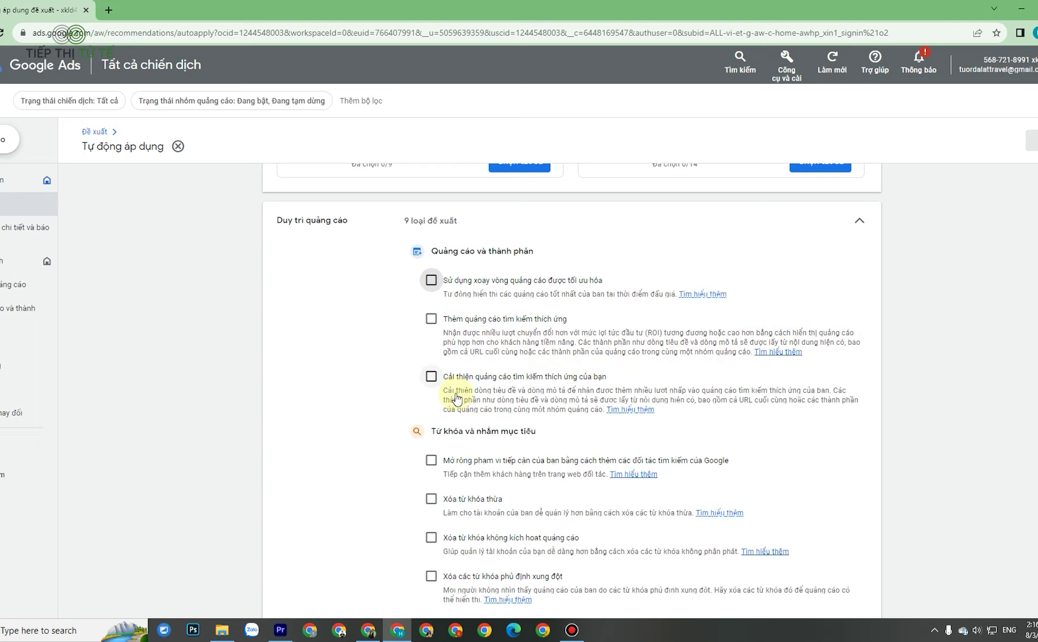
{"action": "scroll", "coordinate": [515, 399], "scroll_direction": "down", "scroll_amount": 3}
{"action": "scroll", "coordinate": [517, 391], "scroll_direction": "up", "scroll_amount": 3}
{"action": "left_click", "coordinate": [431, 319]}
{"action": "left_click", "coordinate": [431, 377]}
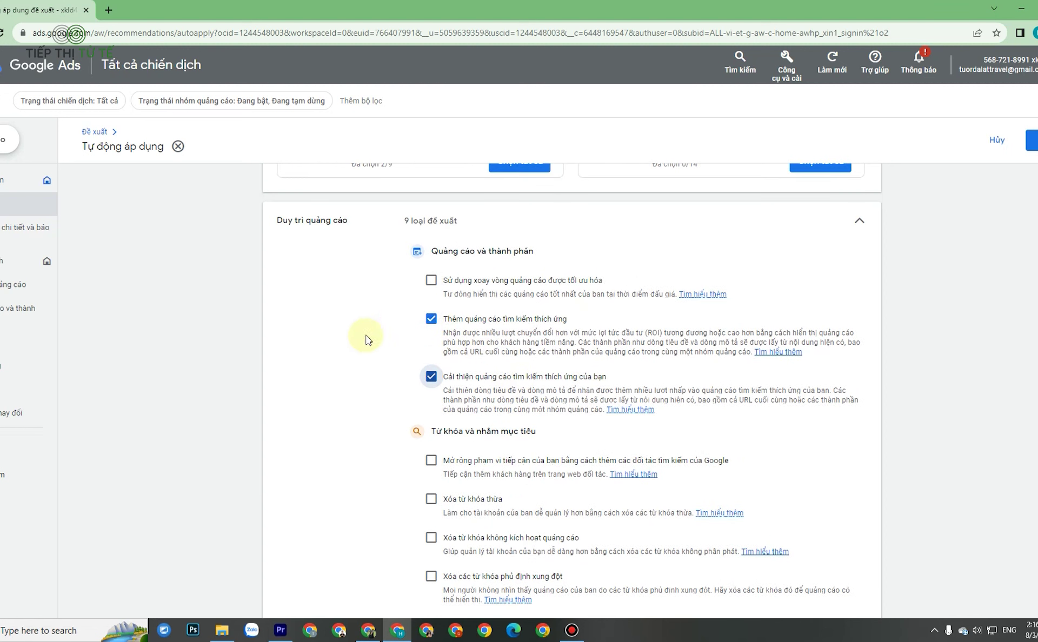
{"action": "left_click", "coordinate": [431, 318]}
{"action": "left_click", "coordinate": [431, 377]}
{"action": "scroll", "coordinate": [457, 357], "scroll_direction": "up", "scroll_amount": 3}
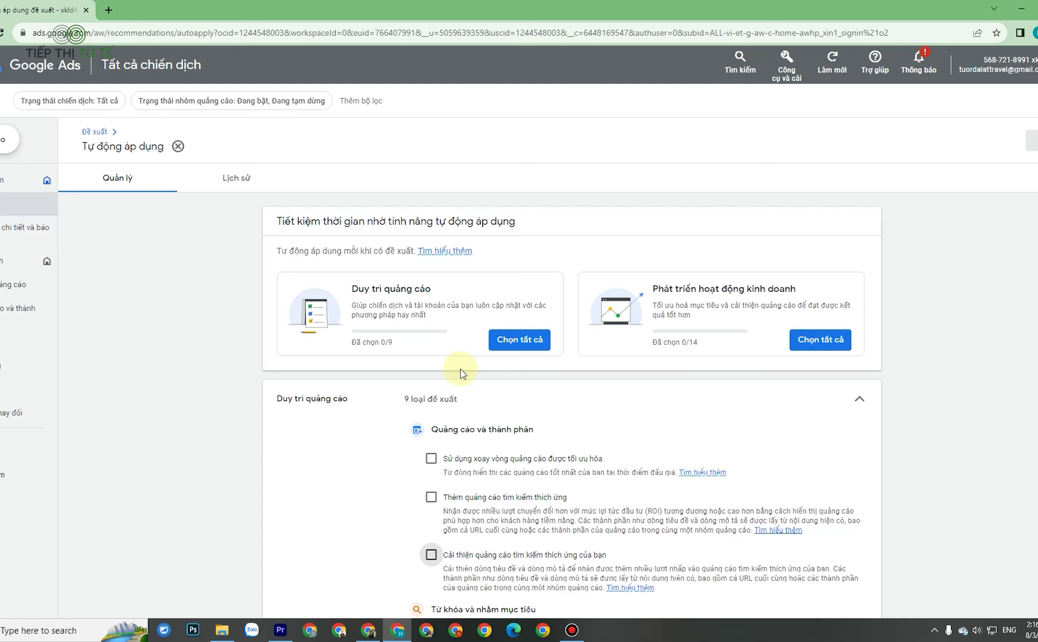
{"action": "scroll", "coordinate": [464, 255], "scroll_direction": "down", "scroll_amount": 1}
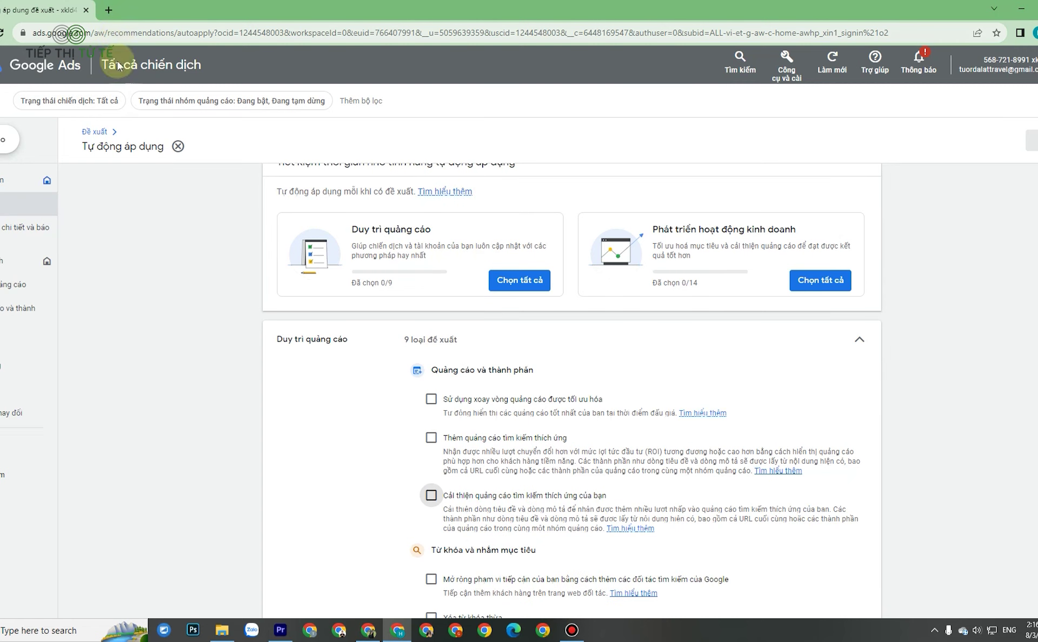
{"action": "left_click", "coordinate": [110, 10]}
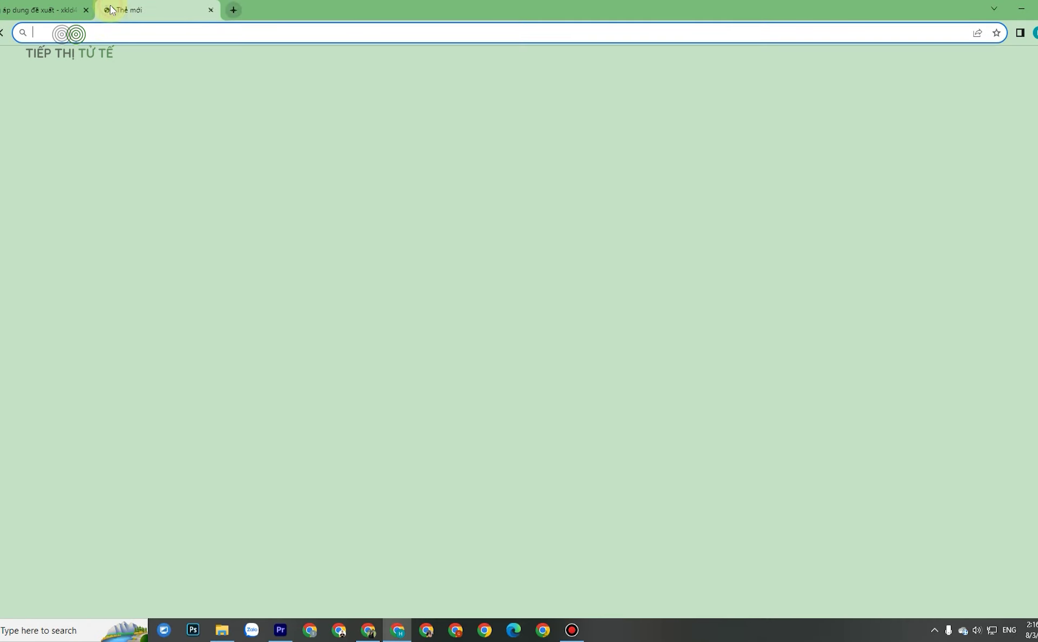
{"action": "left_click", "coordinate": [230, 9]}
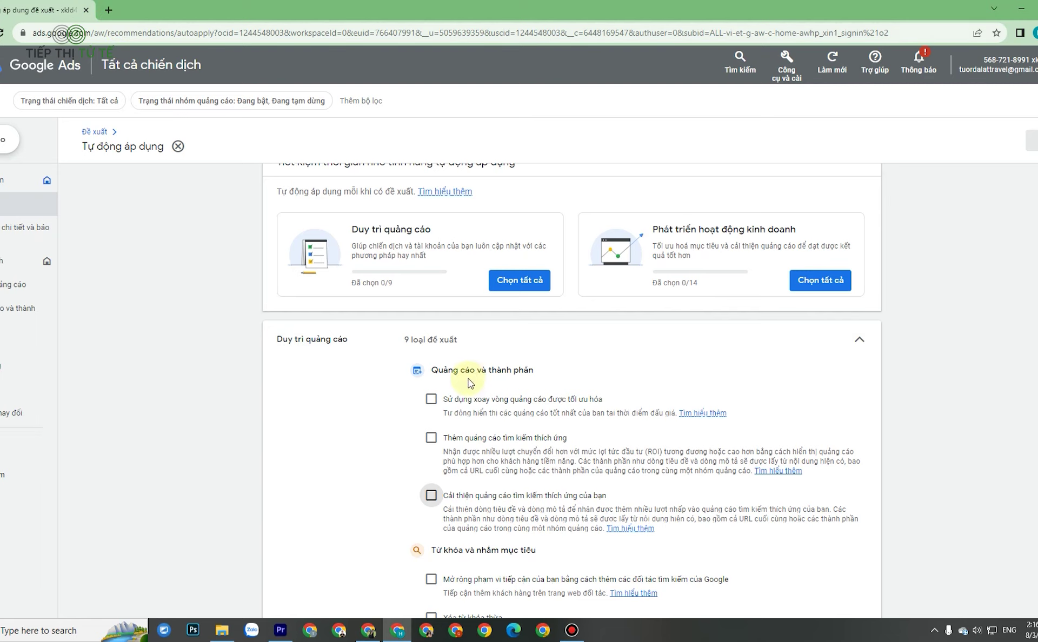
Step: Select auto-apply for removing redundant keywords, keywords that do not trigger ads, and conflicting negative keywords under Từ khóa và nhắm mục tiêu
{"action": "scroll", "coordinate": [432, 427], "scroll_direction": "down", "scroll_amount": 2}
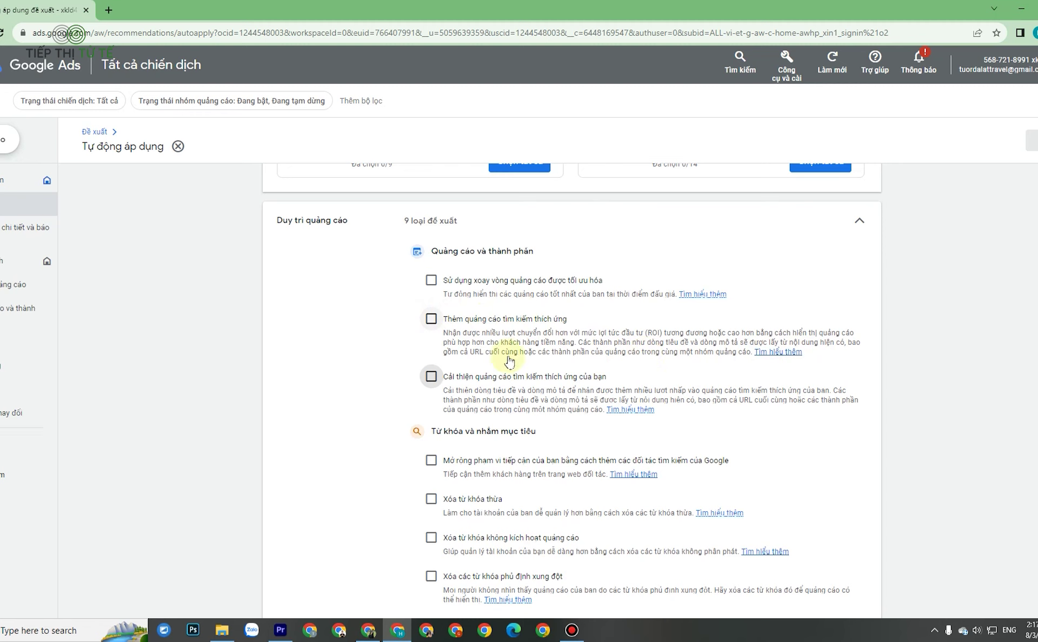
{"action": "scroll", "coordinate": [449, 340], "scroll_direction": "down", "scroll_amount": 1}
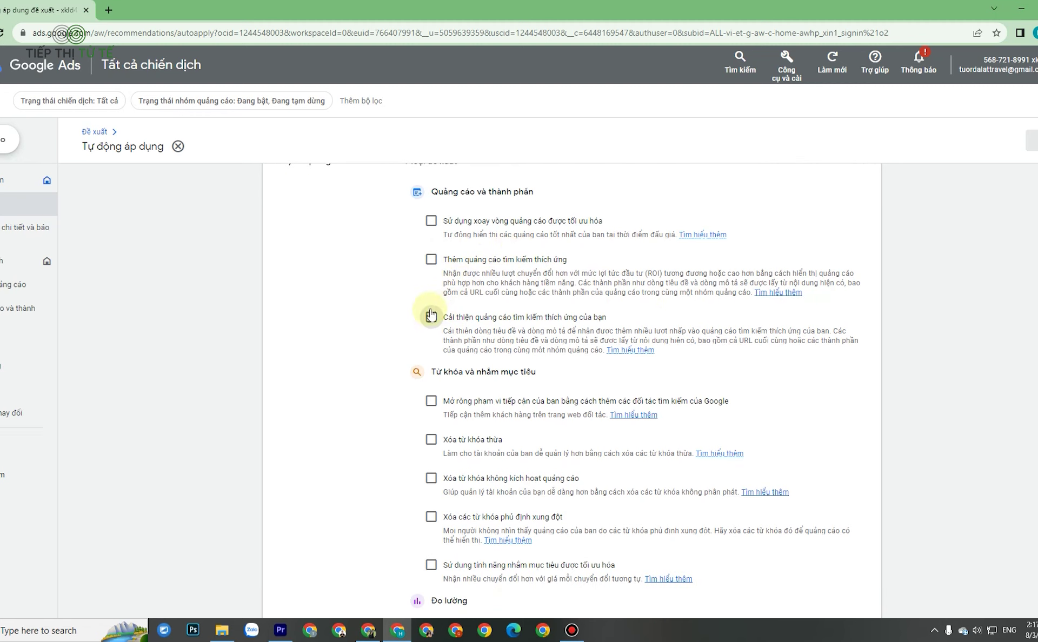
{"action": "scroll", "coordinate": [472, 309], "scroll_direction": "down", "scroll_amount": 2}
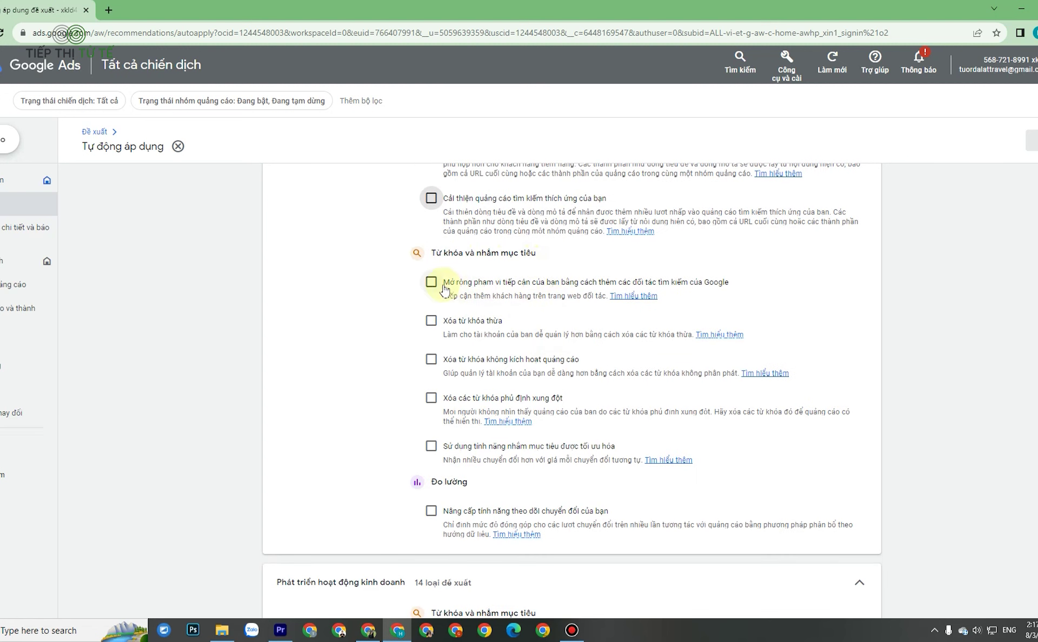
{"action": "left_click", "coordinate": [432, 321]}
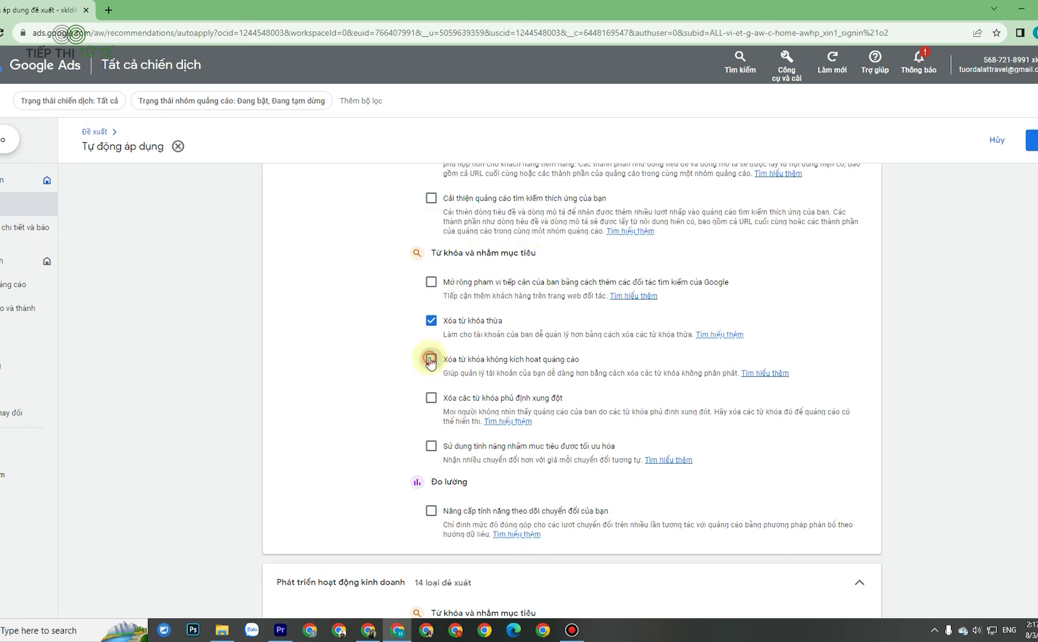
{"action": "left_click", "coordinate": [431, 360]}
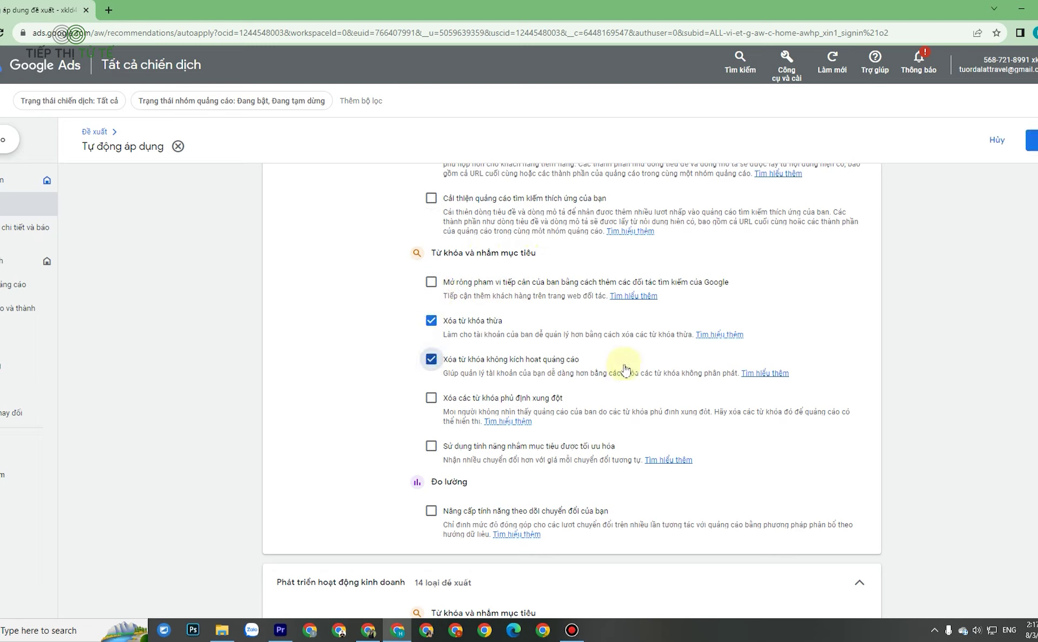
{"action": "left_click", "coordinate": [431, 399]}
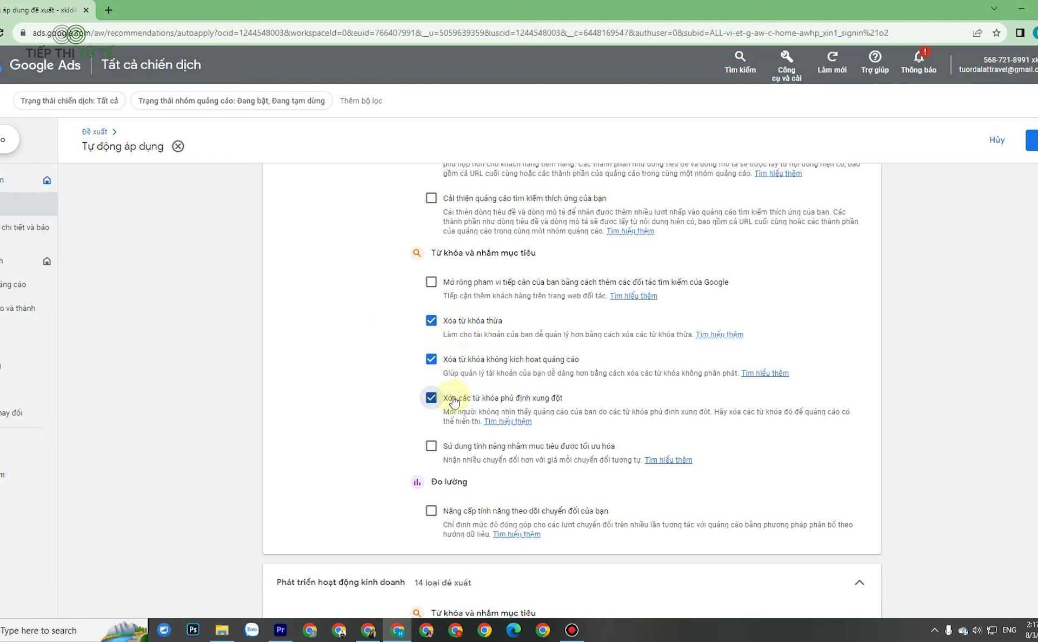
Step: Clear the three selected keyword removal options under Từ khóa và nhắm mục tiêu
{"action": "scroll", "coordinate": [561, 400], "scroll_direction": "down", "scroll_amount": 1}
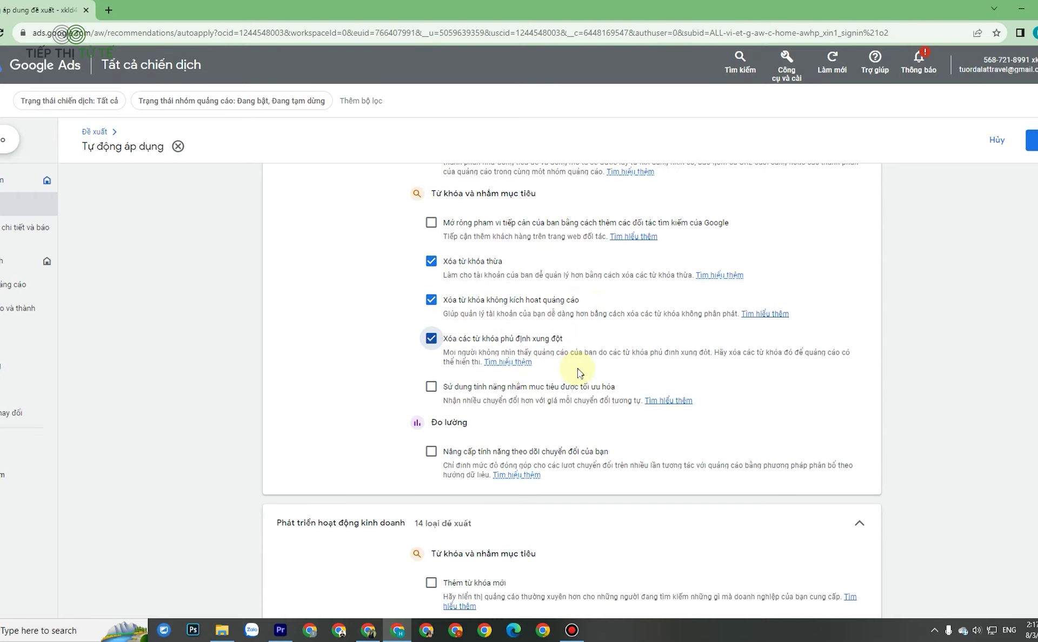
{"action": "scroll", "coordinate": [565, 368], "scroll_direction": "up", "scroll_amount": 2}
{"action": "scroll", "coordinate": [580, 372], "scroll_direction": "up", "scroll_amount": 4}
{"action": "scroll", "coordinate": [581, 373], "scroll_direction": "down", "scroll_amount": 4}
{"action": "scroll", "coordinate": [581, 374], "scroll_direction": "down", "scroll_amount": 2}
{"action": "scroll", "coordinate": [581, 373], "scroll_direction": "up", "scroll_amount": 2}
{"action": "scroll", "coordinate": [581, 373], "scroll_direction": "down", "scroll_amount": 1}
{"action": "scroll", "coordinate": [581, 373], "scroll_direction": "up", "scroll_amount": 1}
{"action": "scroll", "coordinate": [581, 374], "scroll_direction": "up", "scroll_amount": 1}
{"action": "scroll", "coordinate": [580, 372], "scroll_direction": "down", "scroll_amount": 1}
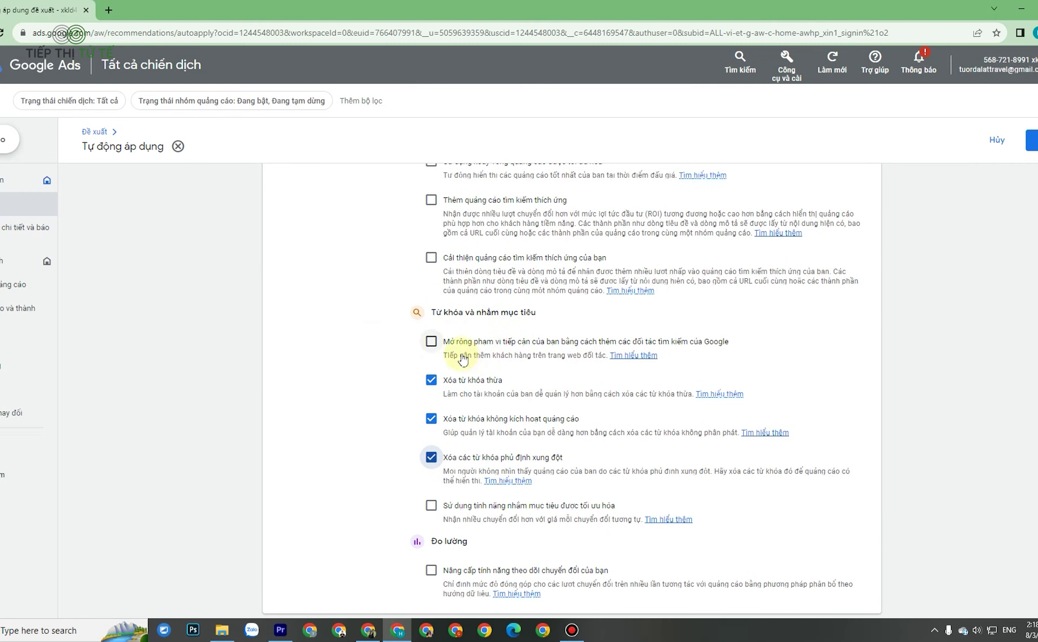
{"action": "left_click", "coordinate": [440, 380]}
{"action": "left_click", "coordinate": [431, 419]}
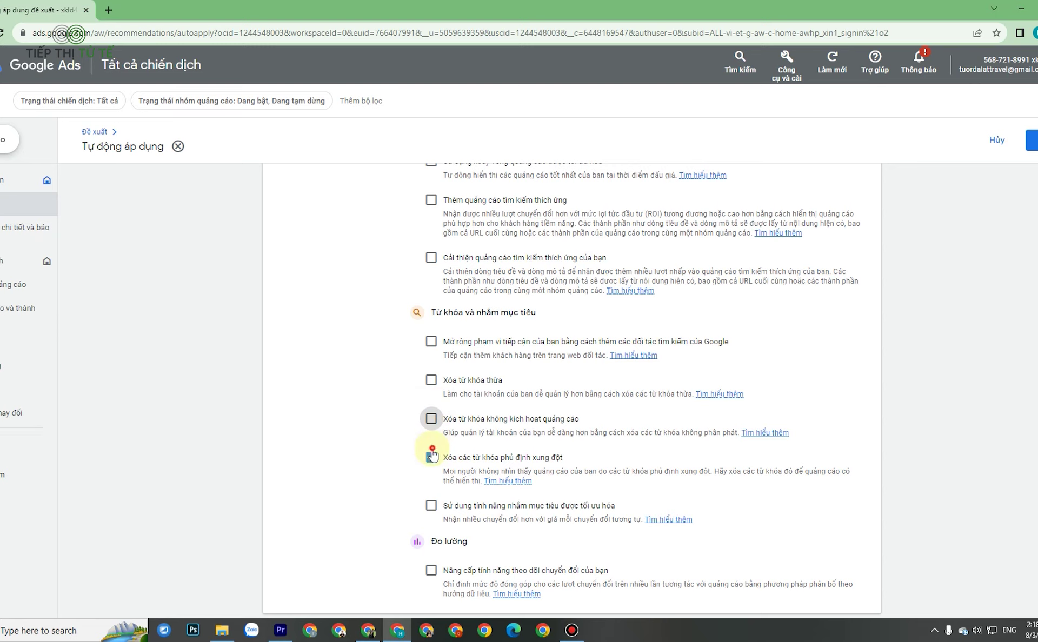
{"action": "left_click", "coordinate": [431, 457]}
Step: Toggle the option for expanding reach with Google search partners (đối tác tìm kiếm của Google) on and off again
{"action": "left_click_drag", "start_coordinate": [441, 342], "coordinate": [746, 348]}
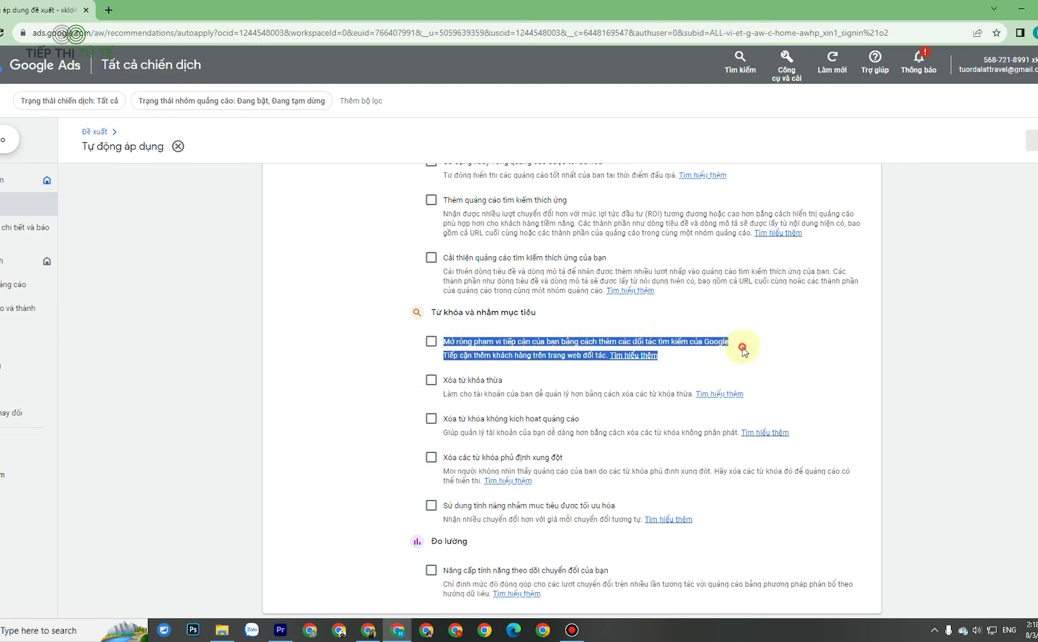
{"action": "left_click", "coordinate": [738, 341]}
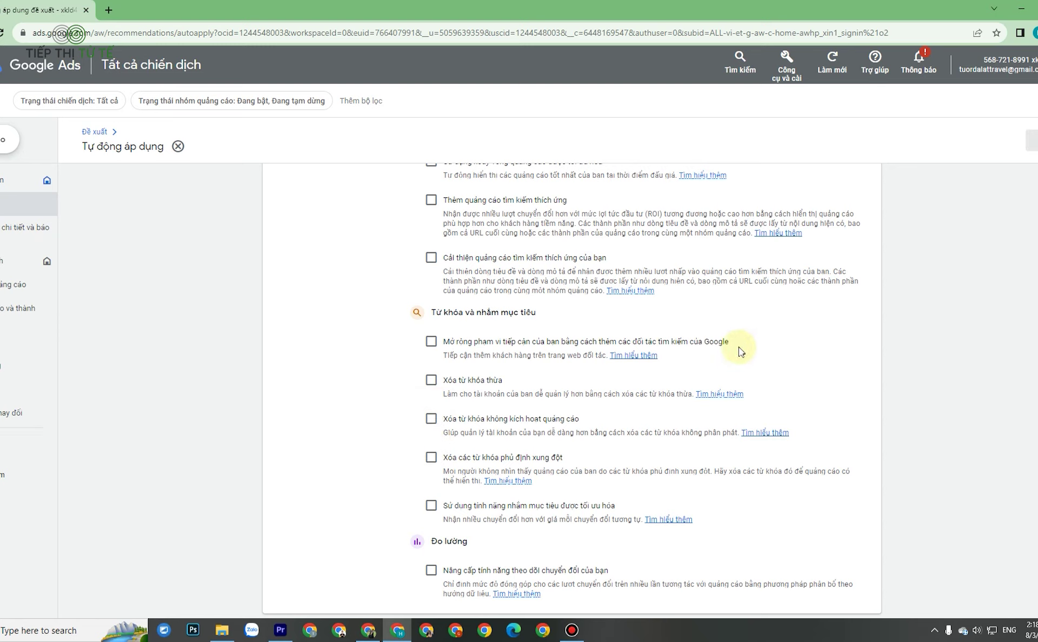
{"action": "left_click", "coordinate": [431, 343]}
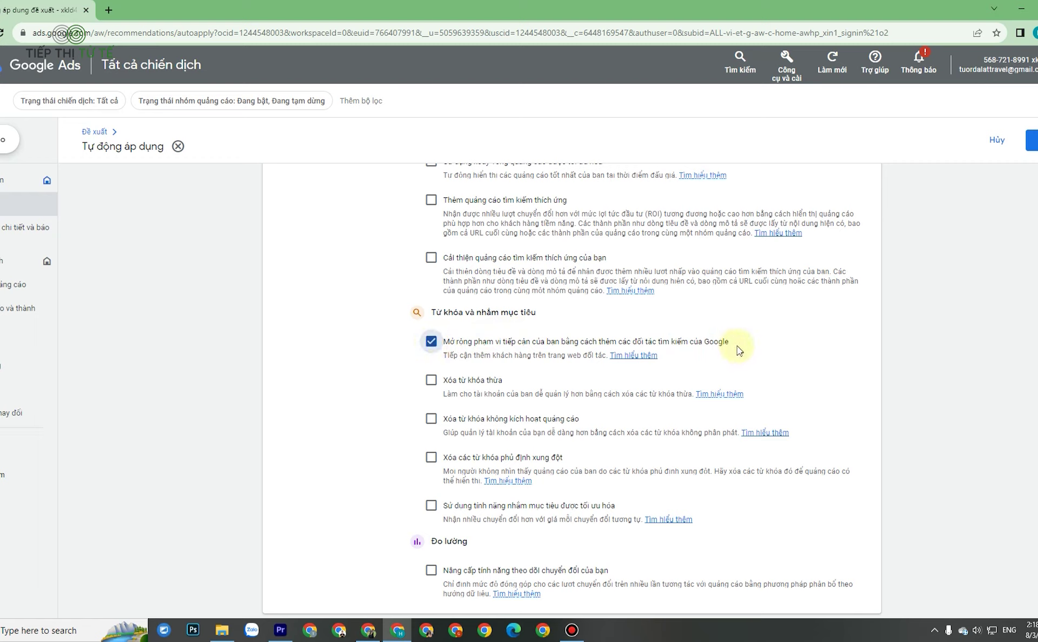
{"action": "left_click_drag", "start_coordinate": [738, 342], "coordinate": [448, 342]}
{"action": "left_click", "coordinate": [448, 342]}
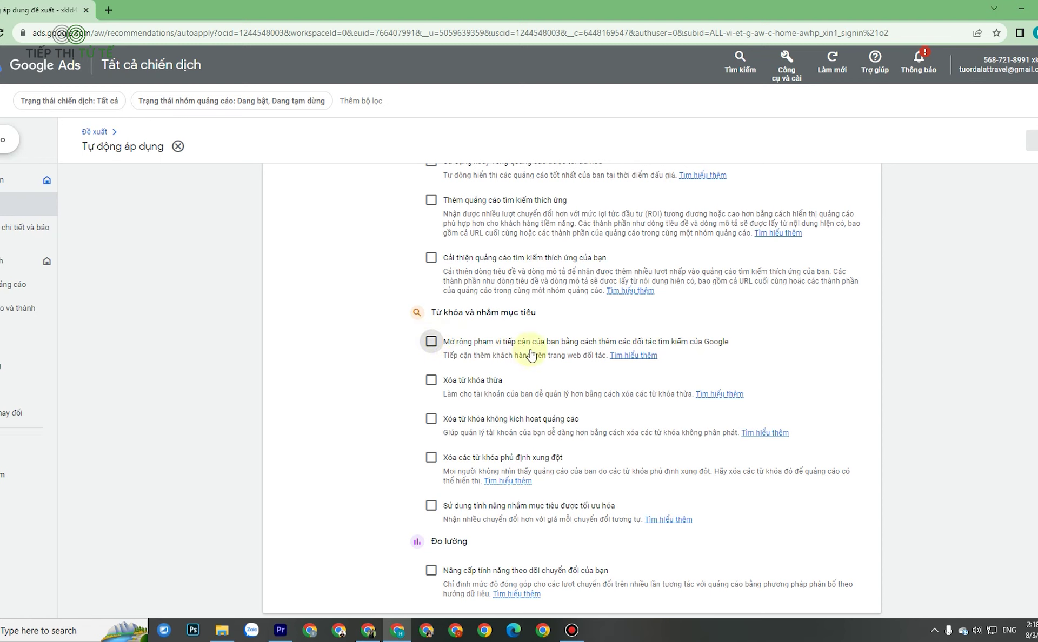
Step: Examine the optimized targeting option and the conversion tracking upgrade under Đo lường, and the start of Phát triển hoạt động kinh doanh
{"action": "scroll", "coordinate": [424, 338], "scroll_direction": "down", "scroll_amount": 2}
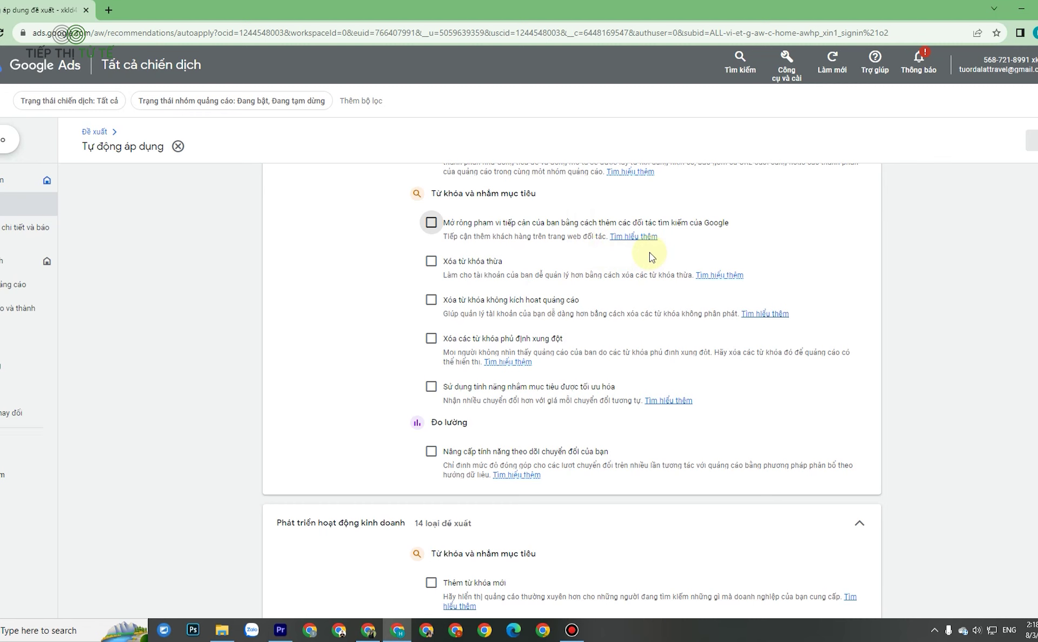
{"action": "scroll", "coordinate": [652, 257], "scroll_direction": "down", "scroll_amount": 1}
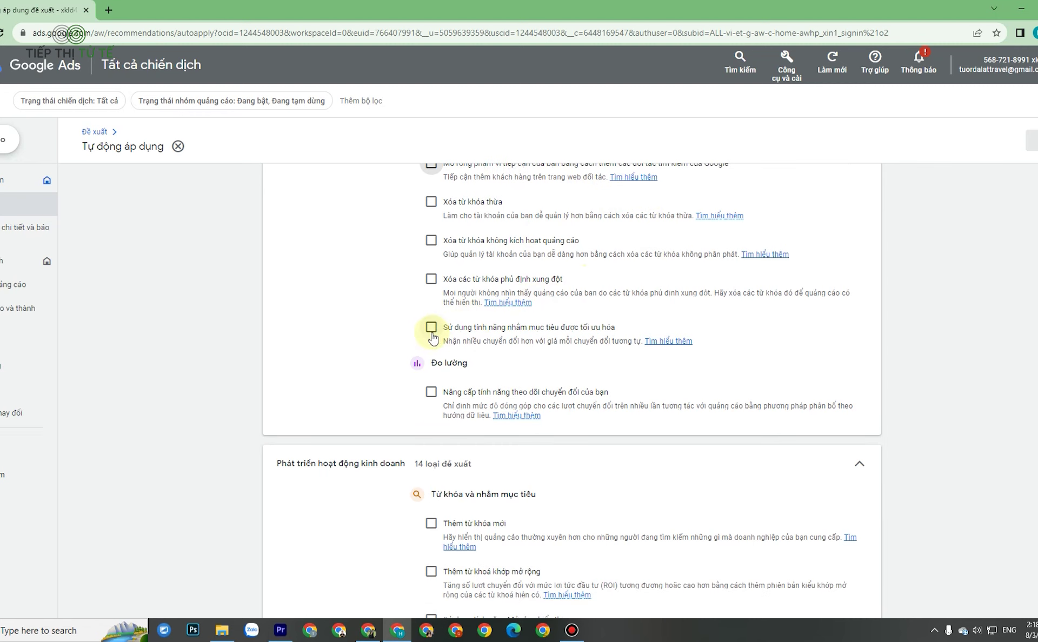
{"action": "scroll", "coordinate": [433, 338], "scroll_direction": "up", "scroll_amount": 1}
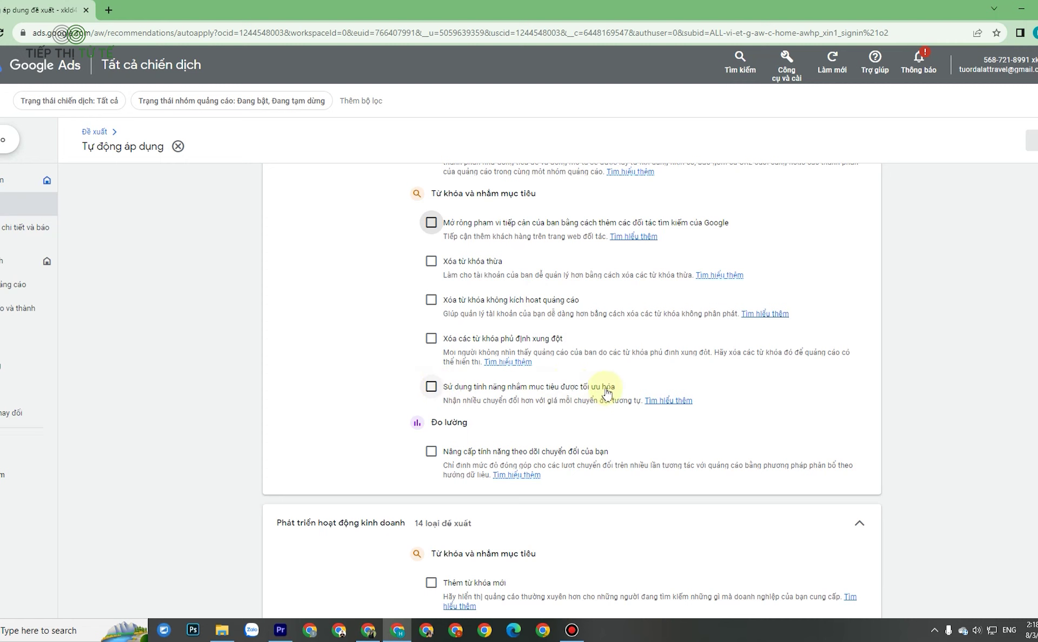
{"action": "scroll", "coordinate": [585, 399], "scroll_direction": "up", "scroll_amount": 1}
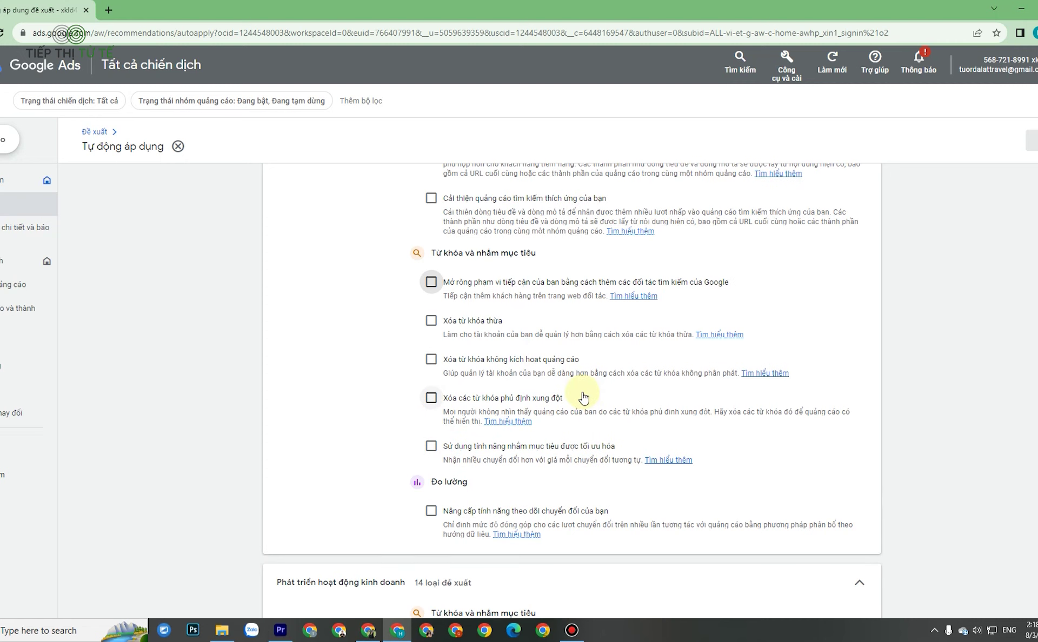
{"action": "scroll", "coordinate": [584, 398], "scroll_direction": "up", "scroll_amount": 1}
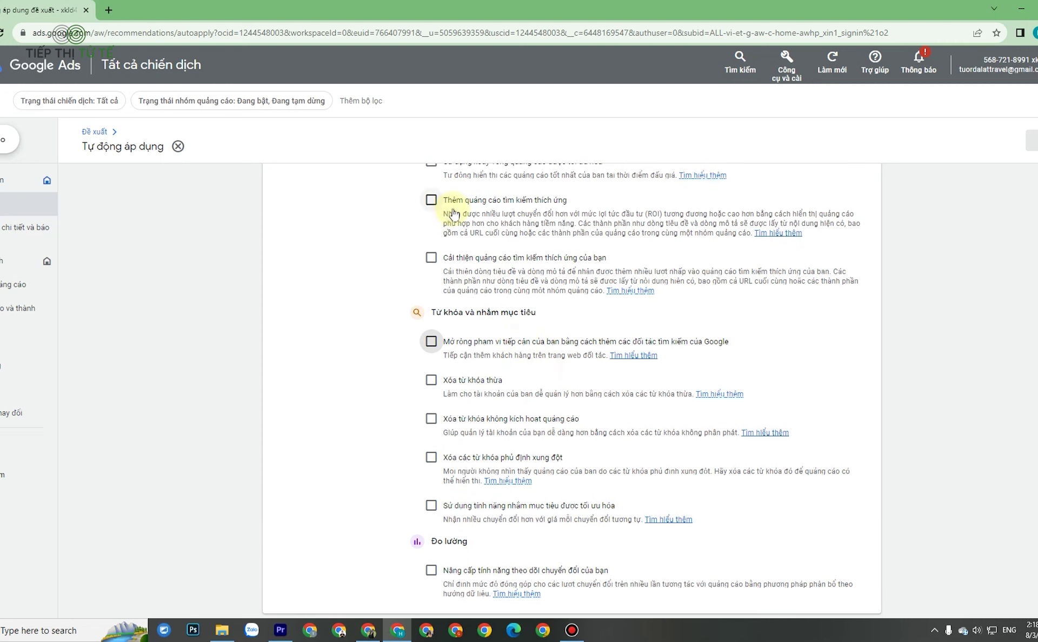
{"action": "scroll", "coordinate": [538, 232], "scroll_direction": "down", "scroll_amount": 3}
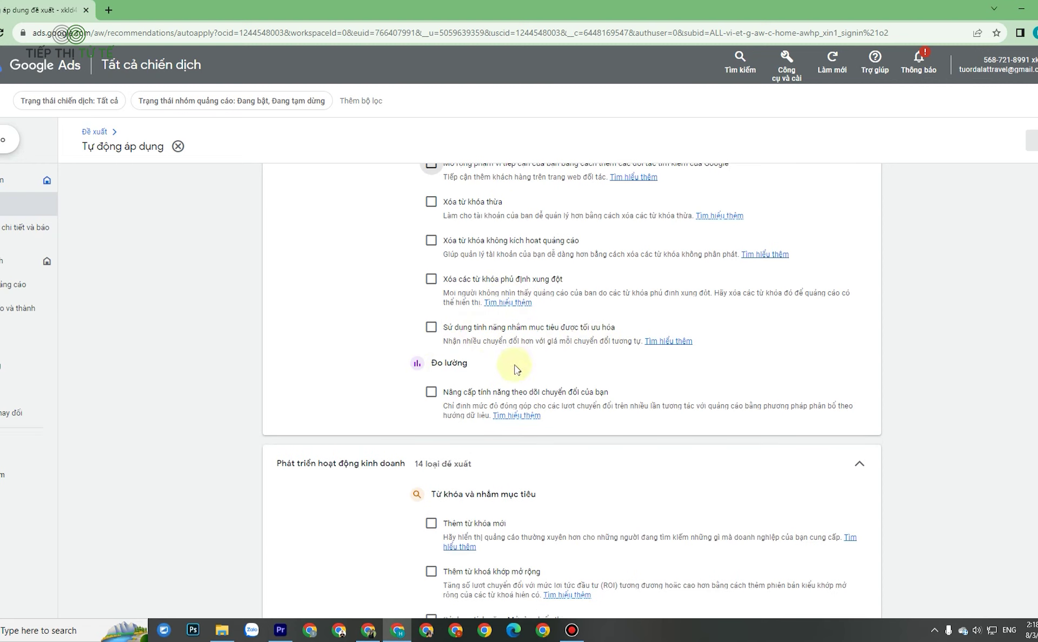
{"action": "scroll", "coordinate": [465, 373], "scroll_direction": "up", "scroll_amount": 1}
{"action": "scroll", "coordinate": [465, 373], "scroll_direction": "down", "scroll_amount": 3}
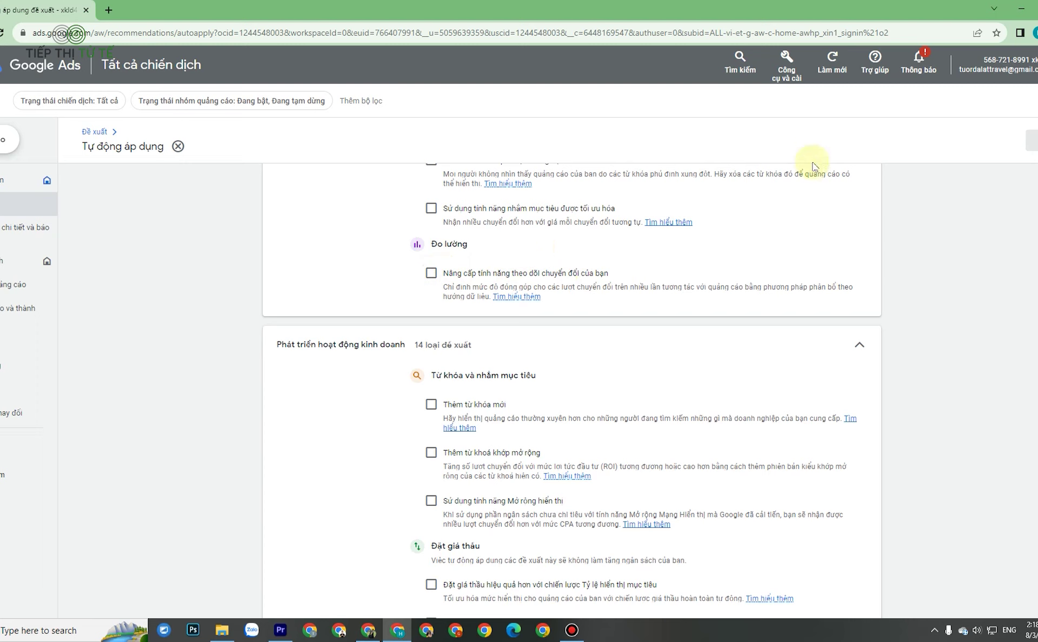
Step: Open the account's conversions page (Lượt chuyển đổi) in a new browser tab while staying on the auto-apply settings
{"action": "left_click", "coordinate": [791, 86]}
{"action": "right_click", "coordinate": [668, 133]}
{"action": "left_click", "coordinate": [684, 143]}
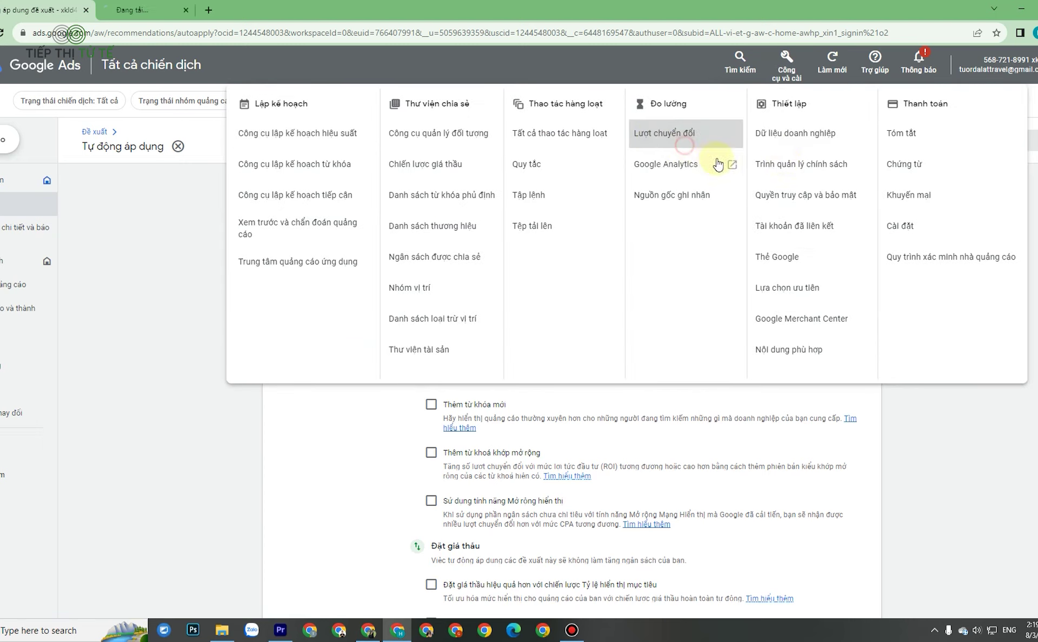
{"action": "left_click", "coordinate": [158, 254]}
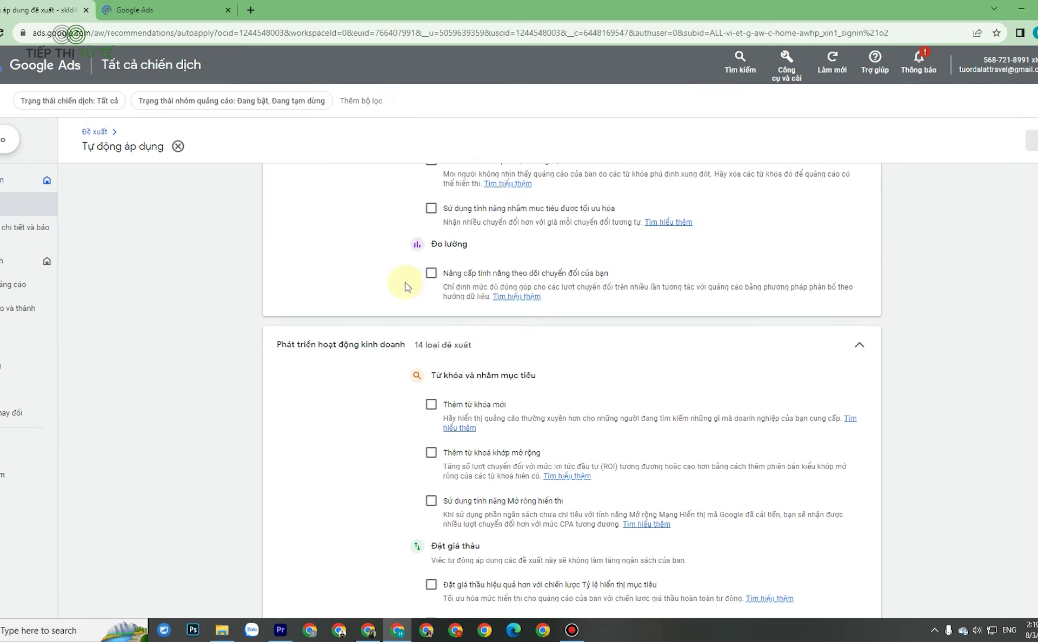
Step: Check the account's conversions page in the second browser tab and return to the auto-apply settings
{"action": "left_click", "coordinate": [169, 10]}
{"action": "left_click", "coordinate": [36, 5]}
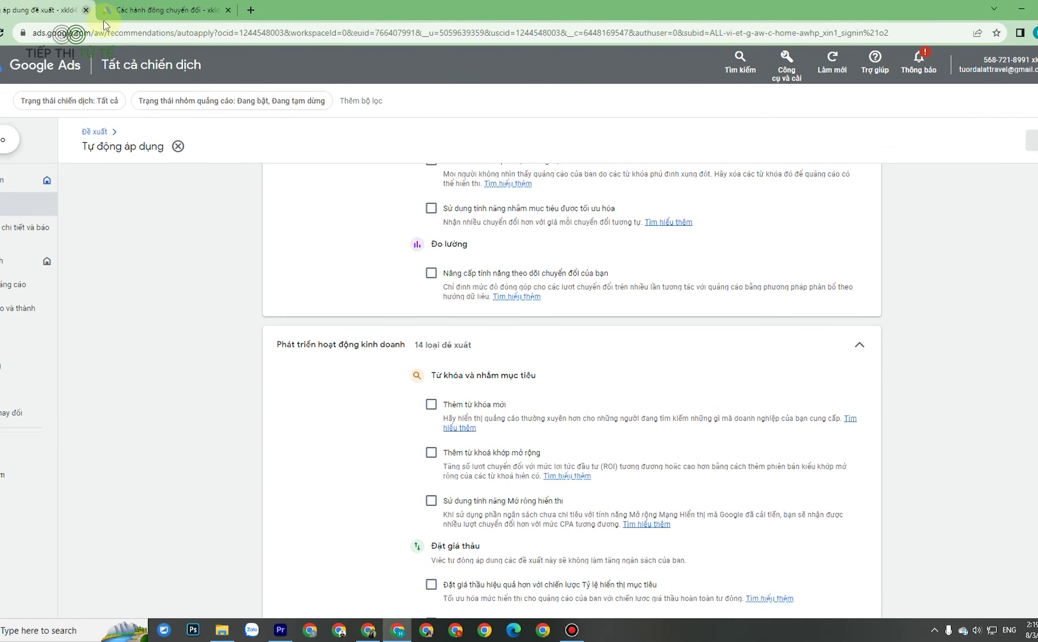
{"action": "left_click", "coordinate": [167, 9]}
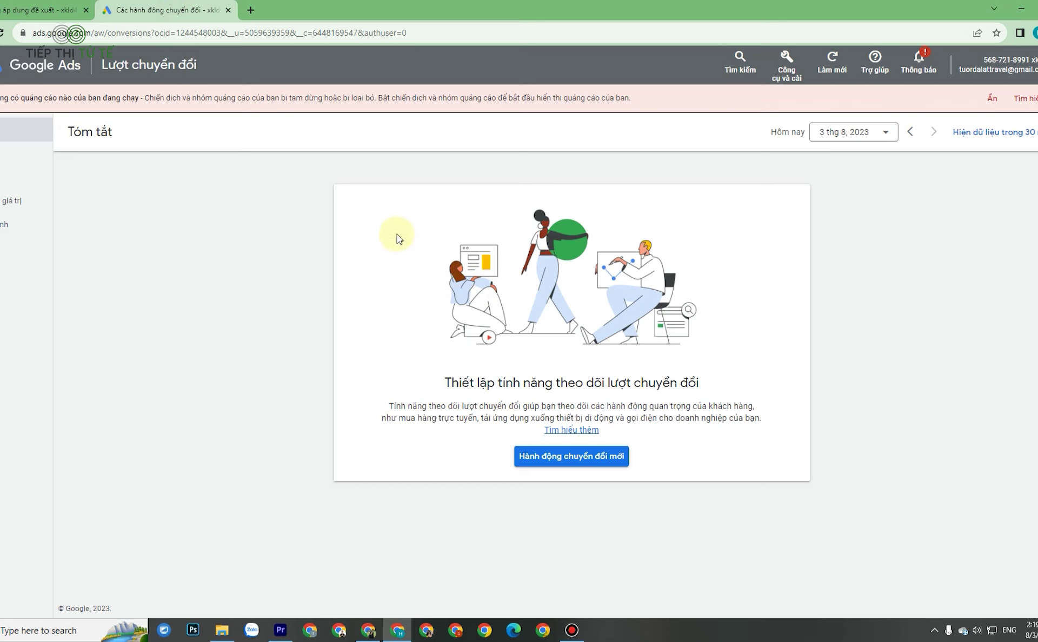
{"action": "left_click", "coordinate": [62, 6]}
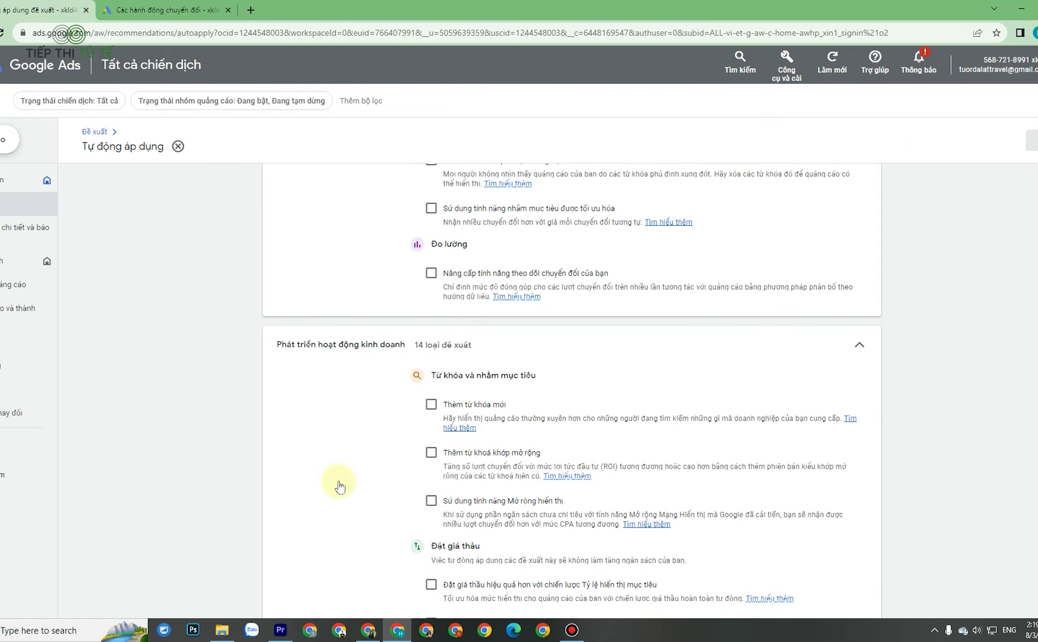
Step: Switch to the taxi service account's Google Ads window and open the Lượt mua hàng conversion action from its conversions page
{"action": "left_click", "coordinate": [376, 633]}
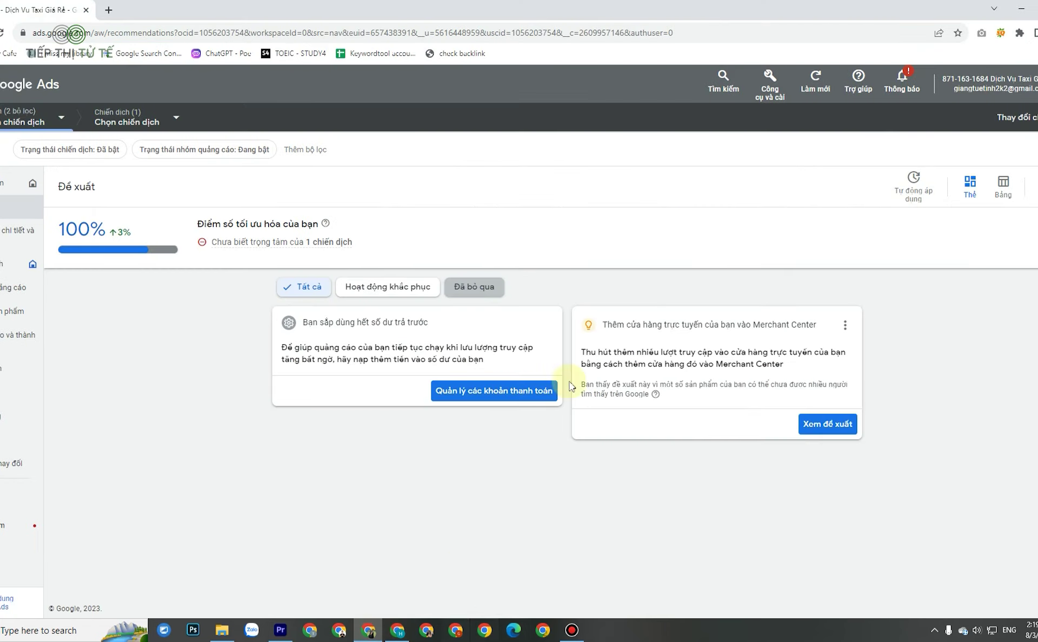
{"action": "left_click", "coordinate": [770, 86]}
{"action": "left_click", "coordinate": [592, 162]}
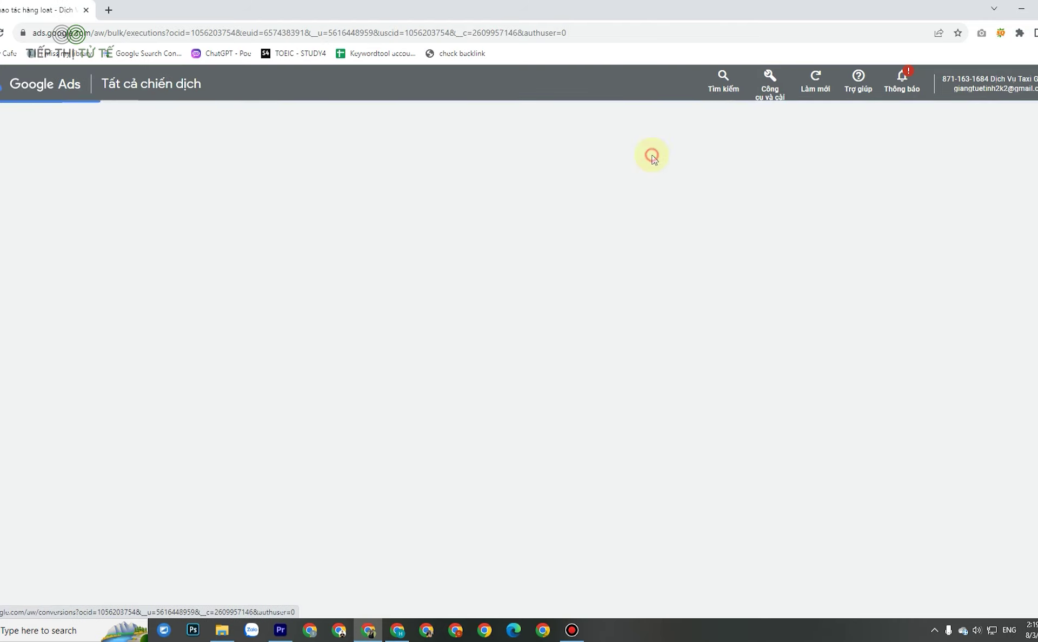
{"action": "left_click", "coordinate": [768, 82]}
{"action": "left_click", "coordinate": [676, 162]}
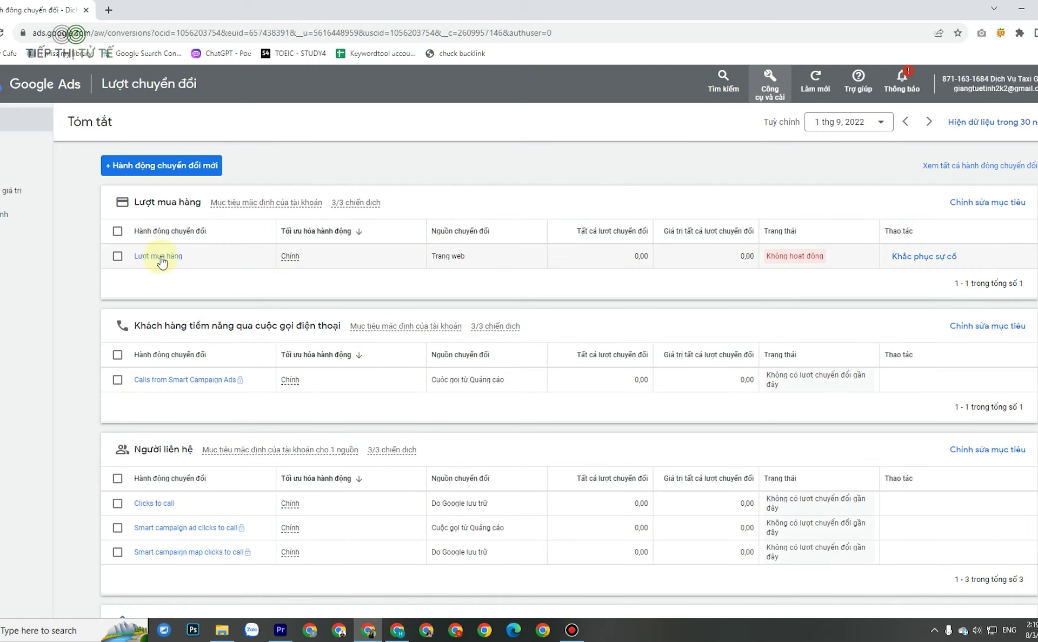
{"action": "left_click", "coordinate": [160, 258]}
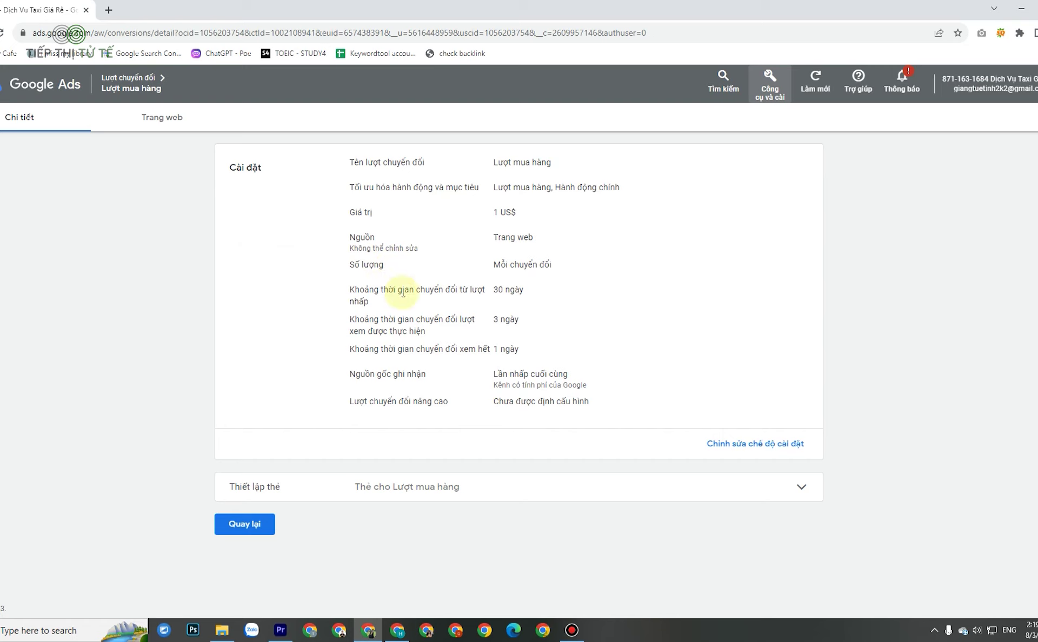
Step: Set the attribution model (Nguồn gốc ghi nhận) of the Lượt mua hàng conversion action to data-driven (dựa trên dữ liệu), save it and finish editing
{"action": "left_click", "coordinate": [754, 442]}
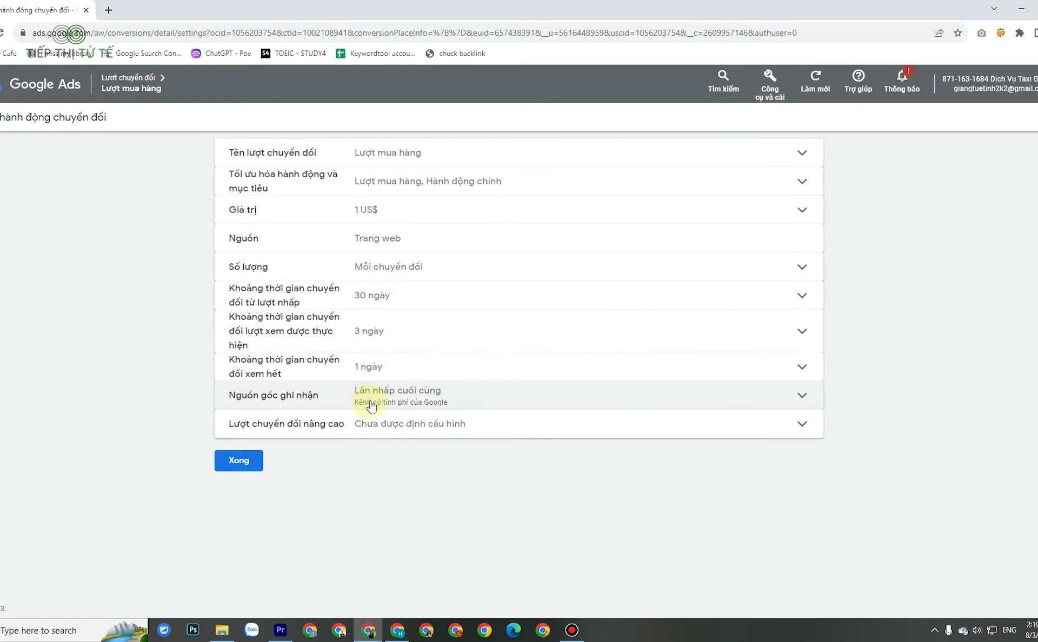
{"action": "left_click", "coordinate": [425, 395]}
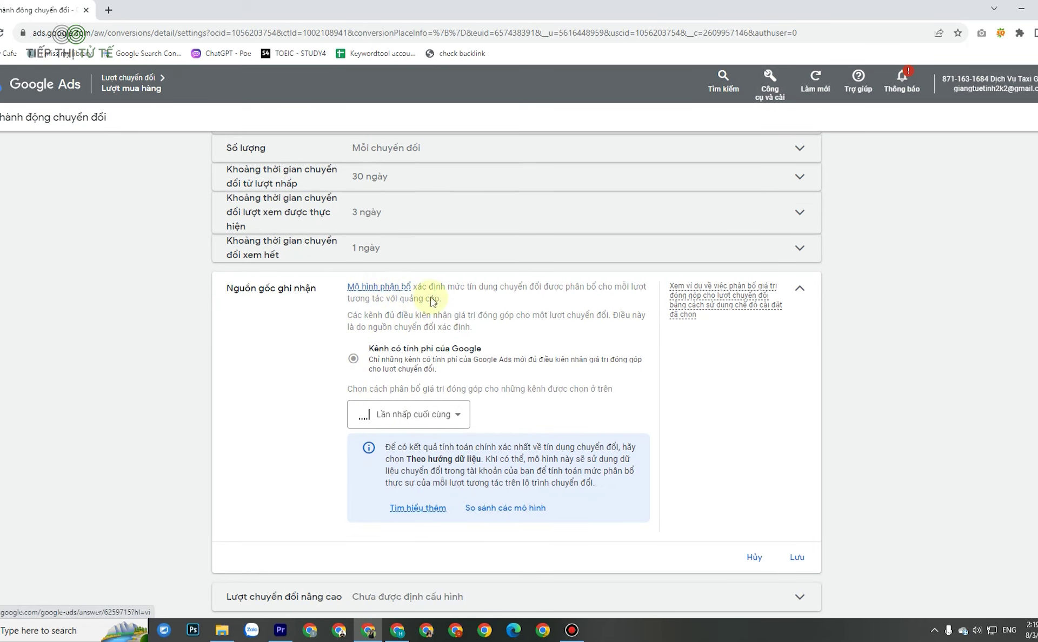
{"action": "left_click", "coordinate": [399, 632]}
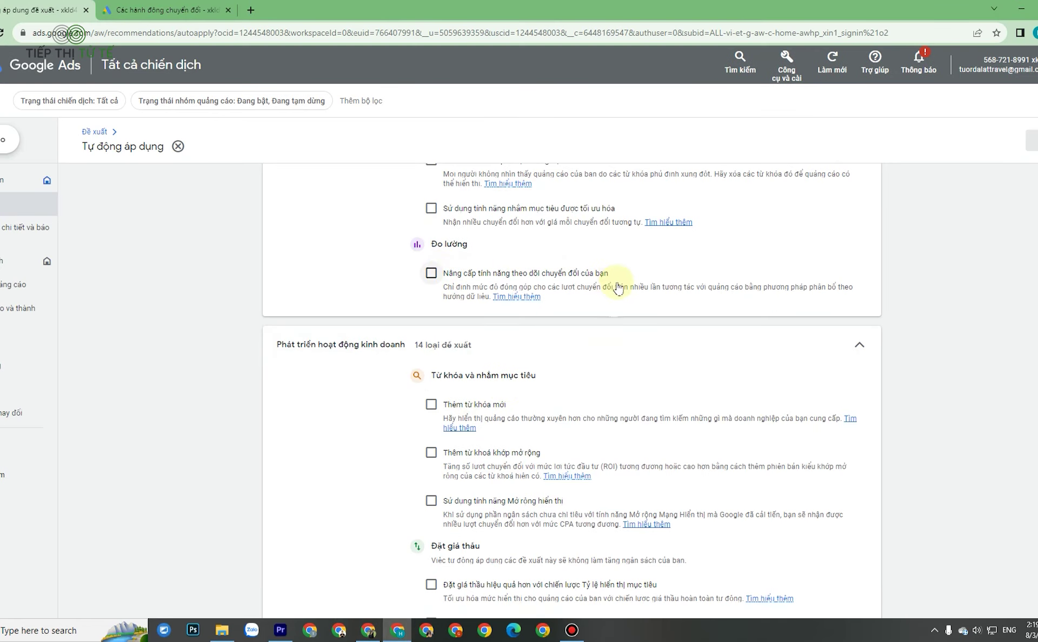
{"action": "left_click", "coordinate": [368, 630]}
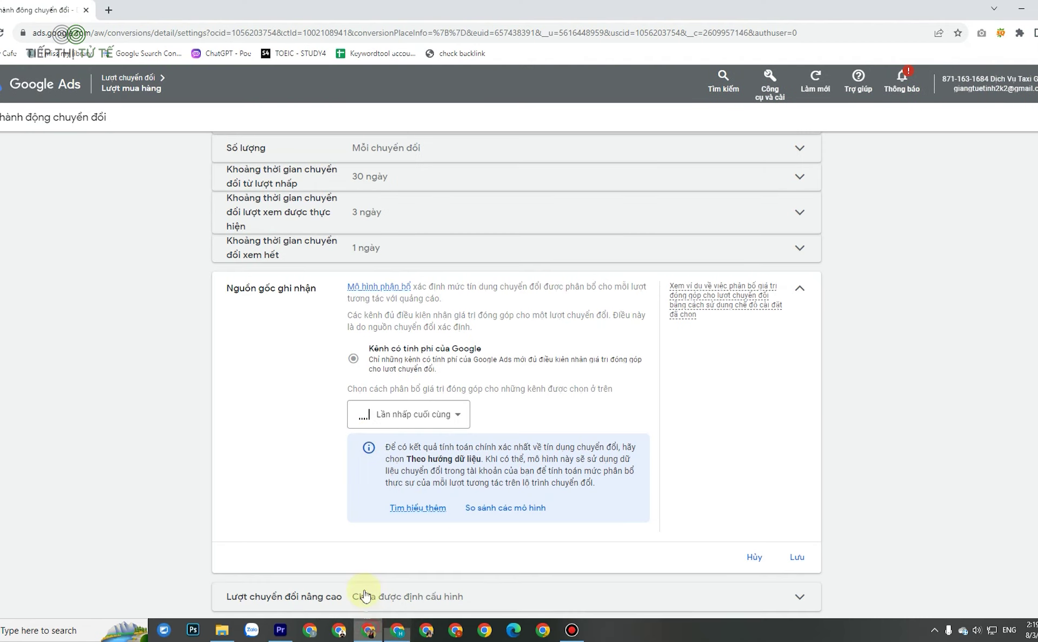
{"action": "left_click", "coordinate": [387, 416]}
{"action": "scroll", "coordinate": [403, 414], "scroll_direction": "down", "scroll_amount": 1}
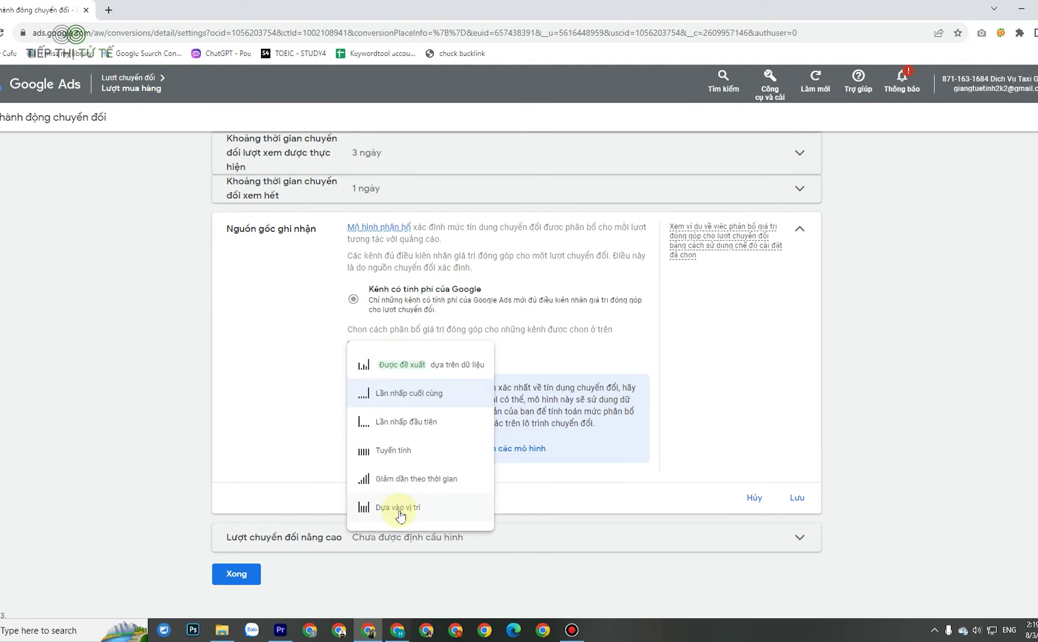
{"action": "left_click", "coordinate": [410, 368]}
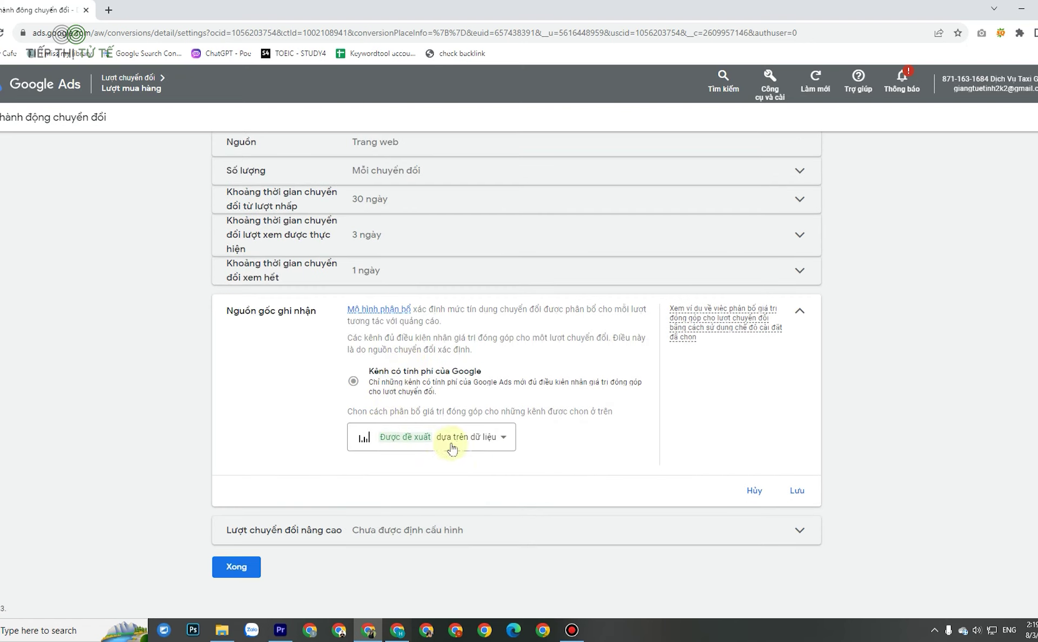
{"action": "mouse_move", "coordinate": [480, 449]}
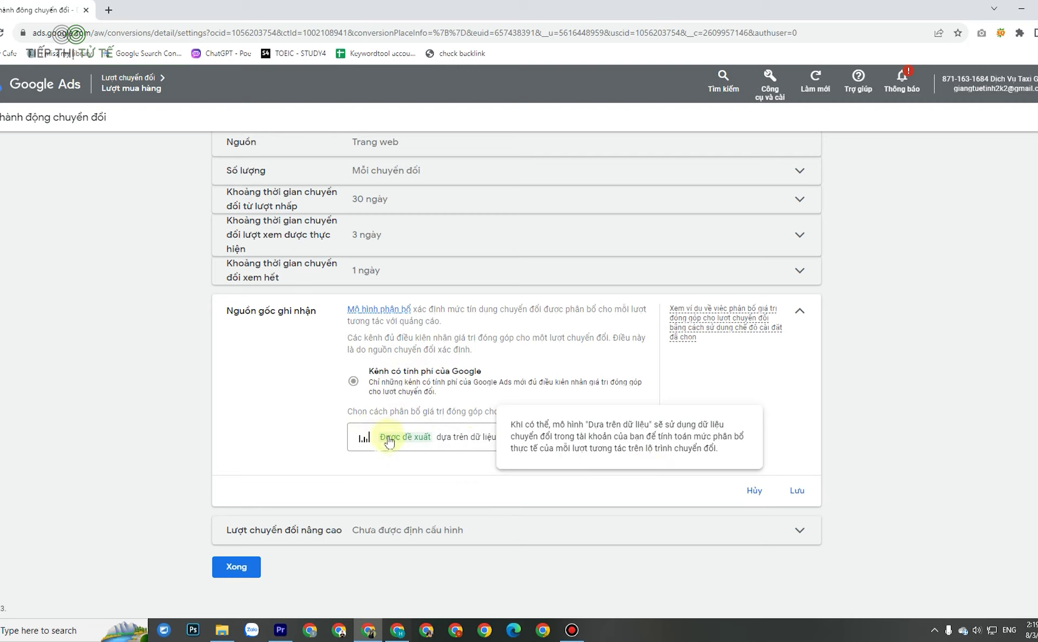
{"action": "left_click", "coordinate": [796, 490]}
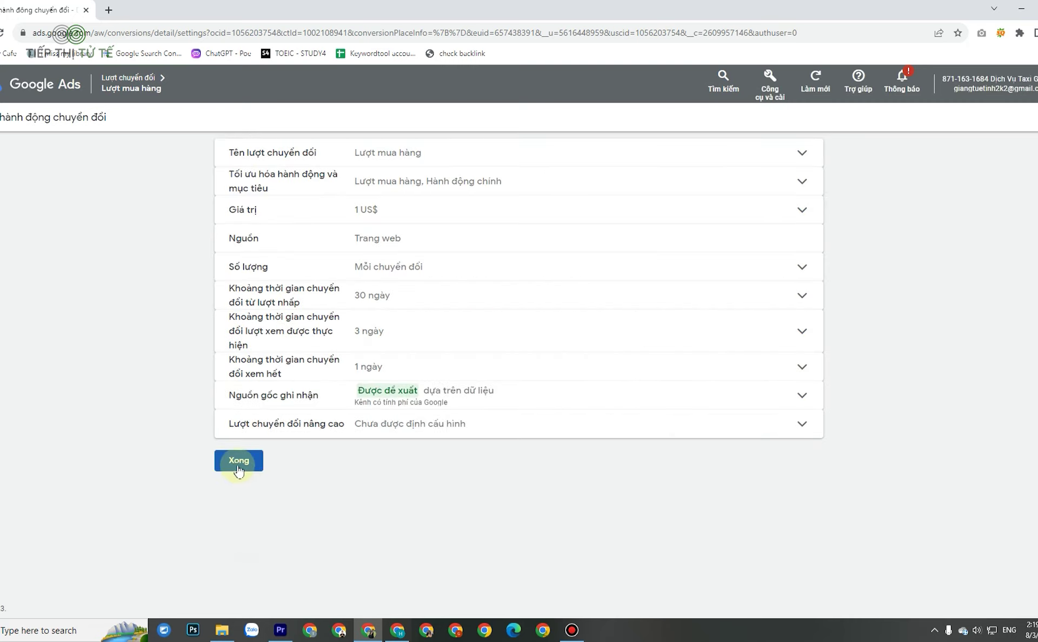
{"action": "left_click", "coordinate": [238, 461]}
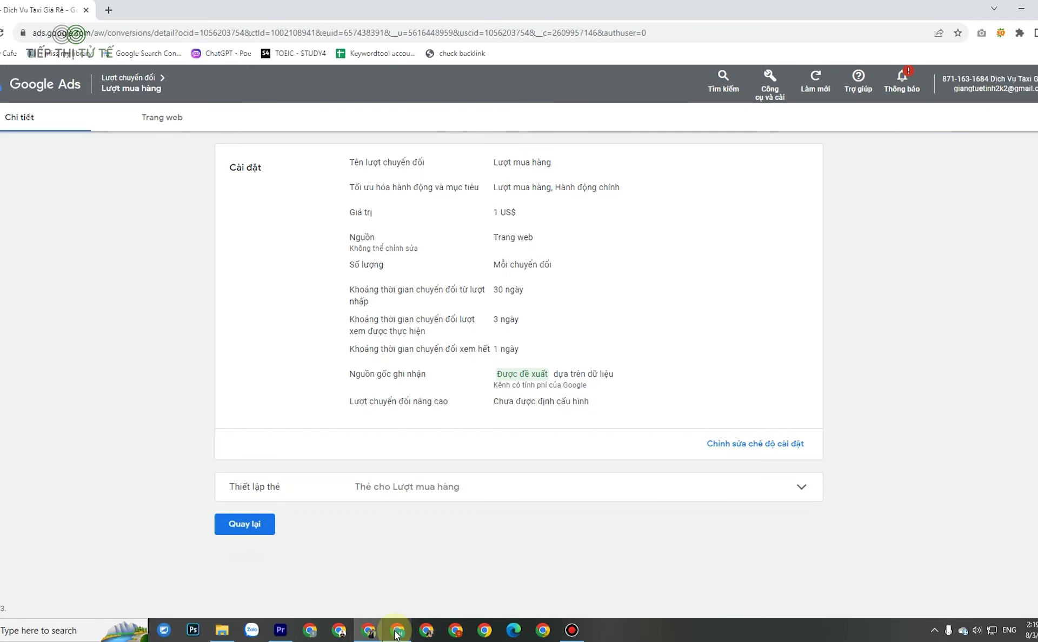
Step: Return to the auto-apply settings window and examine the recommendation types under Phát triển hoạt động kinh doanh
{"action": "mouse_move", "coordinate": [398, 634]}
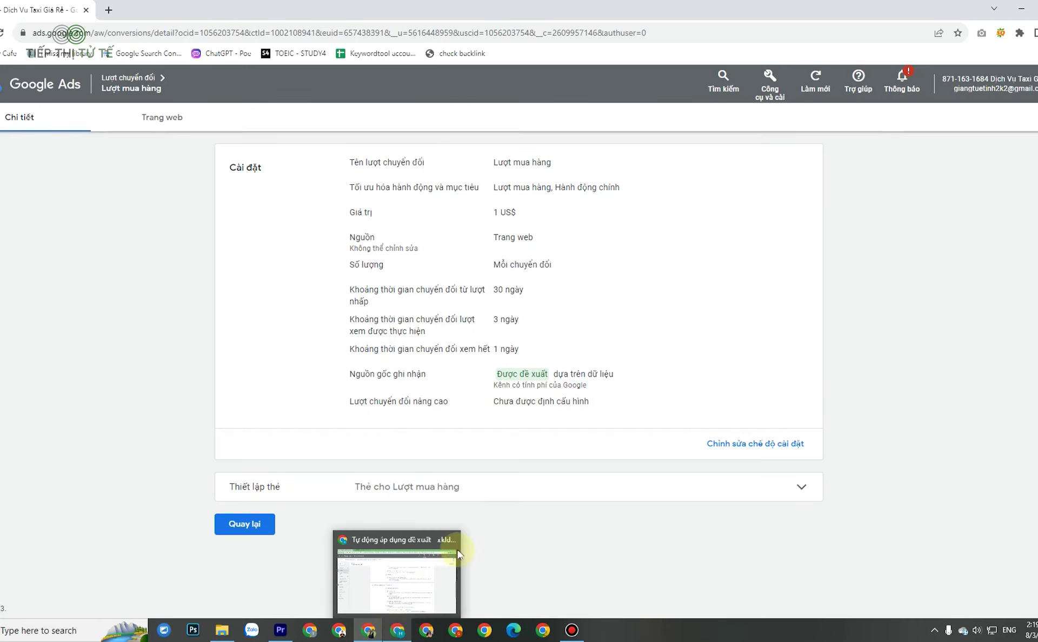
{"action": "left_click", "coordinate": [398, 629]}
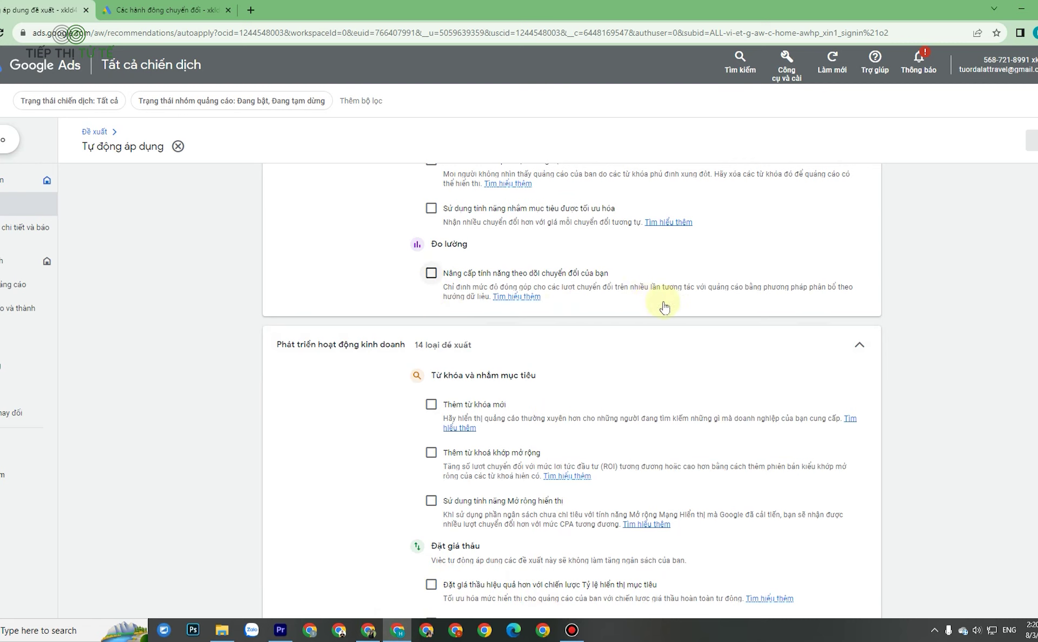
{"action": "scroll", "coordinate": [630, 306], "scroll_direction": "down", "scroll_amount": 1}
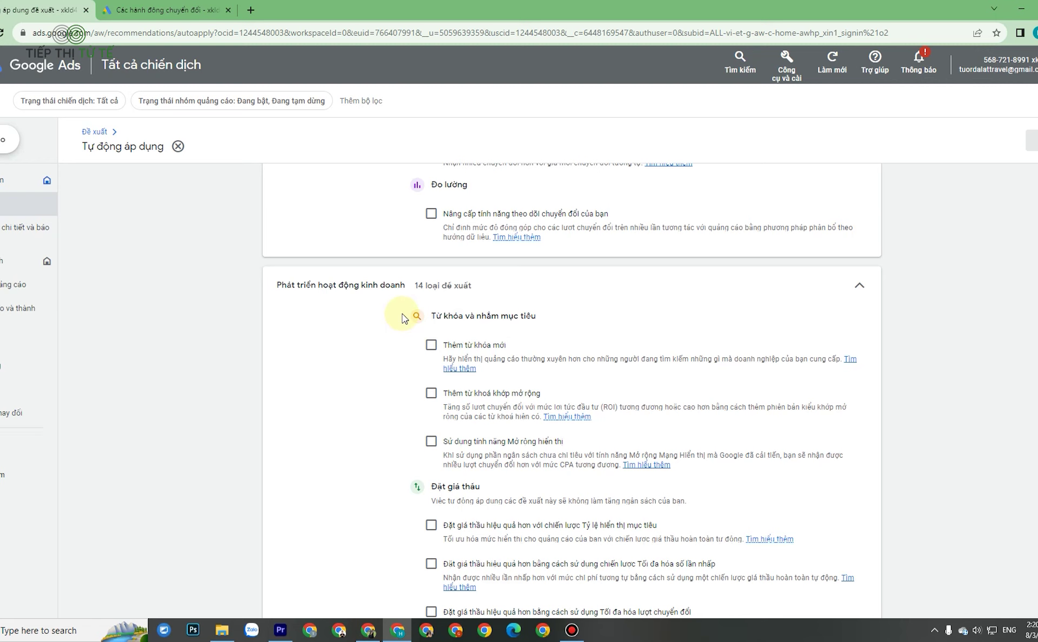
{"action": "scroll", "coordinate": [424, 346], "scroll_direction": "down", "scroll_amount": 3}
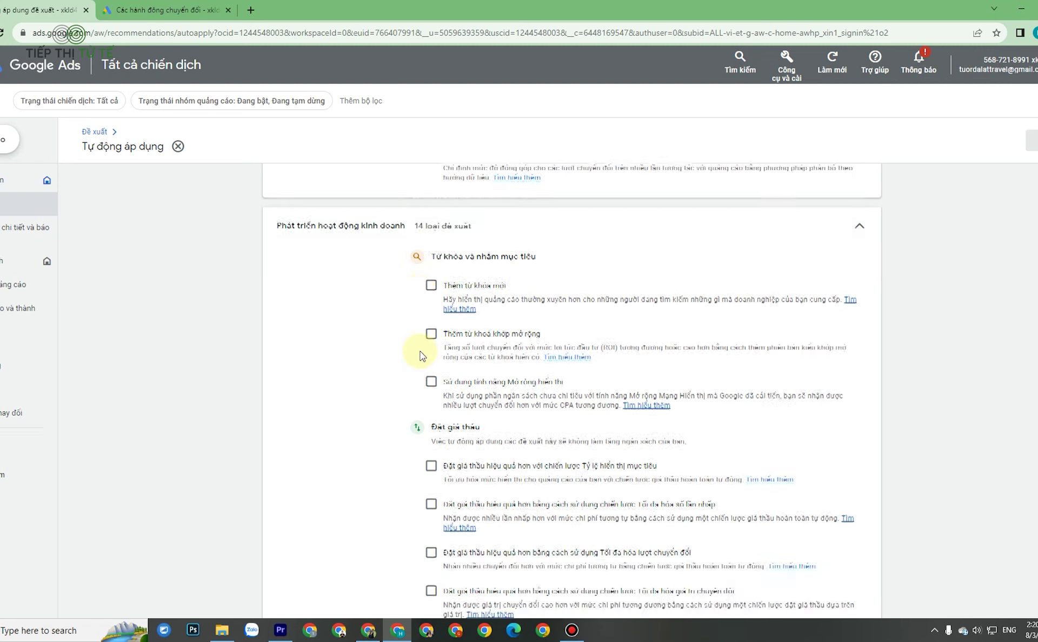
{"action": "scroll", "coordinate": [424, 346], "scroll_direction": "up", "scroll_amount": 3}
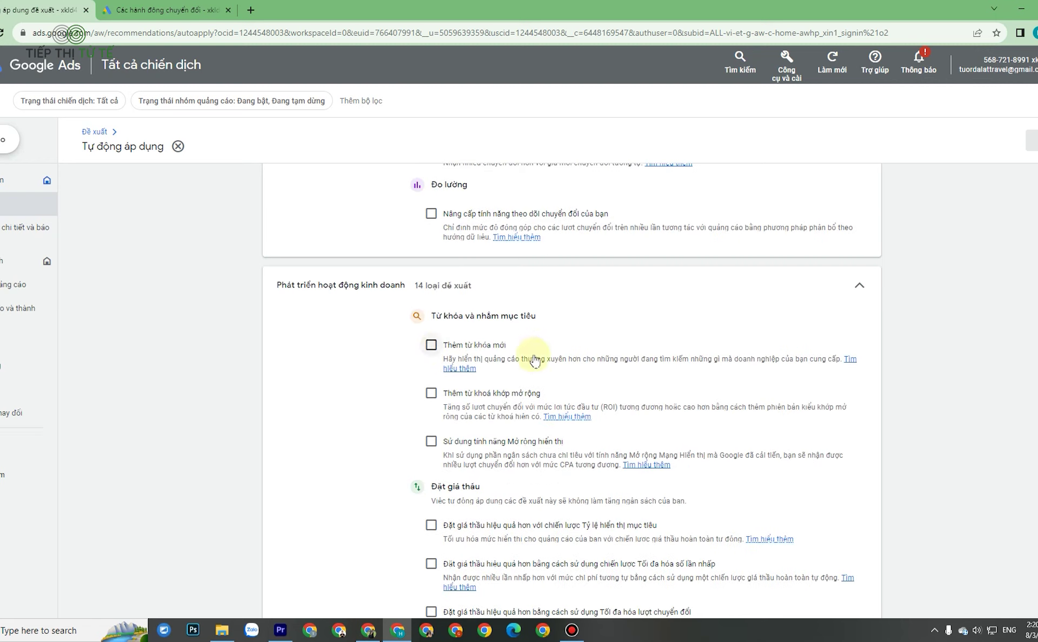
{"action": "scroll", "coordinate": [649, 395], "scroll_direction": "down", "scroll_amount": 8}
{"action": "scroll", "coordinate": [607, 368], "scroll_direction": "up", "scroll_amount": 7}
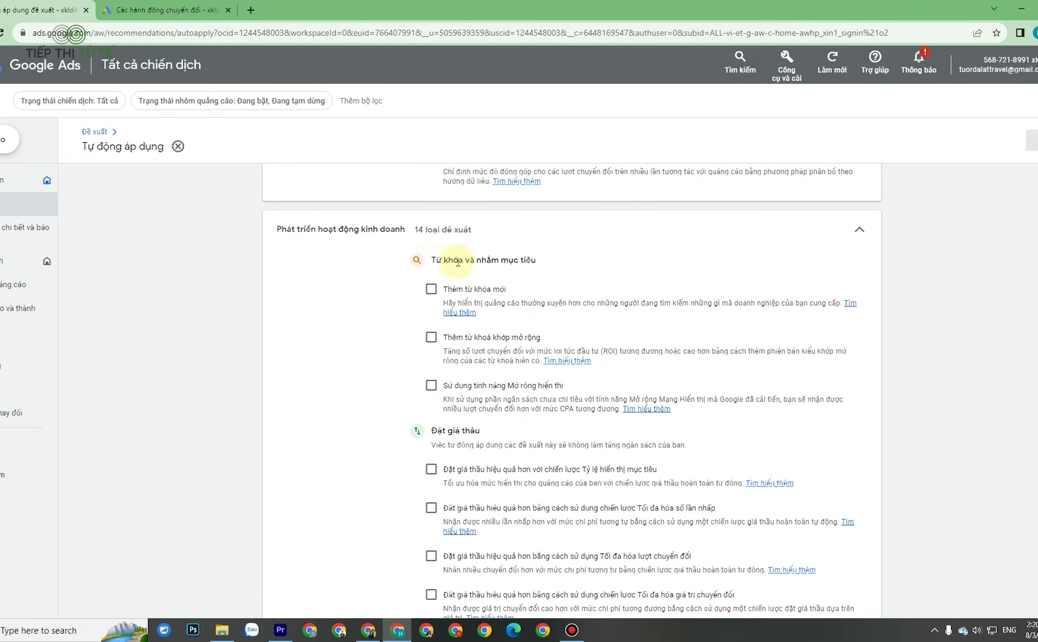
Step: Select Thêm từ khóa mới, Thêm từ khoá khớp mở rộng and Sử dụng tính năng Mở rộng hiển thị, toggling them off and on again
{"action": "left_click", "coordinate": [431, 289]}
{"action": "left_click", "coordinate": [431, 337]}
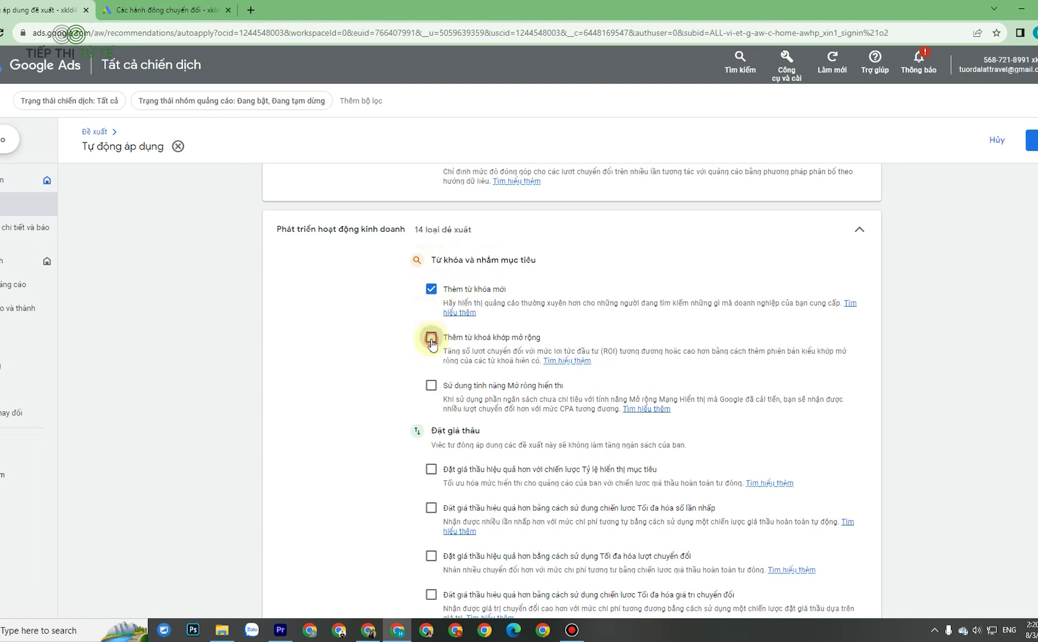
{"action": "left_click", "coordinate": [431, 387]}
{"action": "left_click", "coordinate": [432, 292]}
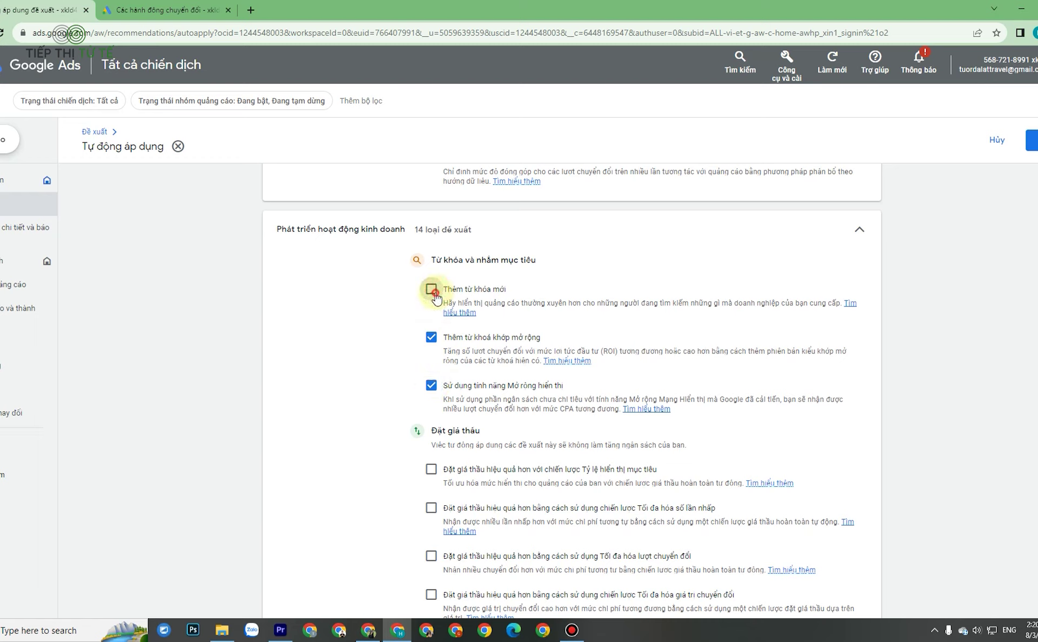
{"action": "left_click", "coordinate": [431, 337]}
{"action": "left_click", "coordinate": [431, 386]}
{"action": "left_click", "coordinate": [431, 338]}
{"action": "left_click", "coordinate": [432, 387]}
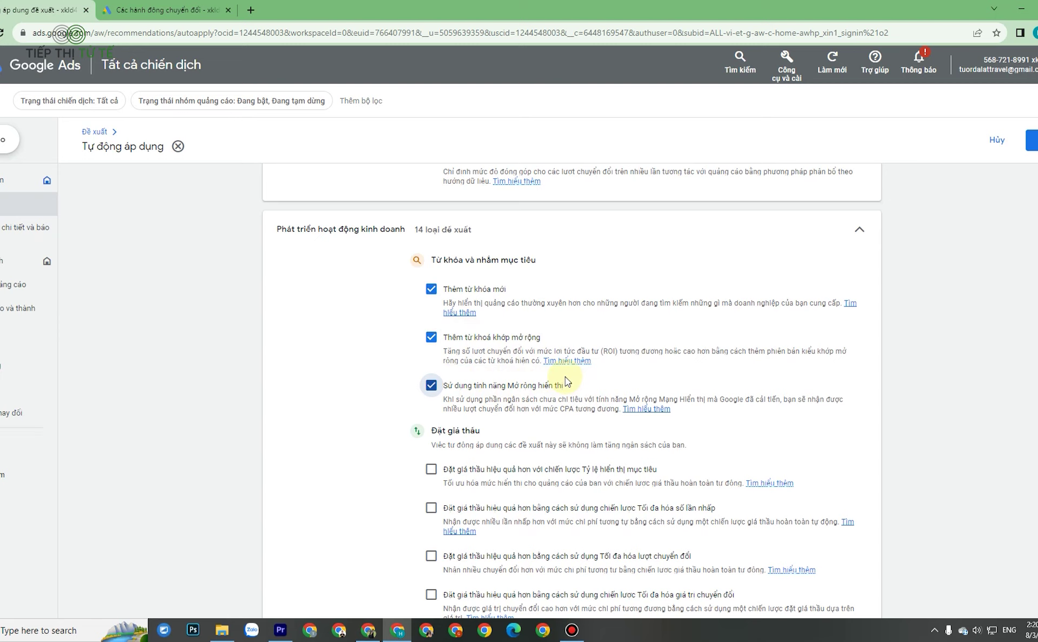
Step: Clear the three selected keyword and targeting options under Phát triển hoạt động kinh doanh
{"action": "left_click", "coordinate": [431, 289]}
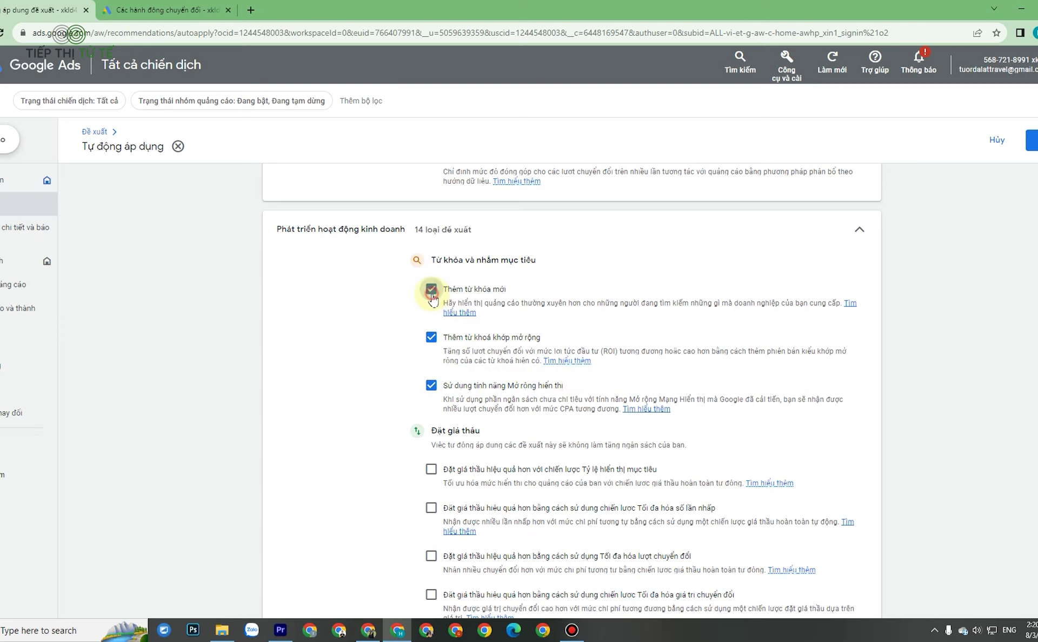
{"action": "left_click", "coordinate": [432, 337]}
{"action": "left_click", "coordinate": [432, 385]}
Step: Select all the bidding recommendation types under Đặt giá thầu, from Tỷ lệ hiển thị mục tiêu down to the end of the list
{"action": "scroll", "coordinate": [453, 373], "scroll_direction": "down", "scroll_amount": 1}
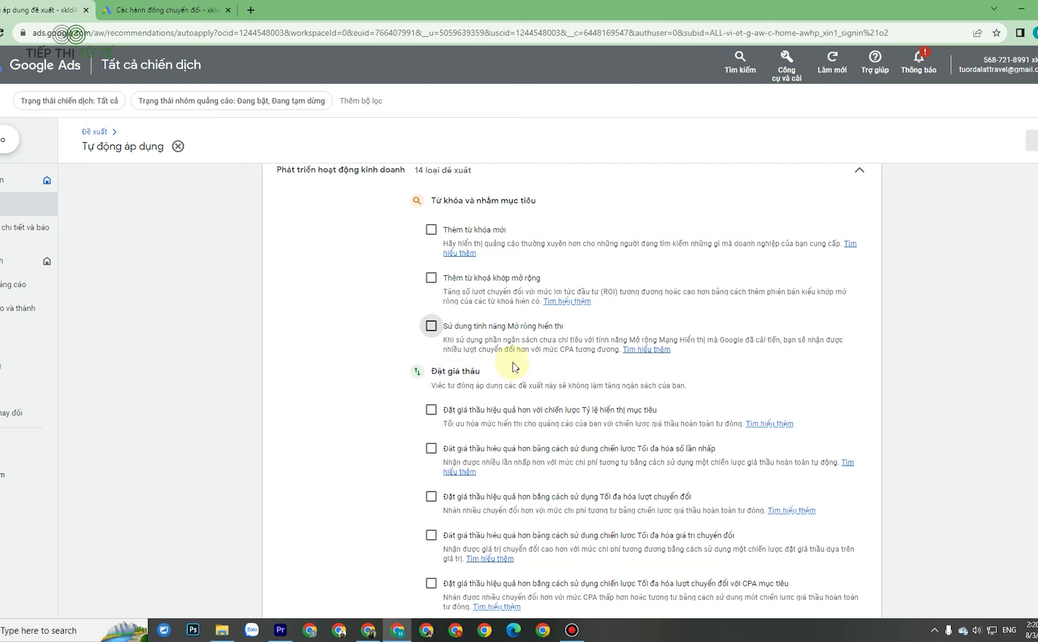
{"action": "scroll", "coordinate": [514, 363], "scroll_direction": "down", "scroll_amount": 2}
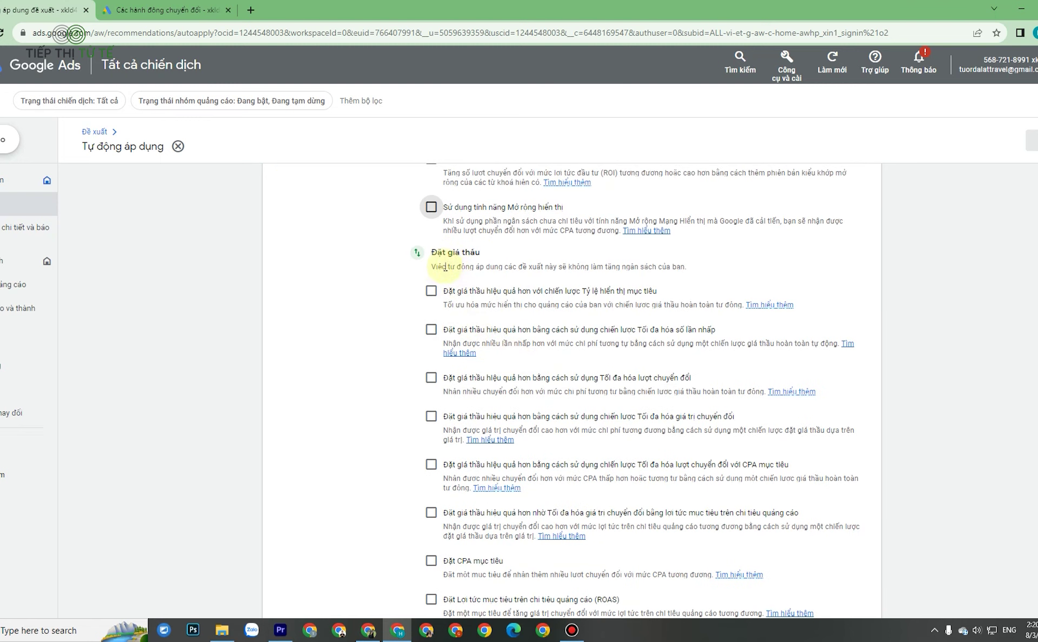
{"action": "left_click", "coordinate": [432, 293]}
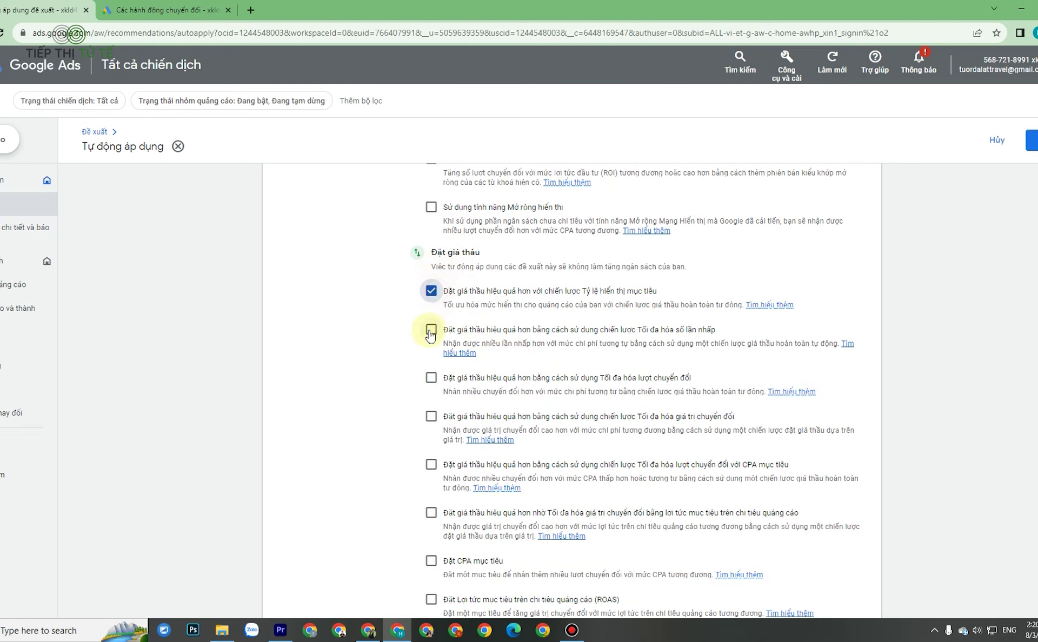
{"action": "left_click", "coordinate": [432, 292]}
{"action": "left_click", "coordinate": [432, 294]}
{"action": "left_click", "coordinate": [433, 331]}
{"action": "left_click", "coordinate": [431, 378]}
{"action": "left_click", "coordinate": [432, 417]}
{"action": "left_click", "coordinate": [431, 464]}
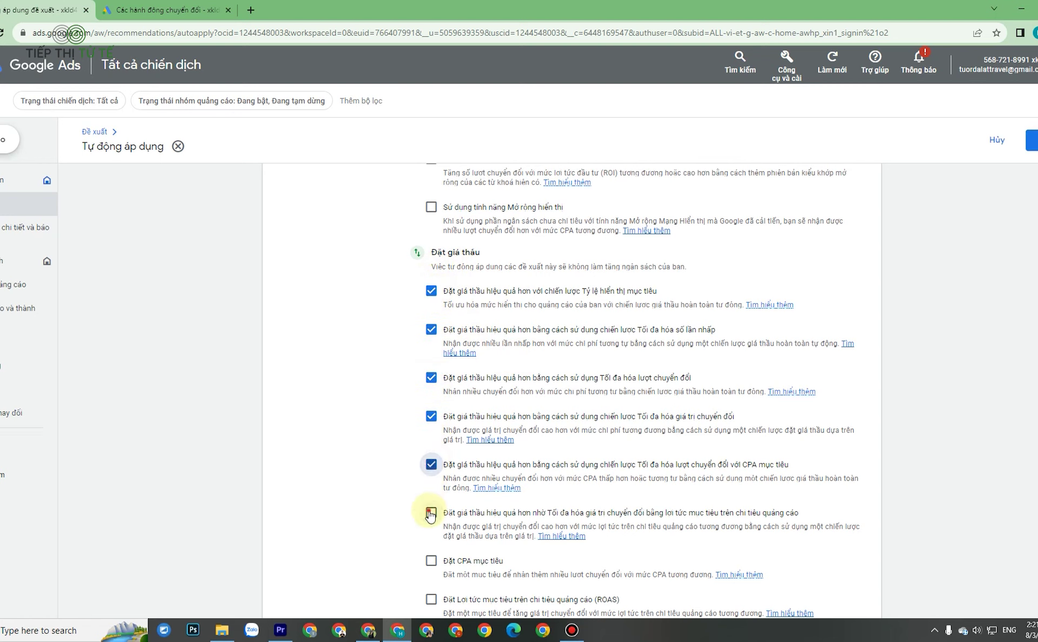
{"action": "left_click", "coordinate": [431, 513]}
{"action": "scroll", "coordinate": [431, 512], "scroll_direction": "down", "scroll_amount": 2}
{"action": "left_click", "coordinate": [431, 442]}
{"action": "left_click", "coordinate": [431, 478]}
{"action": "left_click", "coordinate": [431, 519]}
{"action": "left_click", "coordinate": [431, 558]}
{"action": "scroll", "coordinate": [431, 547], "scroll_direction": "down", "scroll_amount": 1}
{"action": "left_click", "coordinate": [432, 537]}
Step: Clear all the selected bidding recommendation types under Đặt giá thầu
{"action": "left_click", "coordinate": [431, 537]}
{"action": "left_click", "coordinate": [431, 498]}
{"action": "left_click", "coordinate": [431, 460]}
{"action": "left_click", "coordinate": [431, 421]}
{"action": "left_click", "coordinate": [431, 382]}
{"action": "left_click", "coordinate": [429, 335]}
{"action": "left_click", "coordinate": [431, 286]}
{"action": "left_click", "coordinate": [431, 238]}
{"action": "scroll", "coordinate": [429, 260], "scroll_direction": "up", "scroll_amount": 3}
{"action": "left_click", "coordinate": [431, 292]}
{"action": "left_click", "coordinate": [431, 329]}
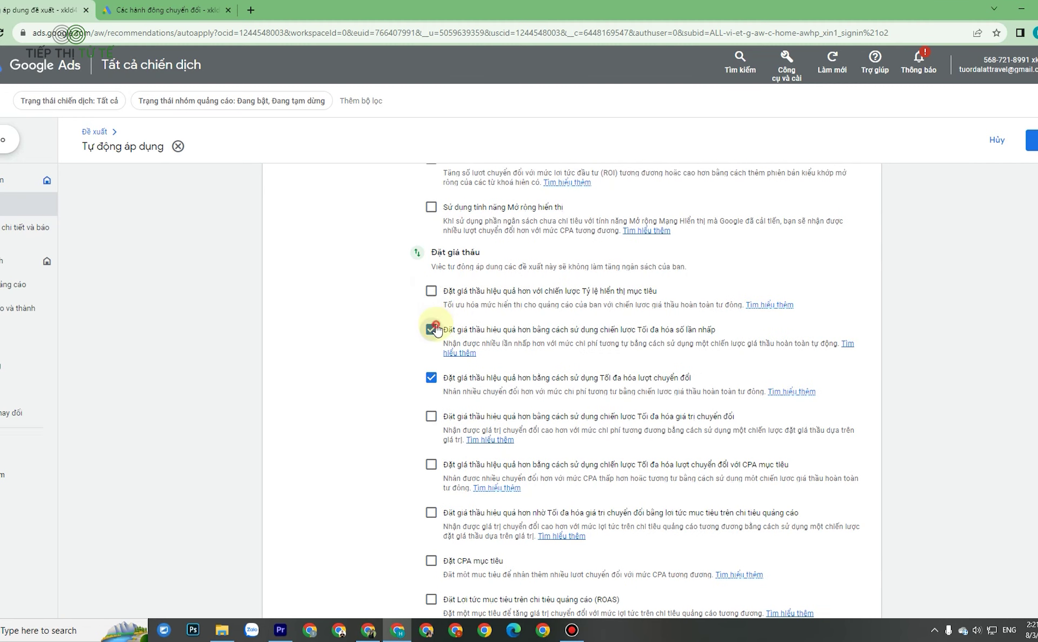
{"action": "left_click", "coordinate": [432, 377]}
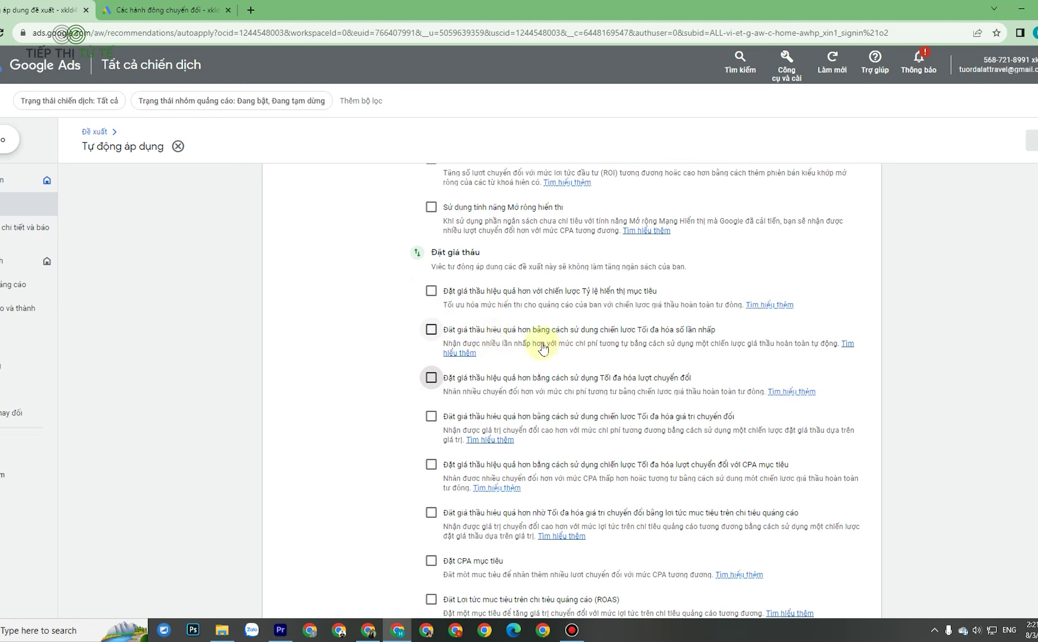
Step: Enable the bidding option for the target impression share strategy (Tỷ lệ hiển thị mục tiêu) under Đặt giá thầu
{"action": "left_click", "coordinate": [432, 292]}
{"action": "left_click_drag", "start_coordinate": [452, 293], "coordinate": [624, 292]}
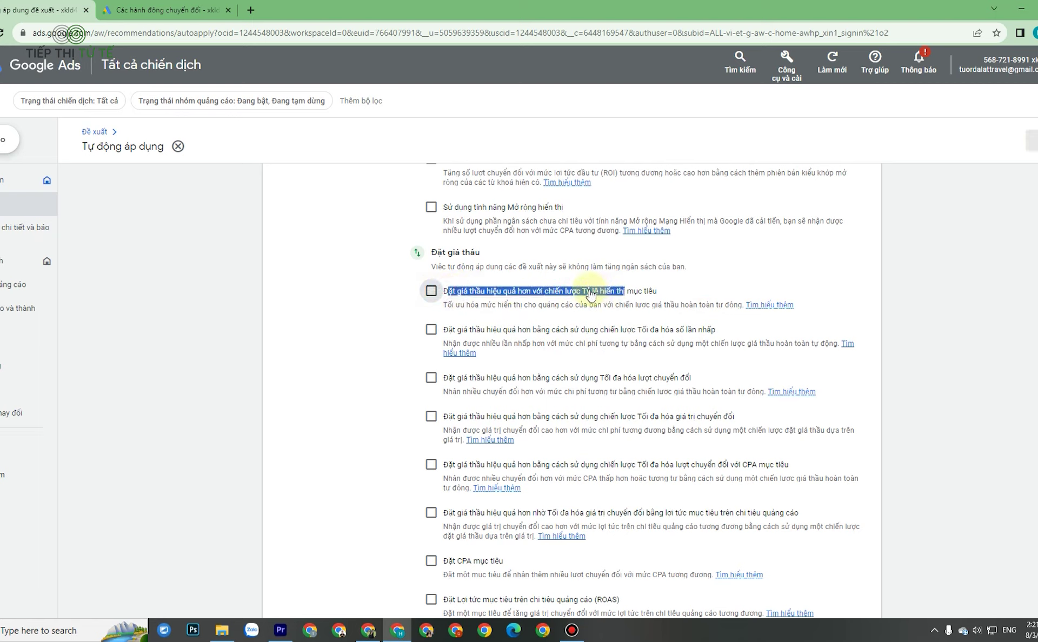
{"action": "left_click", "coordinate": [437, 295]}
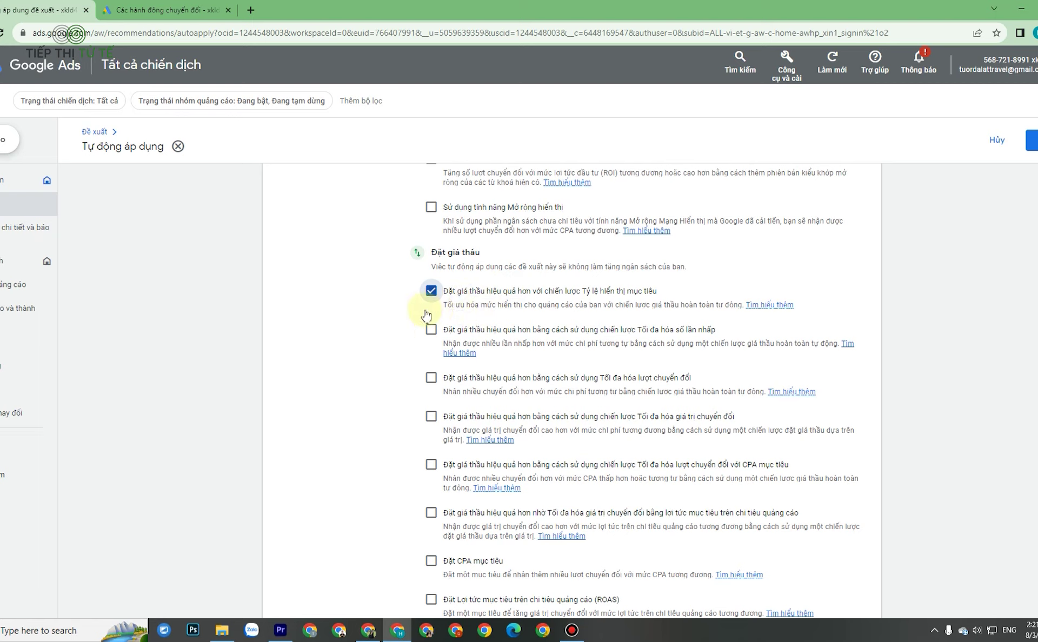
{"action": "left_click_drag", "start_coordinate": [453, 291], "coordinate": [533, 292]}
{"action": "left_click", "coordinate": [432, 291]}
{"action": "scroll", "coordinate": [562, 301], "scroll_direction": "down", "scroll_amount": 2}
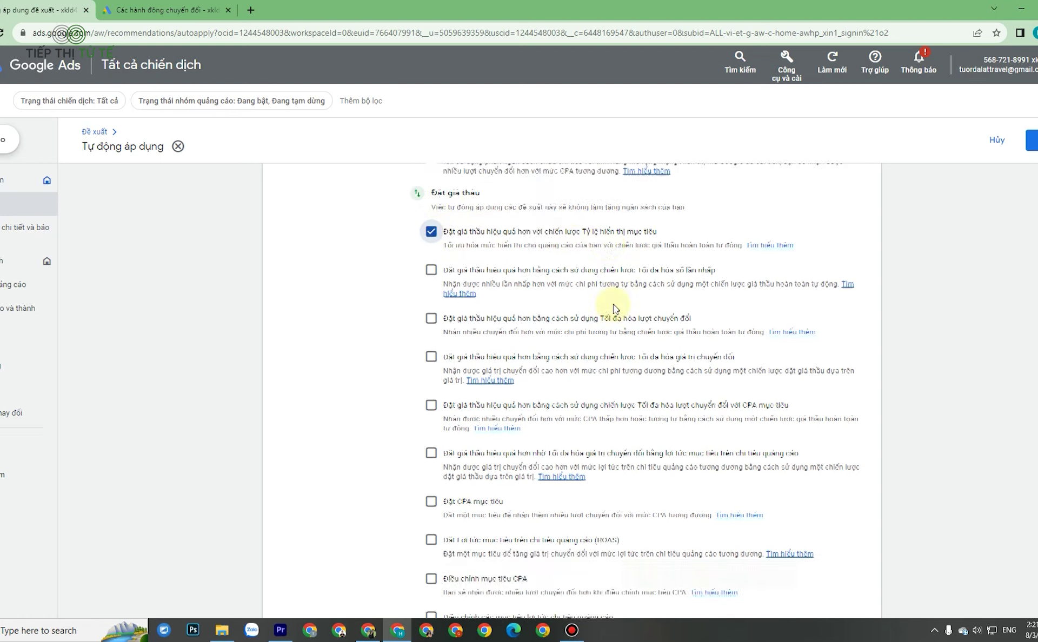
Step: Clear the target impression share (Tỷ lệ hiển thị mục tiêu) option and review the remaining bidding types under Đặt giá thầu
{"action": "scroll", "coordinate": [605, 304], "scroll_direction": "up", "scroll_amount": 1}
{"action": "left_click", "coordinate": [431, 233]}
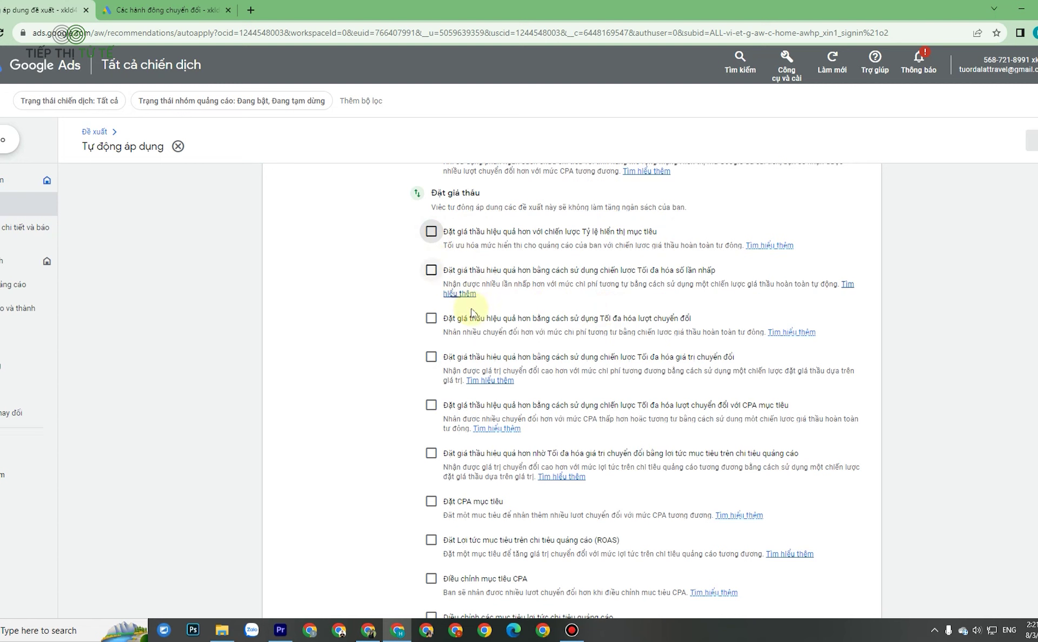
{"action": "scroll", "coordinate": [454, 302], "scroll_direction": "down", "scroll_amount": 1}
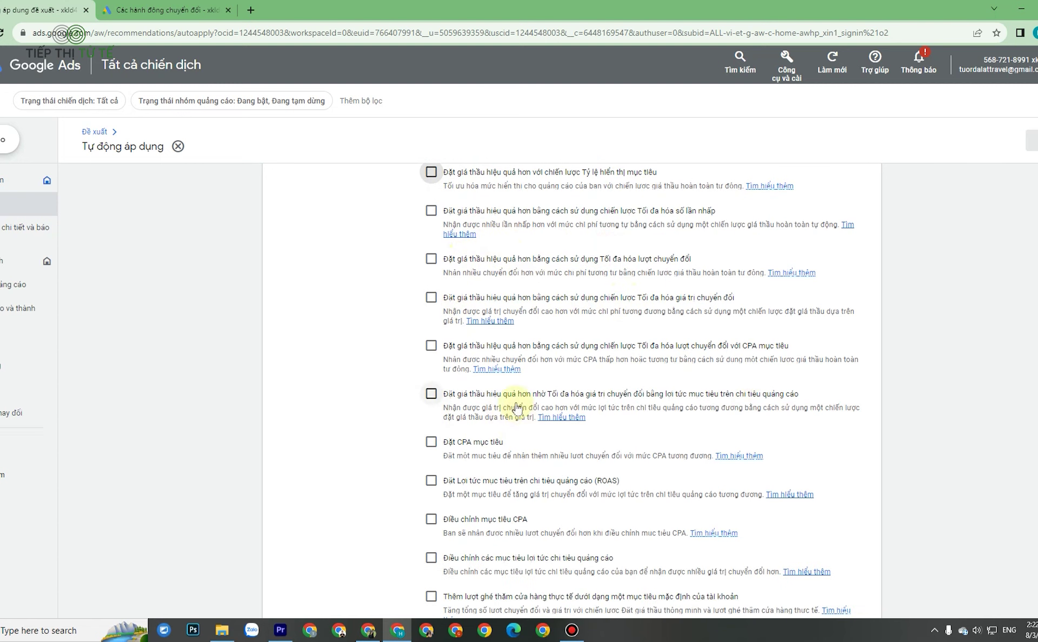
{"action": "scroll", "coordinate": [430, 347], "scroll_direction": "up", "scroll_amount": 3}
{"action": "scroll", "coordinate": [431, 348], "scroll_direction": "down", "scroll_amount": 4}
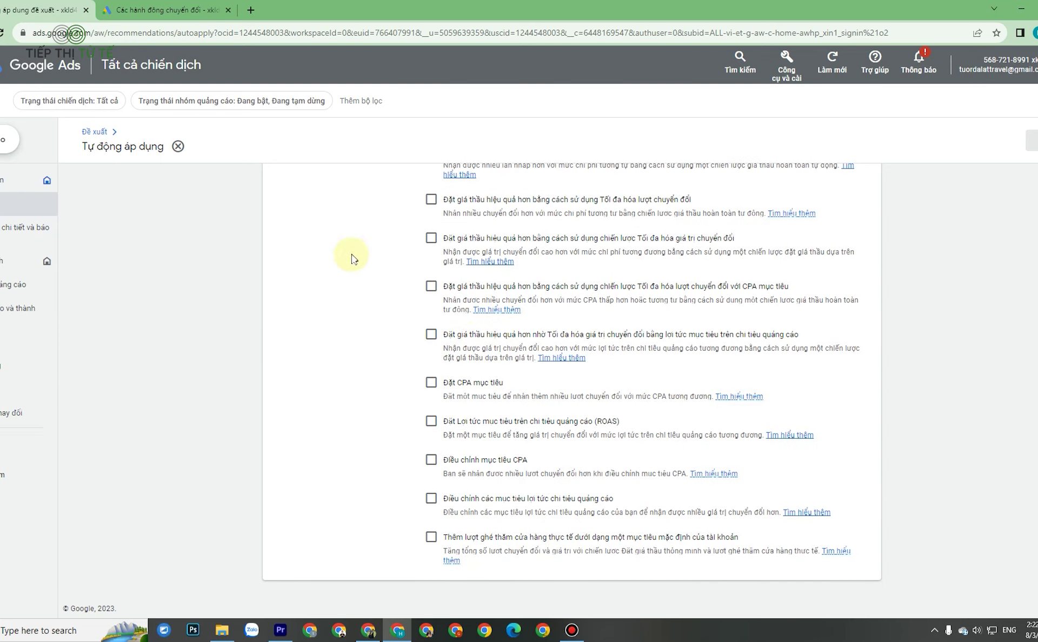
{"action": "scroll", "coordinate": [378, 276], "scroll_direction": "up", "scroll_amount": 2}
{"action": "left_click", "coordinate": [431, 232]}
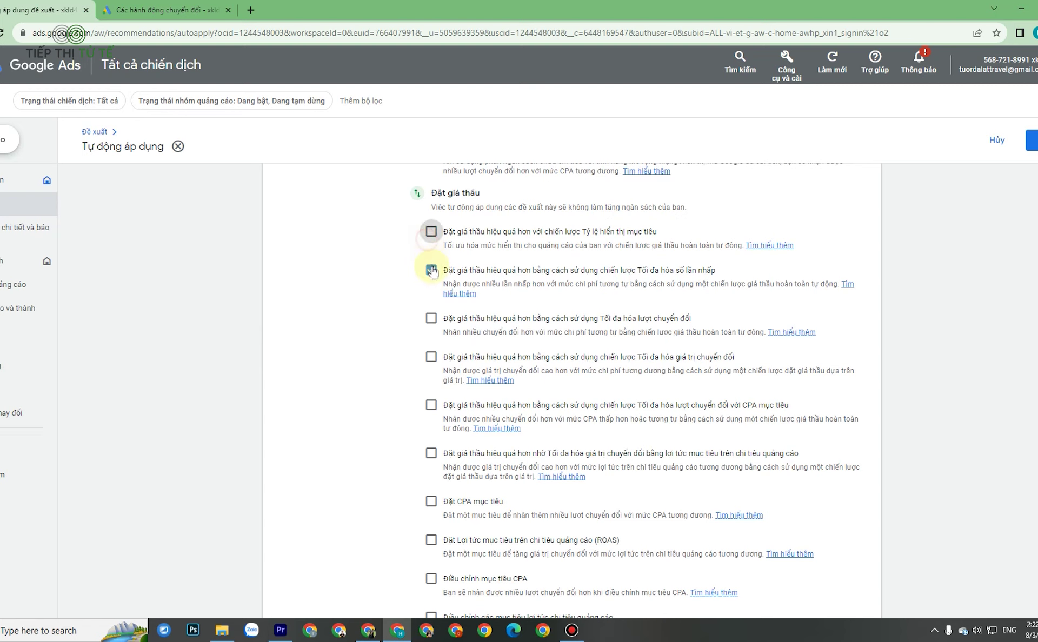
Step: Enable auto-apply for removing redundant keywords, non-serving keywords and conflicting negative keywords under Duy trì quảng cáo, and save the selection
{"action": "scroll", "coordinate": [431, 379], "scroll_direction": "up", "scroll_amount": 6}
{"action": "left_click", "coordinate": [431, 439]}
{"action": "left_click", "coordinate": [431, 478]}
{"action": "left_click", "coordinate": [432, 517]}
{"action": "scroll", "coordinate": [475, 385], "scroll_direction": "up", "scroll_amount": 3}
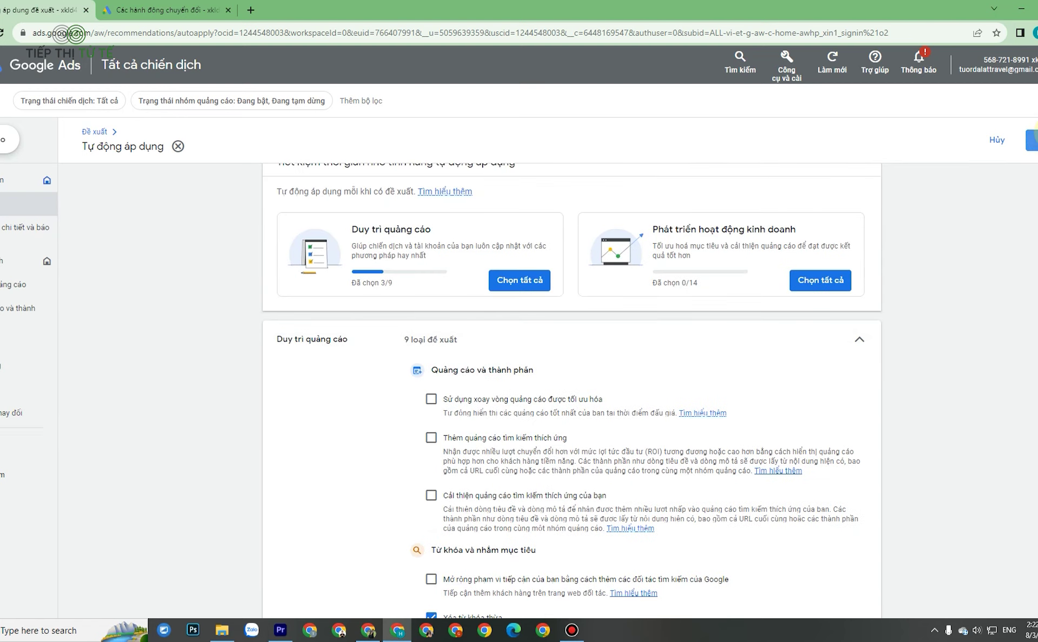
{"action": "left_click", "coordinate": [1032, 139]}
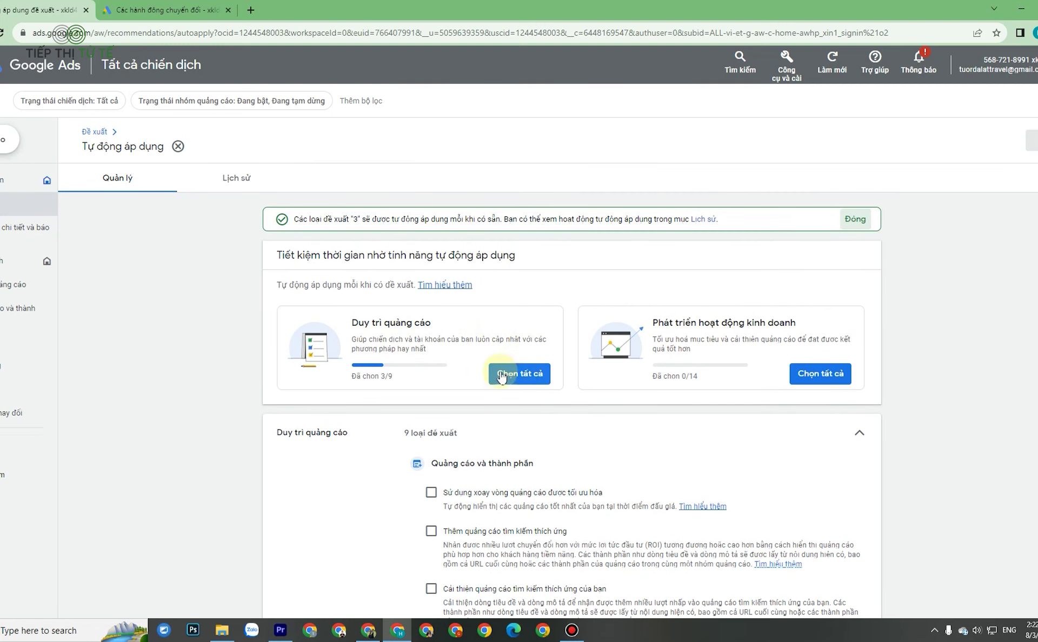
Step: Enable the three Quảng cáo và thành phần types: optimized ad rotation, adding responsive search ads, and improving responsive search ads
{"action": "scroll", "coordinate": [533, 351], "scroll_direction": "down", "scroll_amount": 2}
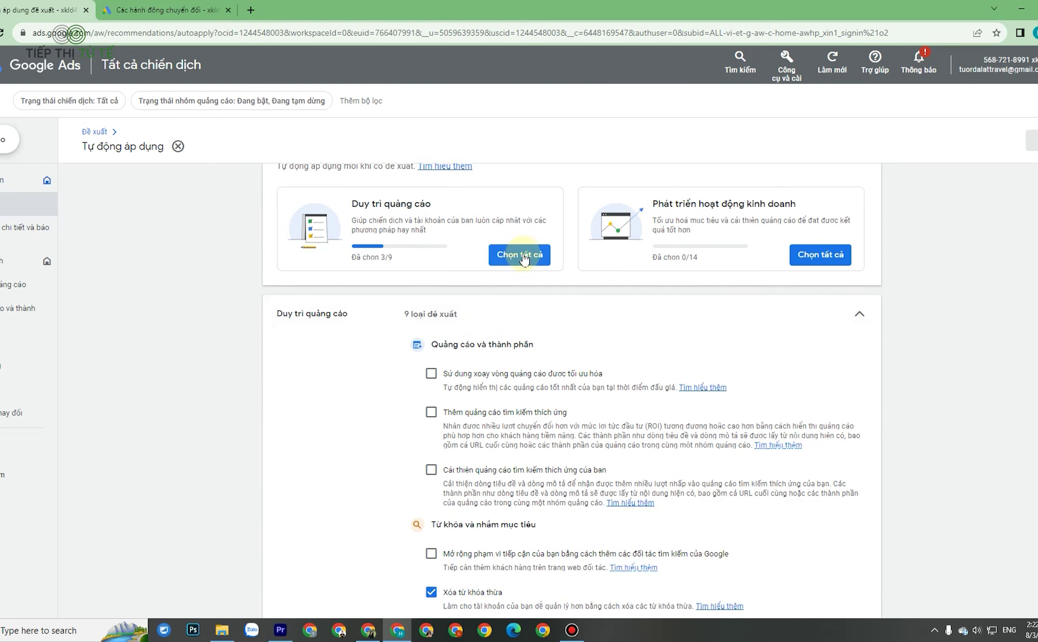
{"action": "left_click", "coordinate": [432, 373]}
{"action": "left_click", "coordinate": [431, 412]}
{"action": "left_click", "coordinate": [431, 470]}
{"action": "scroll", "coordinate": [433, 459], "scroll_direction": "down", "scroll_amount": 3}
{"action": "scroll", "coordinate": [535, 456], "scroll_direction": "down", "scroll_amount": 4}
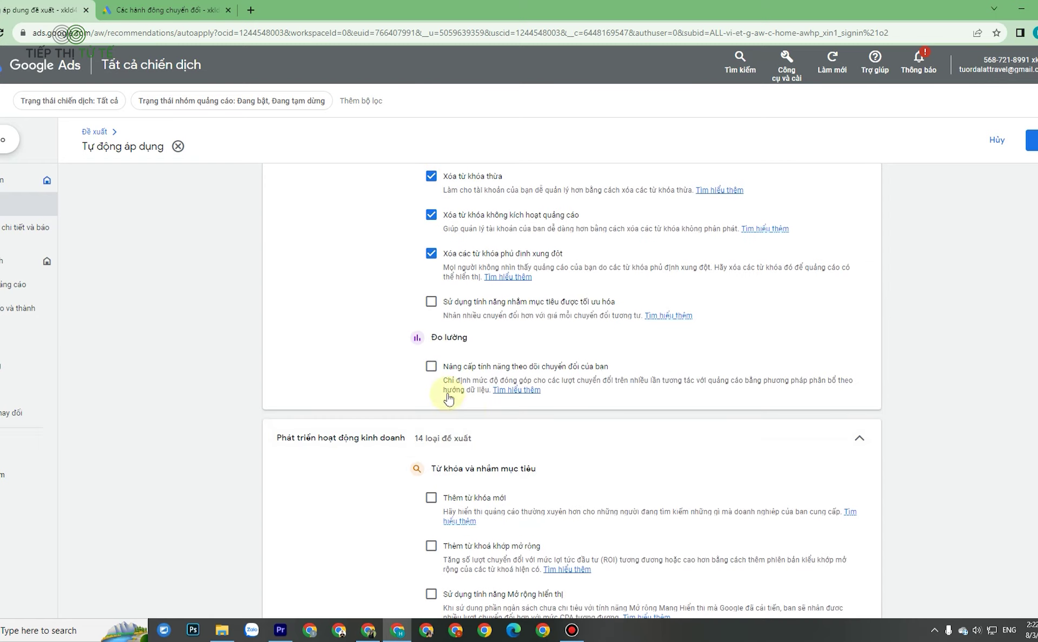
{"action": "scroll", "coordinate": [460, 387], "scroll_direction": "up", "scroll_amount": 10}
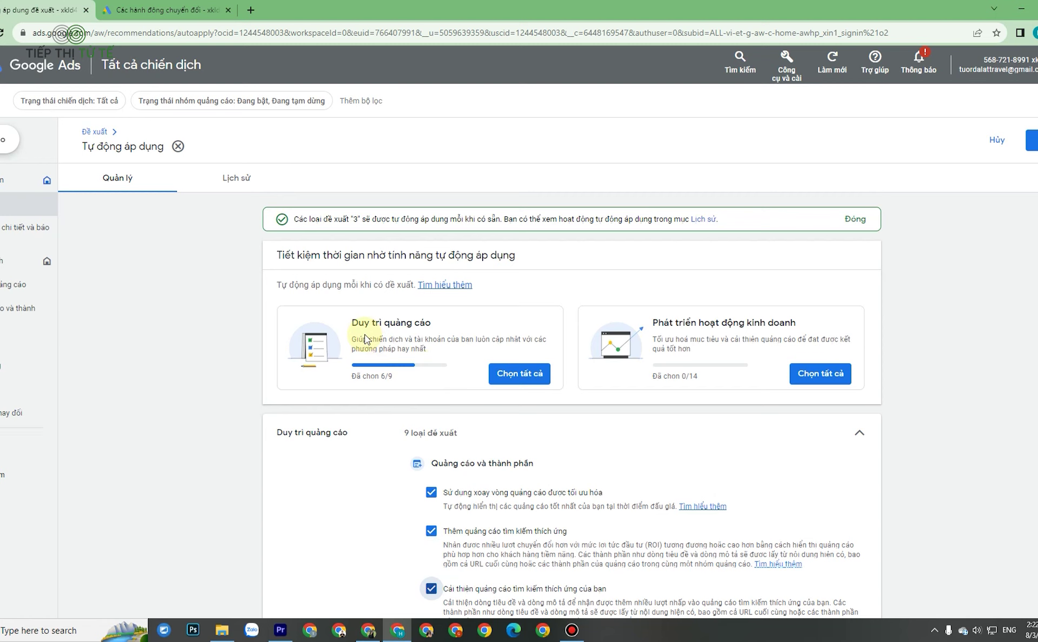
Step: Clear the three selected ad and asset types under Quảng cáo và thành phần
{"action": "scroll", "coordinate": [465, 357], "scroll_direction": "down", "scroll_amount": 3}
{"action": "left_click", "coordinate": [431, 314]}
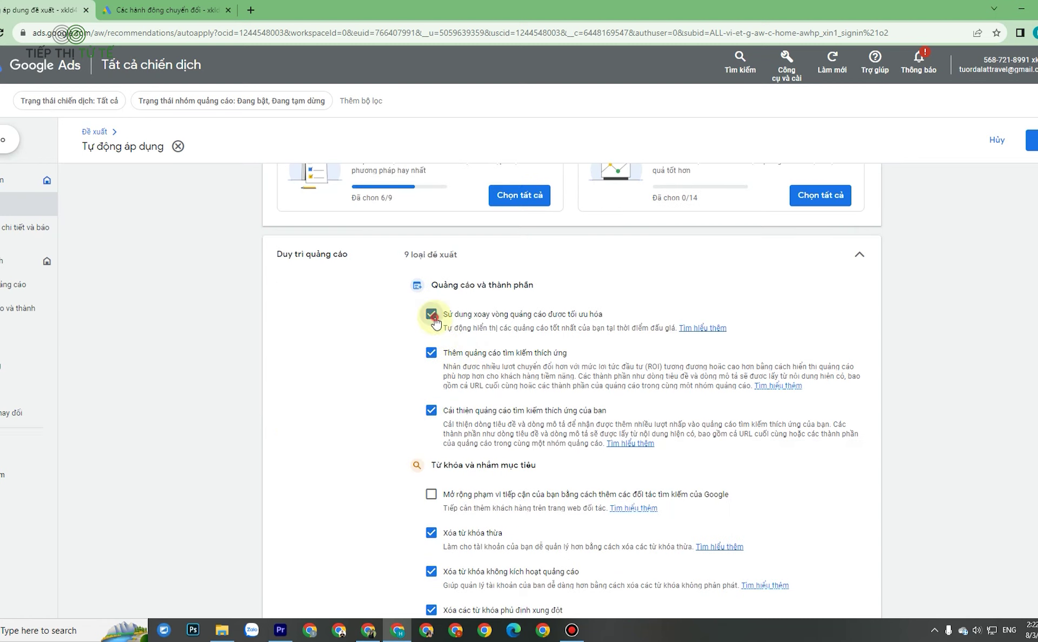
{"action": "left_click", "coordinate": [431, 352]}
{"action": "left_click", "coordinate": [431, 411]}
{"action": "scroll", "coordinate": [433, 389], "scroll_direction": "down", "scroll_amount": 5}
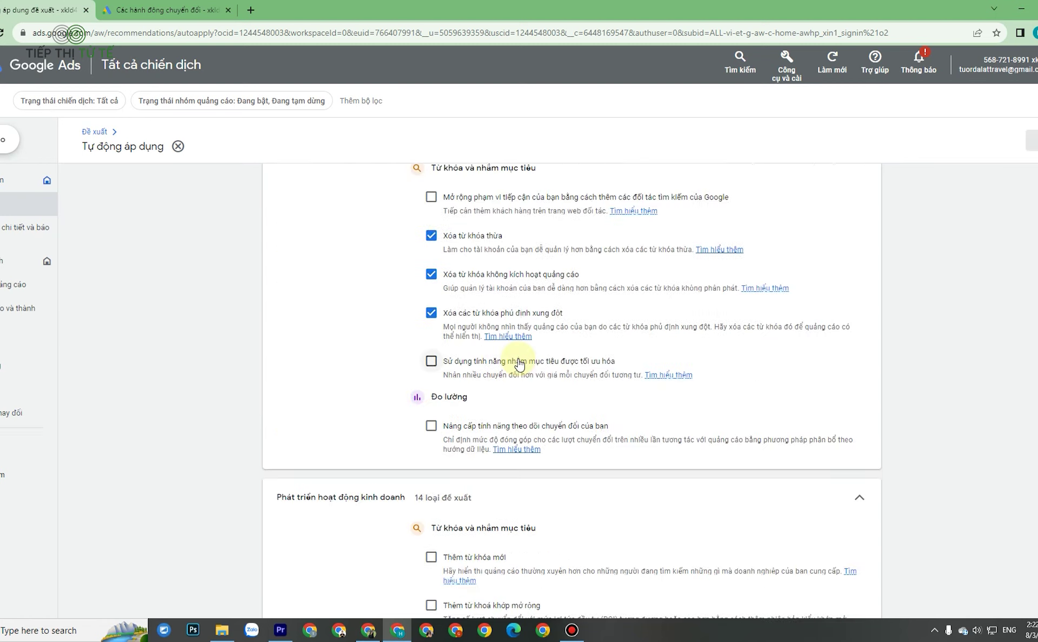
{"action": "scroll", "coordinate": [453, 352], "scroll_direction": "up", "scroll_amount": 4}
{"action": "scroll", "coordinate": [421, 340], "scroll_direction": "down", "scroll_amount": 2}
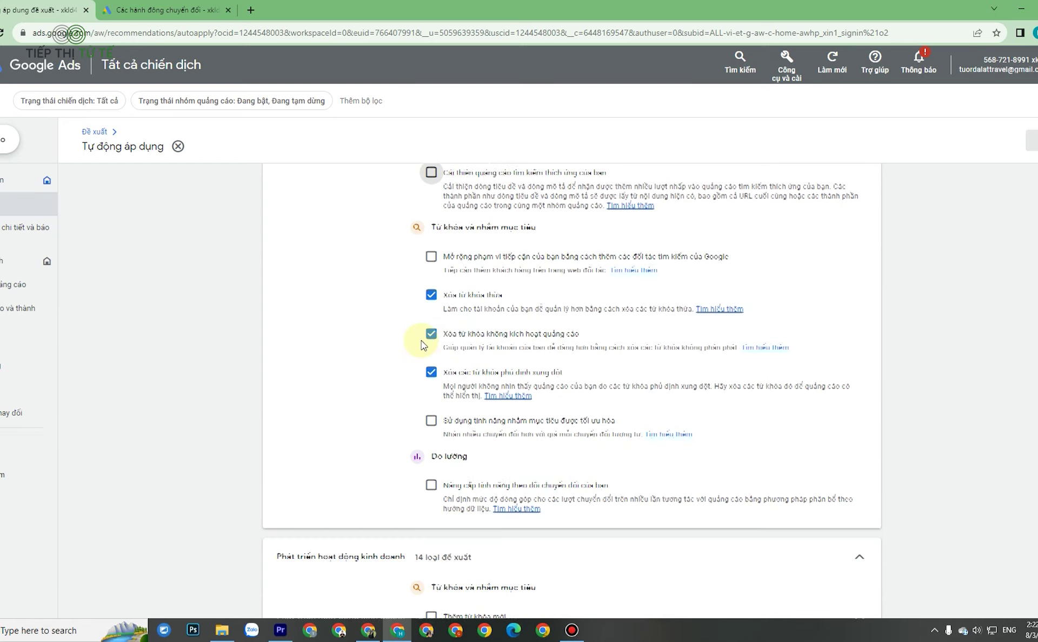
Step: Clear the three keyword-removal types under Từ khóa và nhắm mục tiêu, save, and return to the Đề xuất page
{"action": "scroll", "coordinate": [421, 341], "scroll_direction": "up", "scroll_amount": 2}
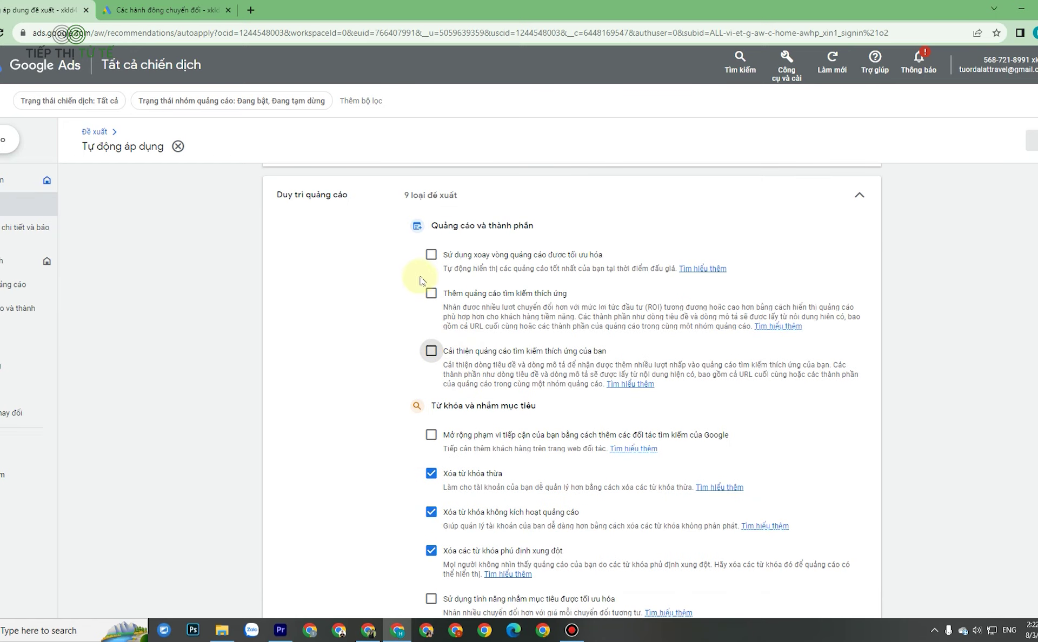
{"action": "left_click", "coordinate": [431, 473]}
{"action": "left_click", "coordinate": [432, 512]}
{"action": "left_click", "coordinate": [431, 550]}
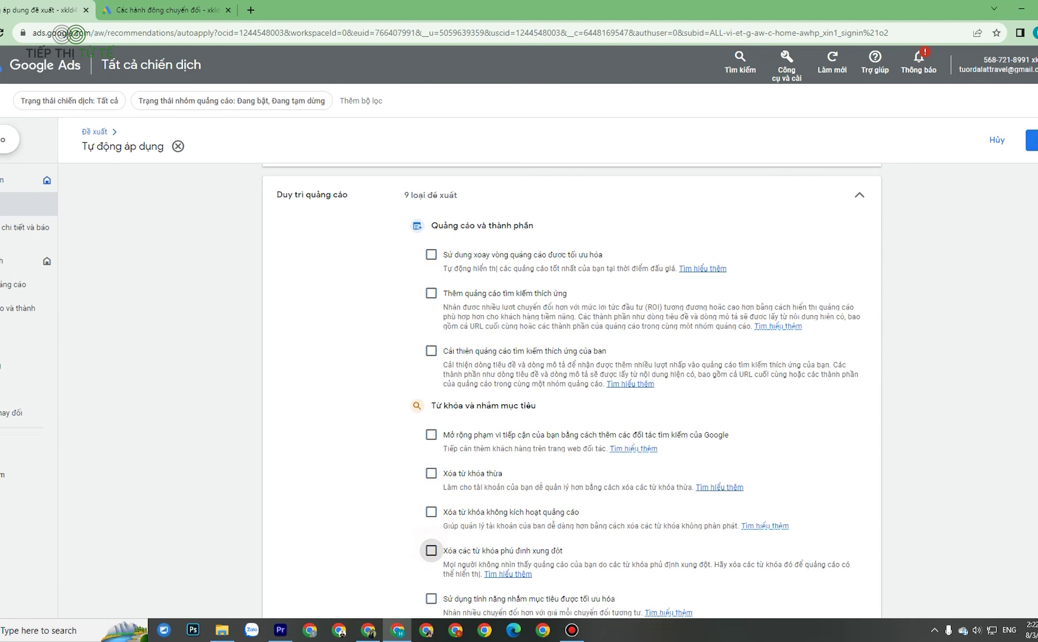
{"action": "scroll", "coordinate": [739, 292], "scroll_direction": "up", "scroll_amount": 2}
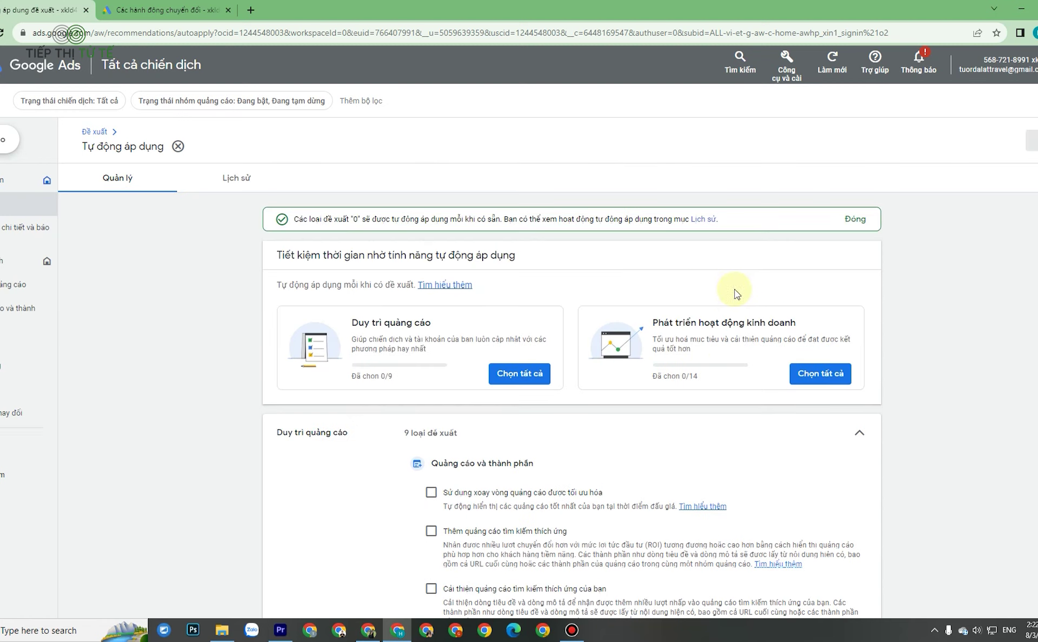
{"action": "left_click", "coordinate": [178, 147]}
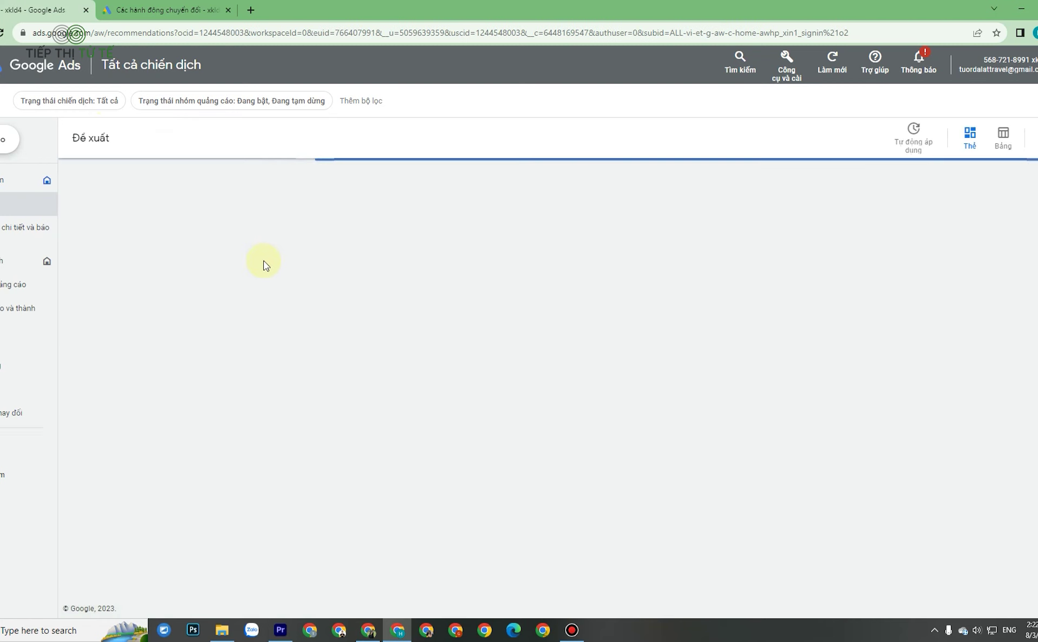